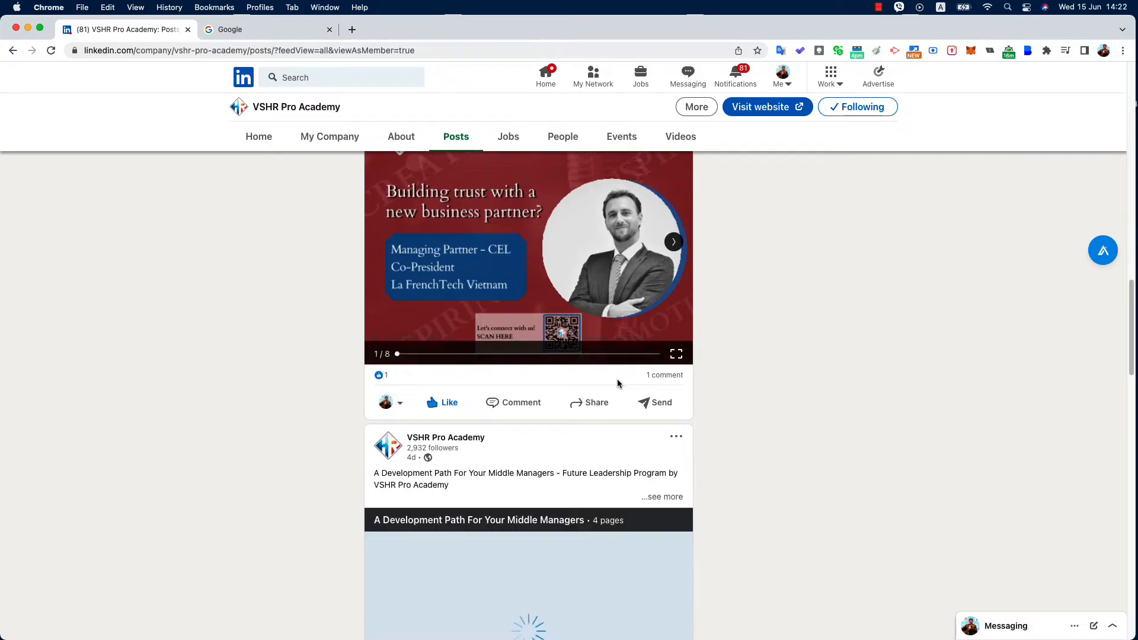
Scroll up and down the VSHR Pro Academy company page to review its content
{"action": "scroll", "coordinate": [614, 382], "scroll_direction": "down", "scroll_amount": 3}
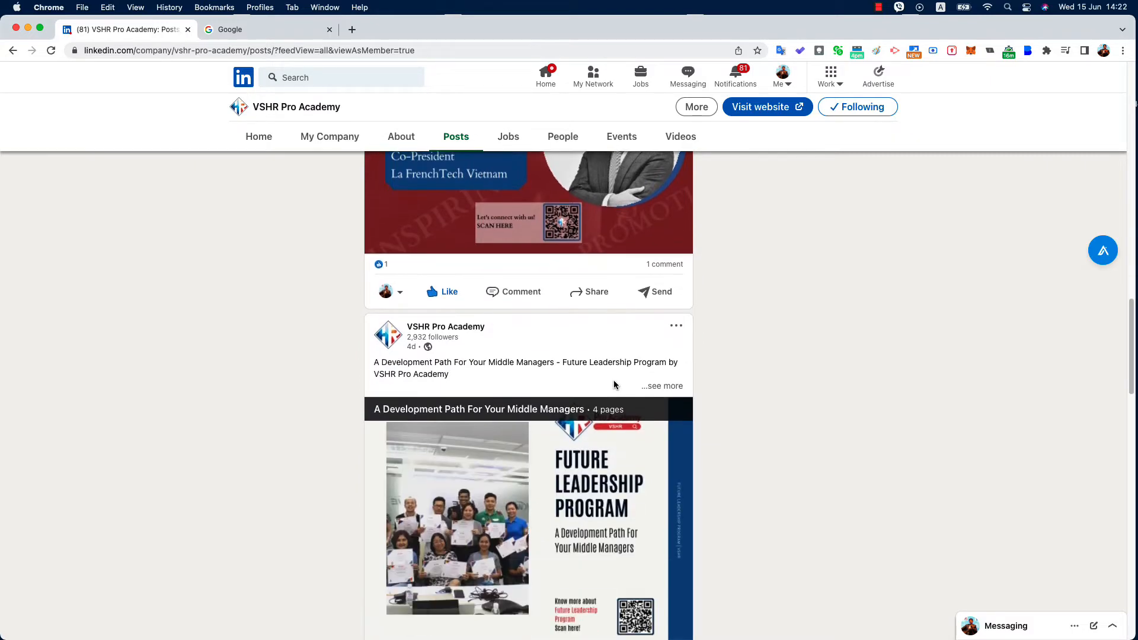
{"action": "scroll", "coordinate": [613, 382], "scroll_direction": "up", "scroll_amount": 10}
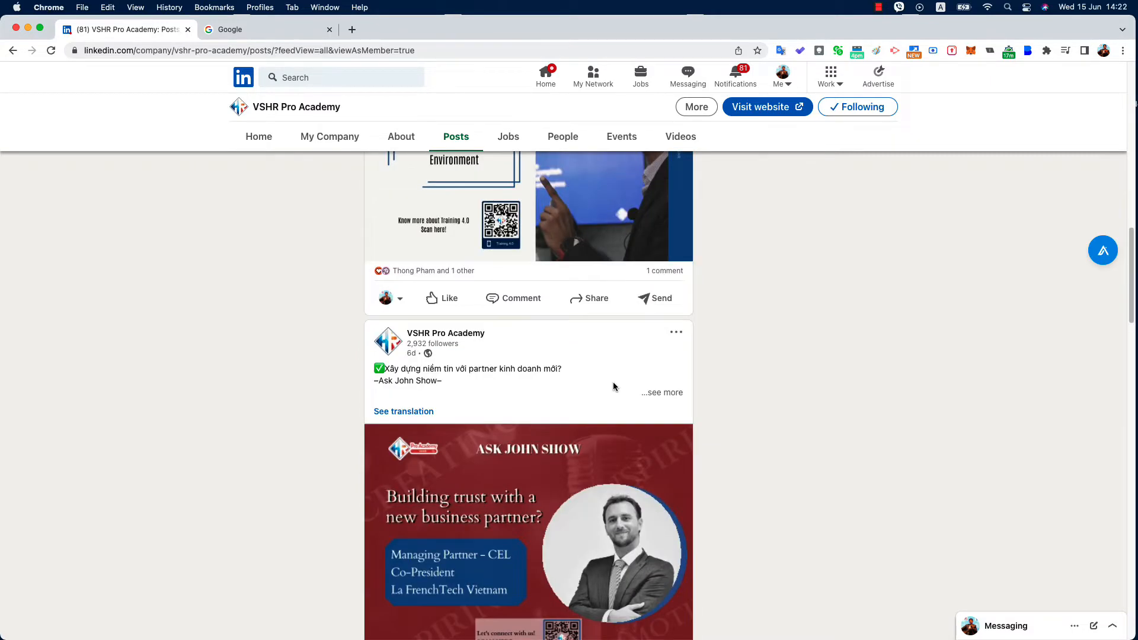
{"action": "scroll", "coordinate": [612, 383], "scroll_direction": "up", "scroll_amount": 10}
{"action": "scroll", "coordinate": [614, 386], "scroll_direction": "up", "scroll_amount": 5}
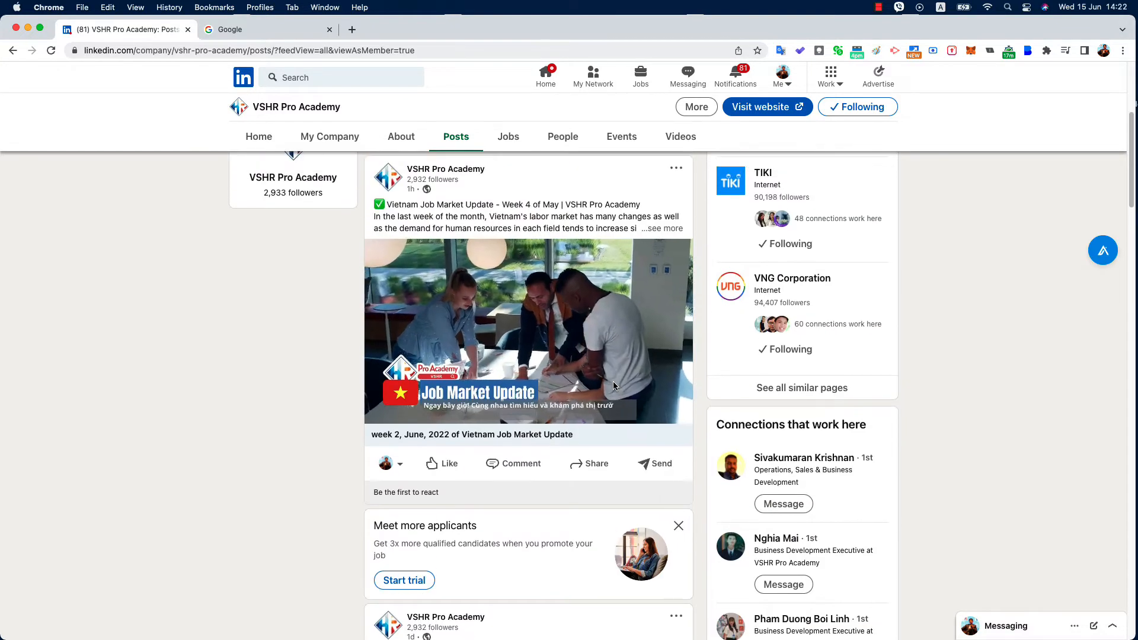
{"action": "scroll", "coordinate": [612, 381], "scroll_direction": "up", "scroll_amount": 3}
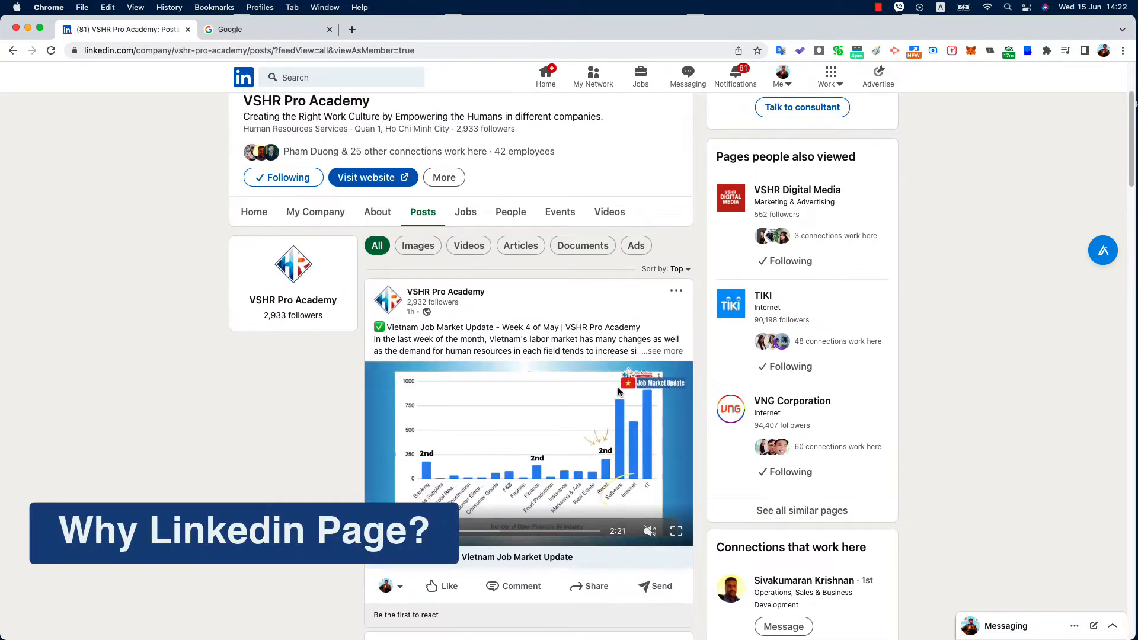
{"action": "scroll", "coordinate": [620, 394], "scroll_direction": "up", "scroll_amount": 2}
{"action": "scroll", "coordinate": [620, 396], "scroll_direction": "up", "scroll_amount": 1}
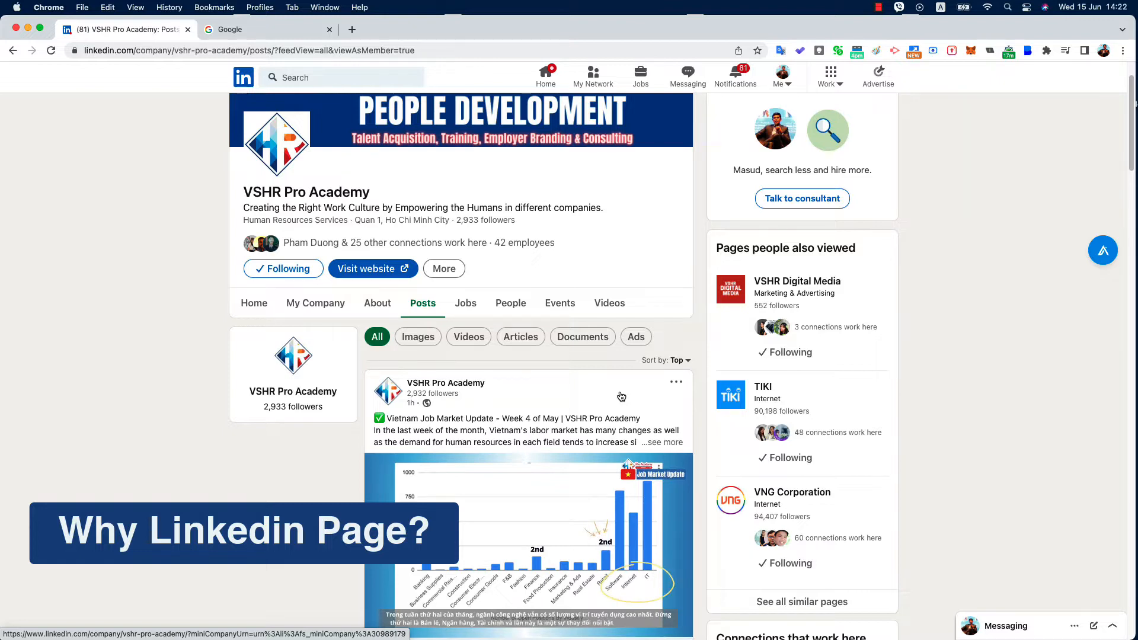
{"action": "scroll", "coordinate": [621, 396], "scroll_direction": "up", "scroll_amount": 2}
{"action": "scroll", "coordinate": [622, 397], "scroll_direction": "down", "scroll_amount": 5}
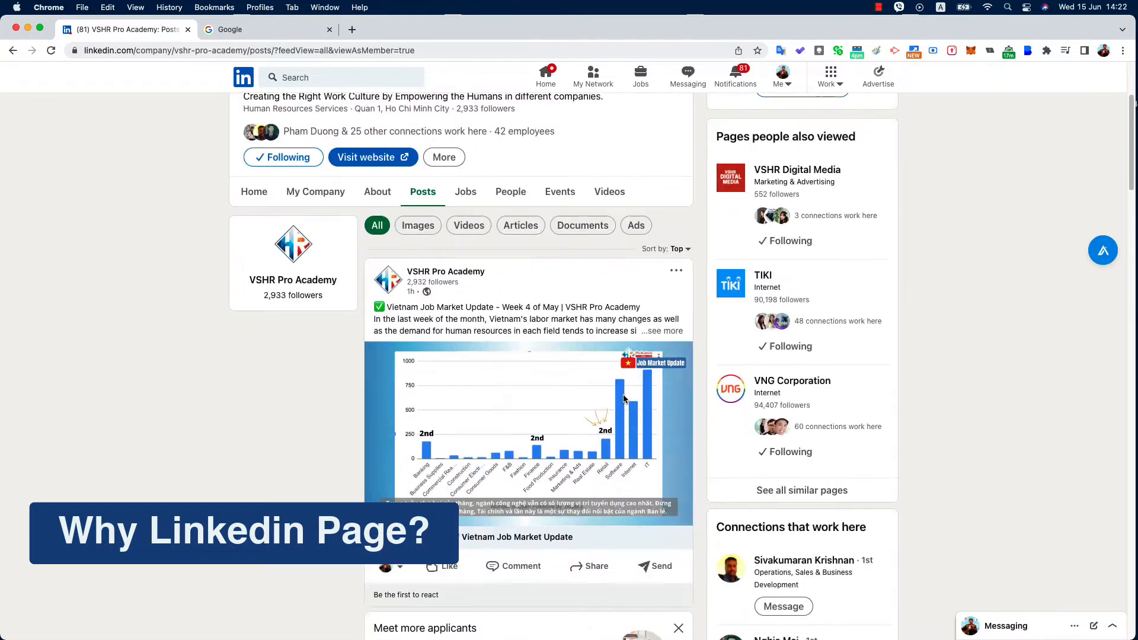
{"action": "scroll", "coordinate": [623, 399], "scroll_direction": "down", "scroll_amount": 8}
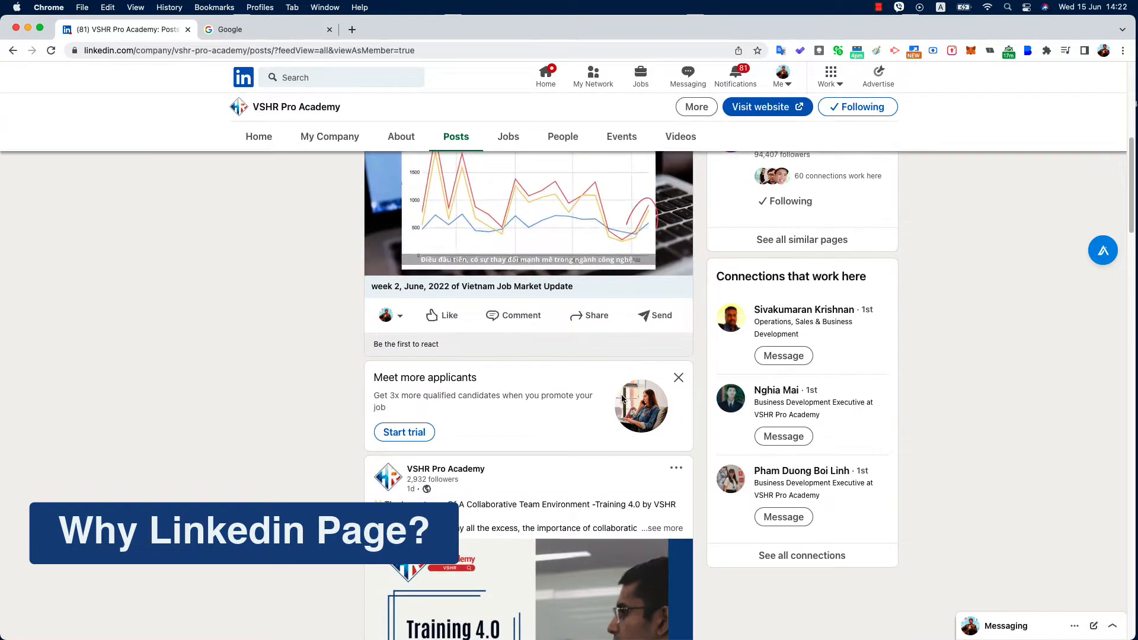
{"action": "scroll", "coordinate": [592, 388], "scroll_direction": "down", "scroll_amount": 4}
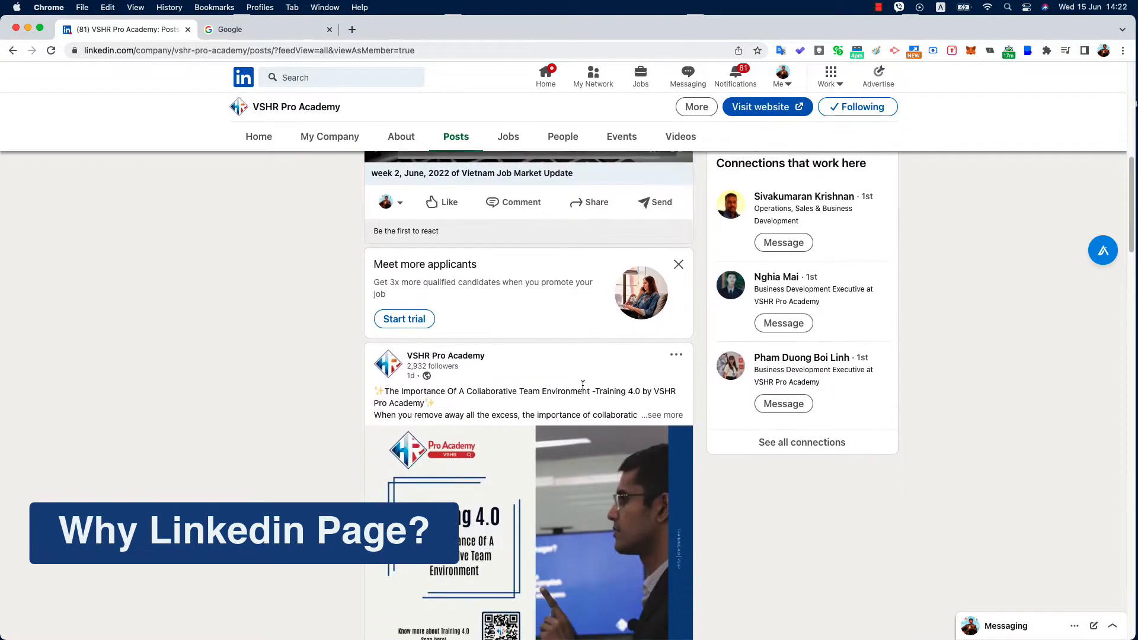
{"action": "scroll", "coordinate": [584, 388], "scroll_direction": "down", "scroll_amount": 4}
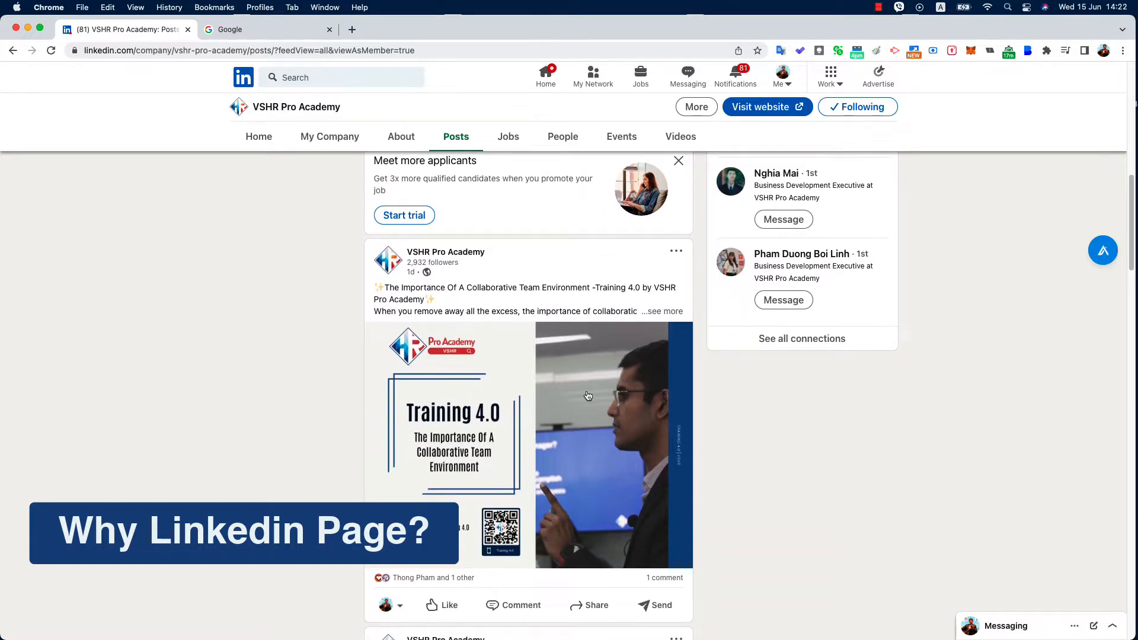
{"action": "scroll", "coordinate": [587, 395], "scroll_direction": "down", "scroll_amount": 10}
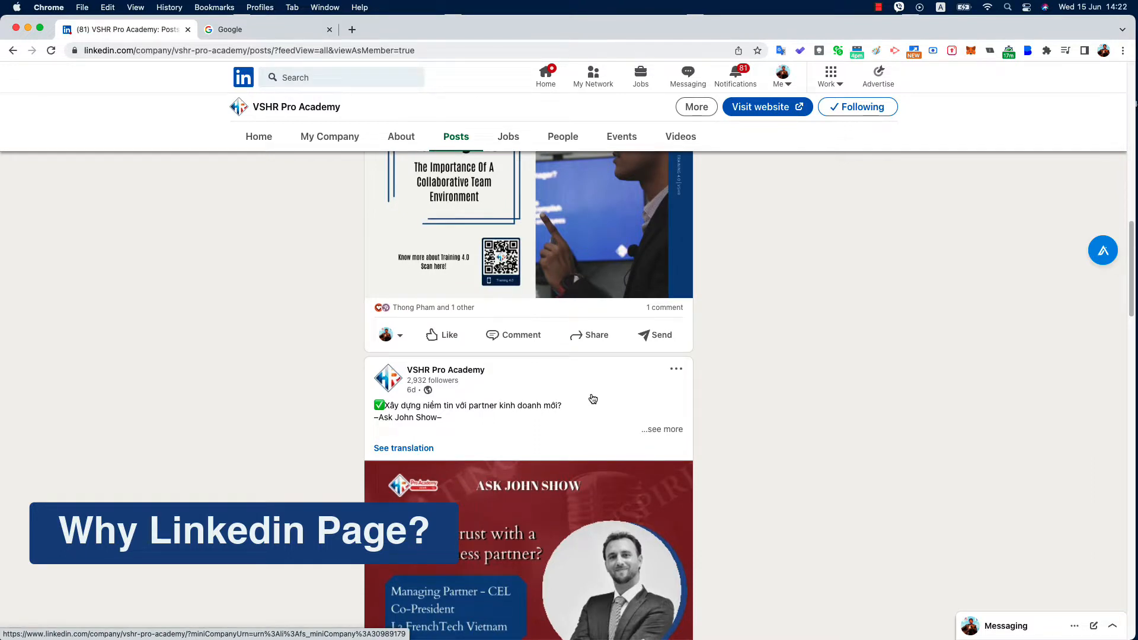
{"action": "scroll", "coordinate": [592, 399], "scroll_direction": "down", "scroll_amount": 3}
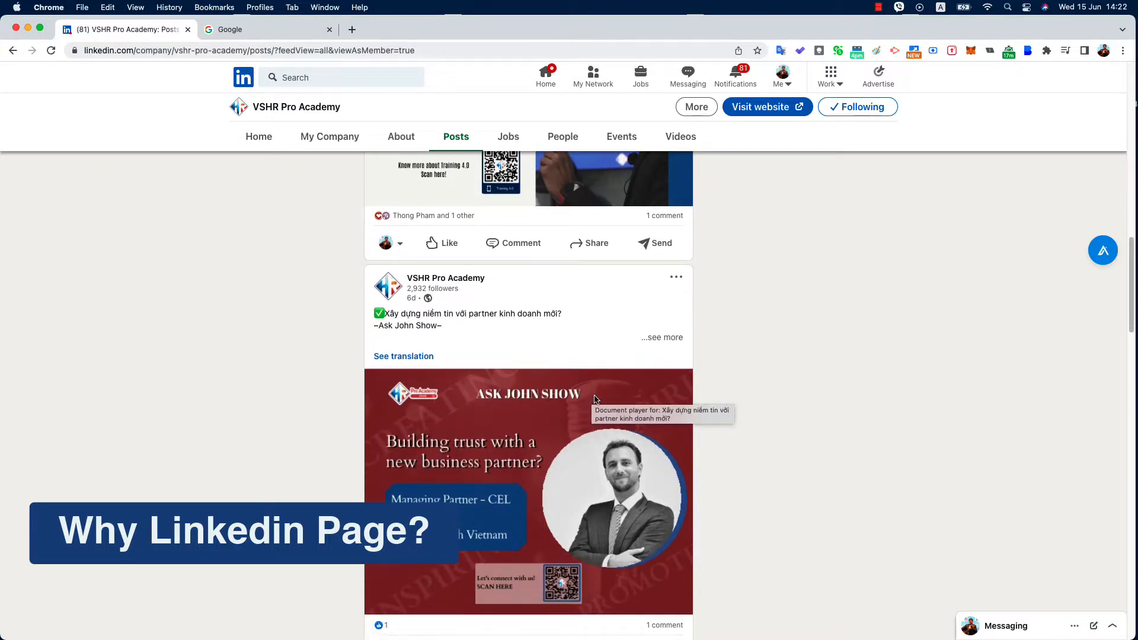
{"action": "scroll", "coordinate": [595, 399], "scroll_direction": "down", "scroll_amount": 8}
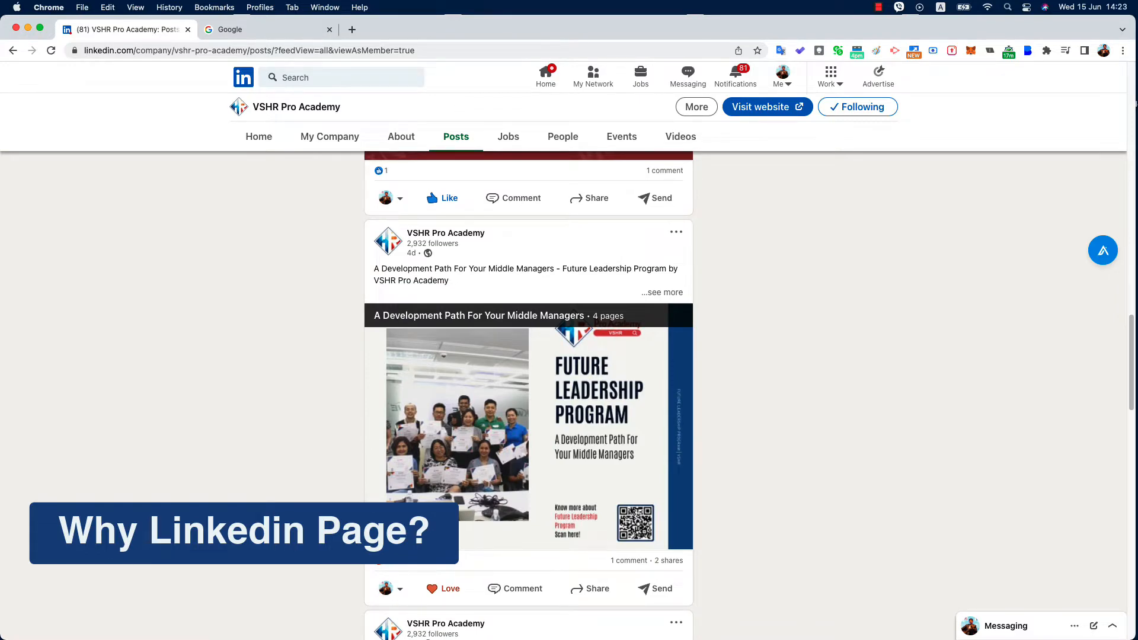
{"action": "scroll", "coordinate": [593, 396], "scroll_direction": "down", "scroll_amount": 2}
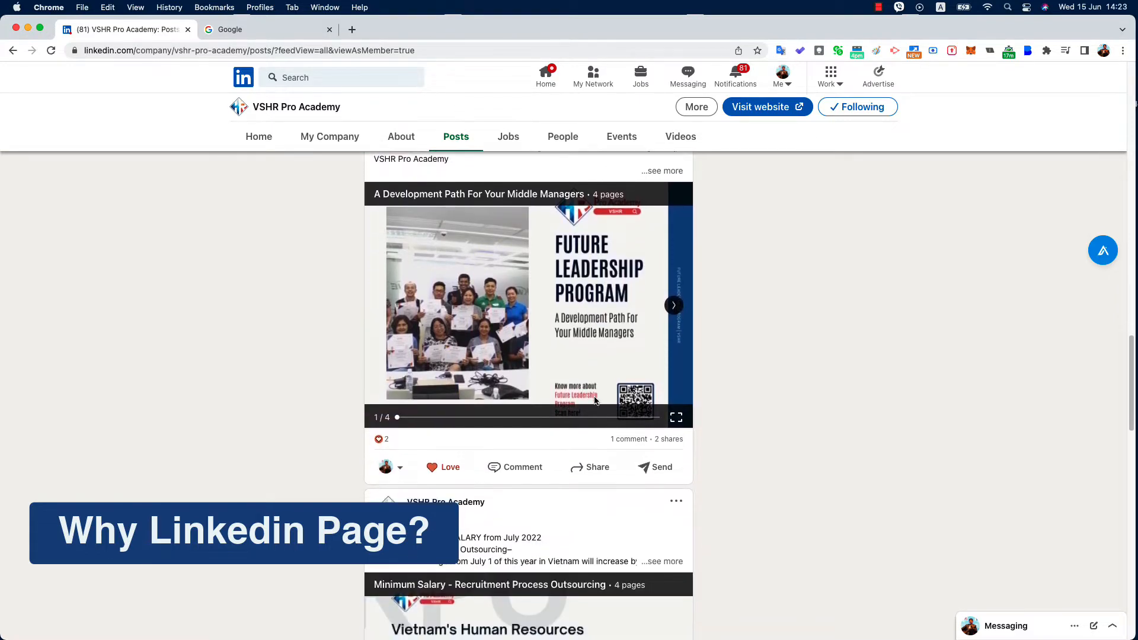
{"action": "scroll", "coordinate": [595, 397], "scroll_direction": "down", "scroll_amount": 1}
{"action": "scroll", "coordinate": [595, 397], "scroll_direction": "up", "scroll_amount": 12}
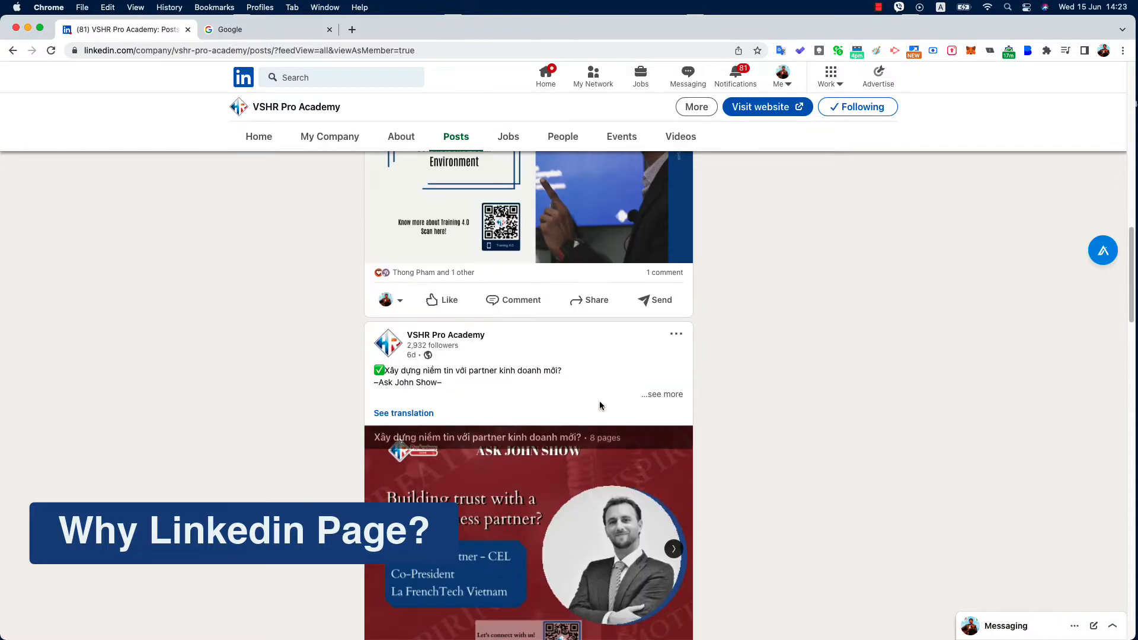
{"action": "scroll", "coordinate": [600, 405], "scroll_direction": "up", "scroll_amount": 15}
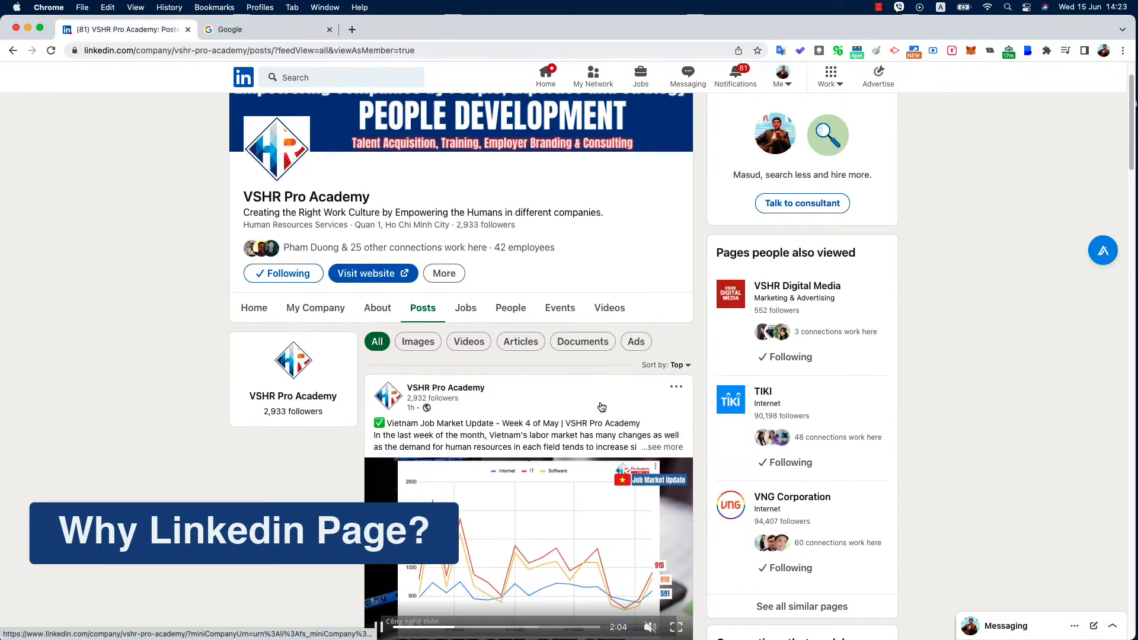
{"action": "scroll", "coordinate": [601, 407], "scroll_direction": "up", "scroll_amount": 2}
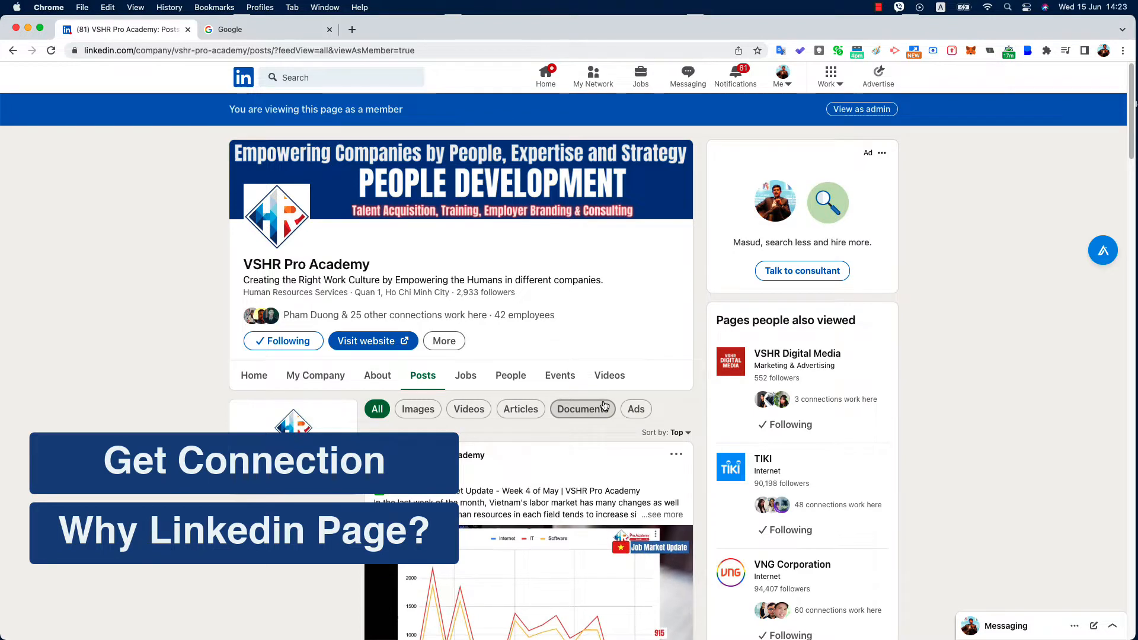
{"action": "scroll", "coordinate": [604, 405], "scroll_direction": "down", "scroll_amount": 2}
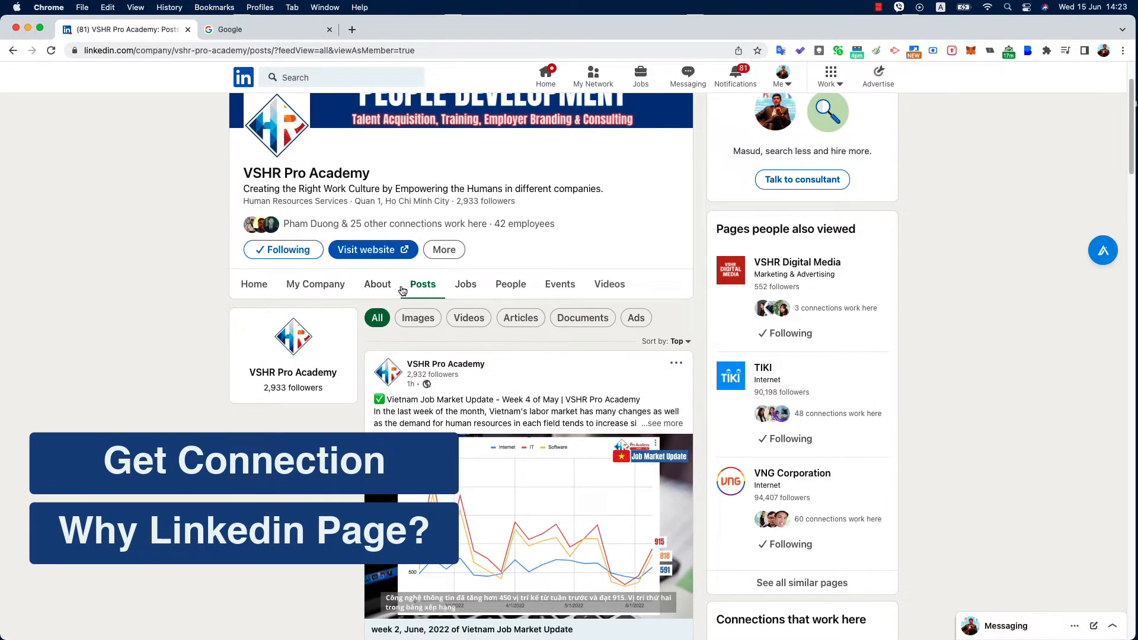
{"action": "scroll", "coordinate": [466, 388], "scroll_direction": "down", "scroll_amount": 3}
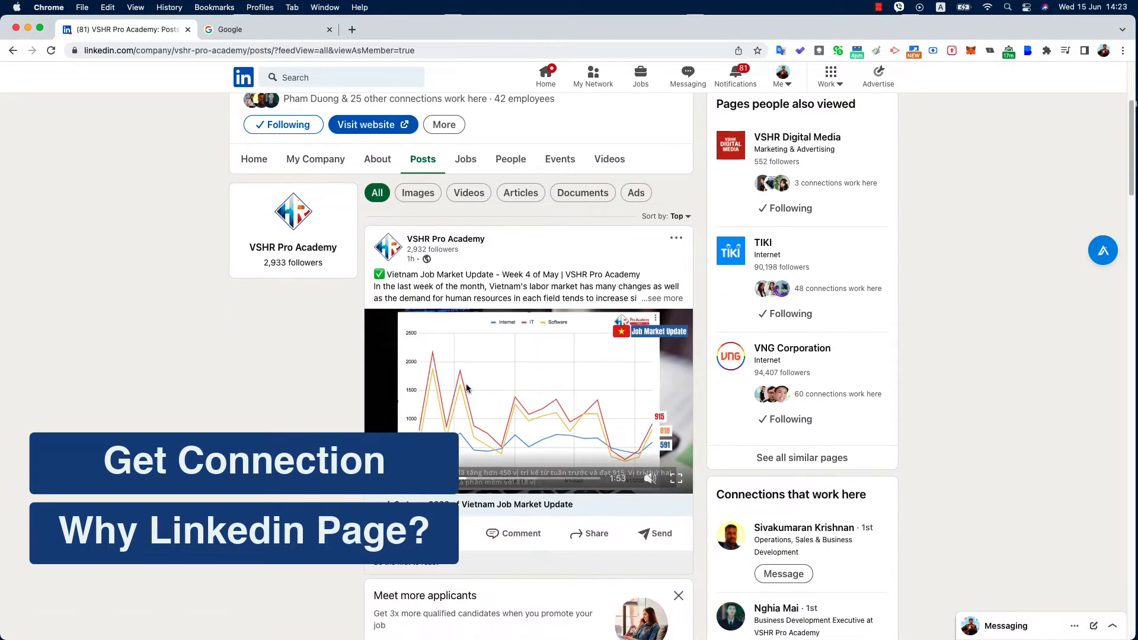
{"action": "scroll", "coordinate": [466, 387], "scroll_direction": "up", "scroll_amount": 2}
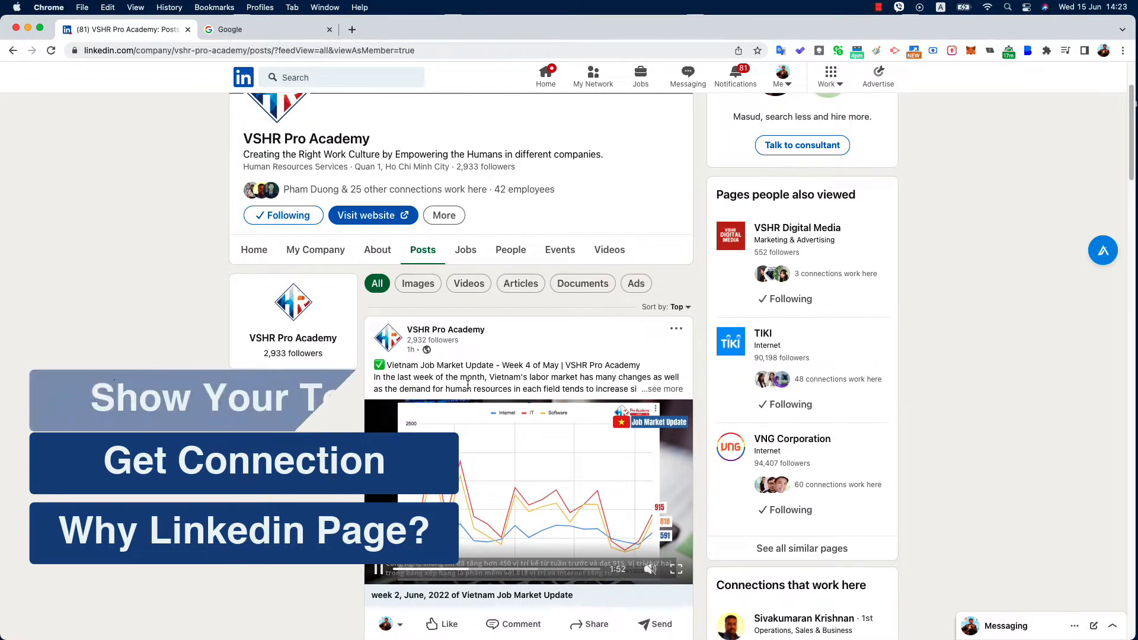
Review the company's employees and where they studied on the People tab
{"action": "left_click", "coordinate": [510, 249]}
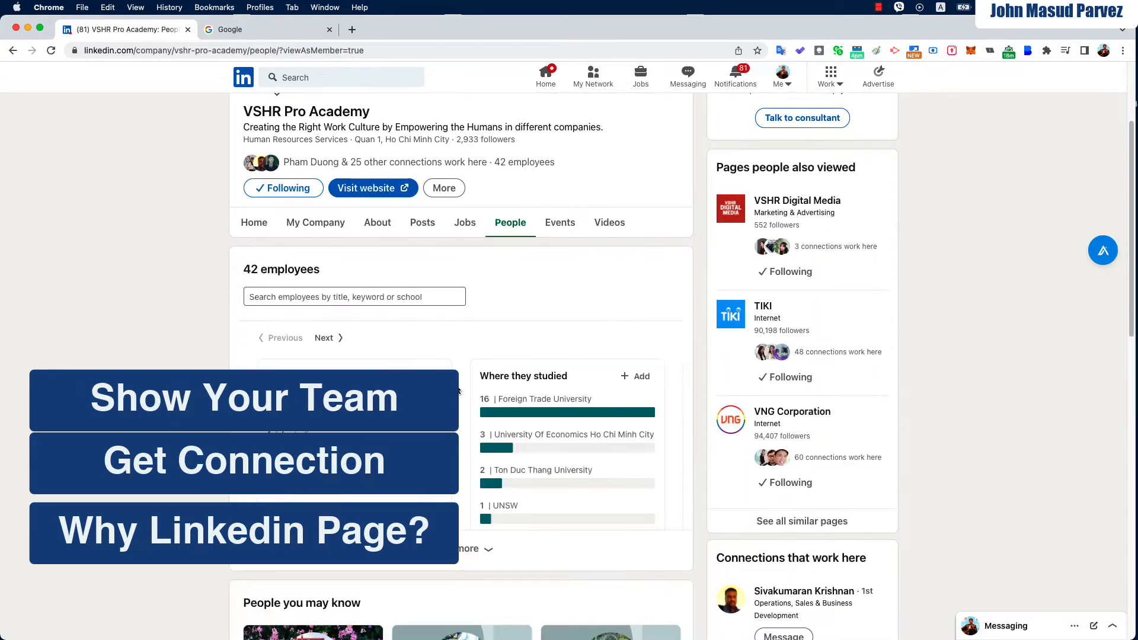
{"action": "scroll", "coordinate": [459, 391], "scroll_direction": "down", "scroll_amount": 10}
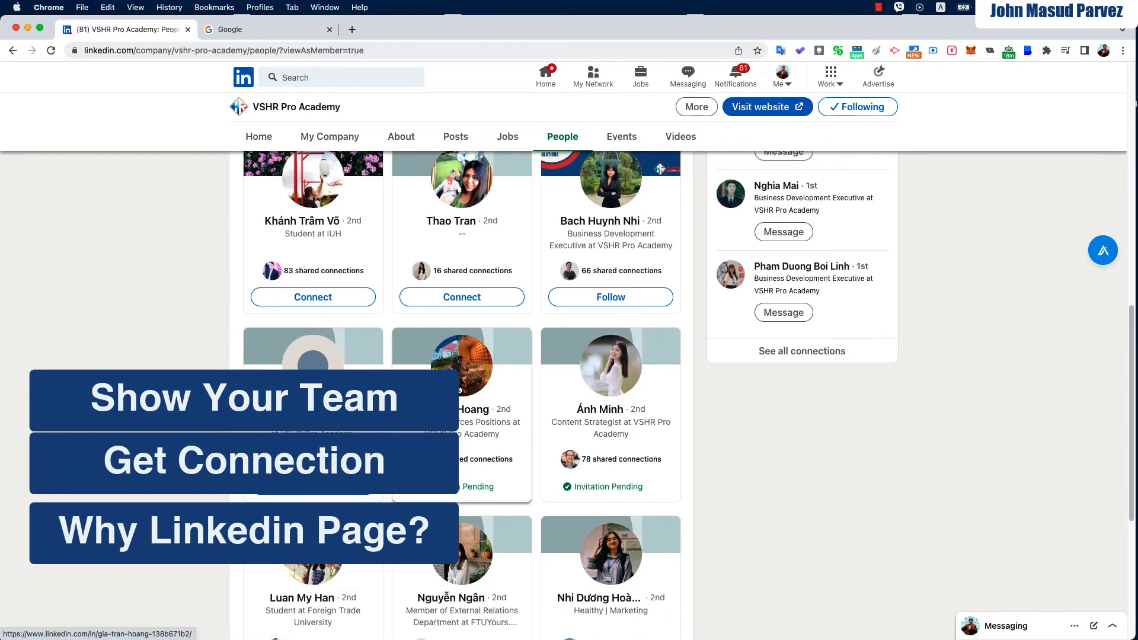
{"action": "scroll", "coordinate": [461, 392], "scroll_direction": "down", "scroll_amount": 3}
{"action": "scroll", "coordinate": [461, 393], "scroll_direction": "up", "scroll_amount": 7}
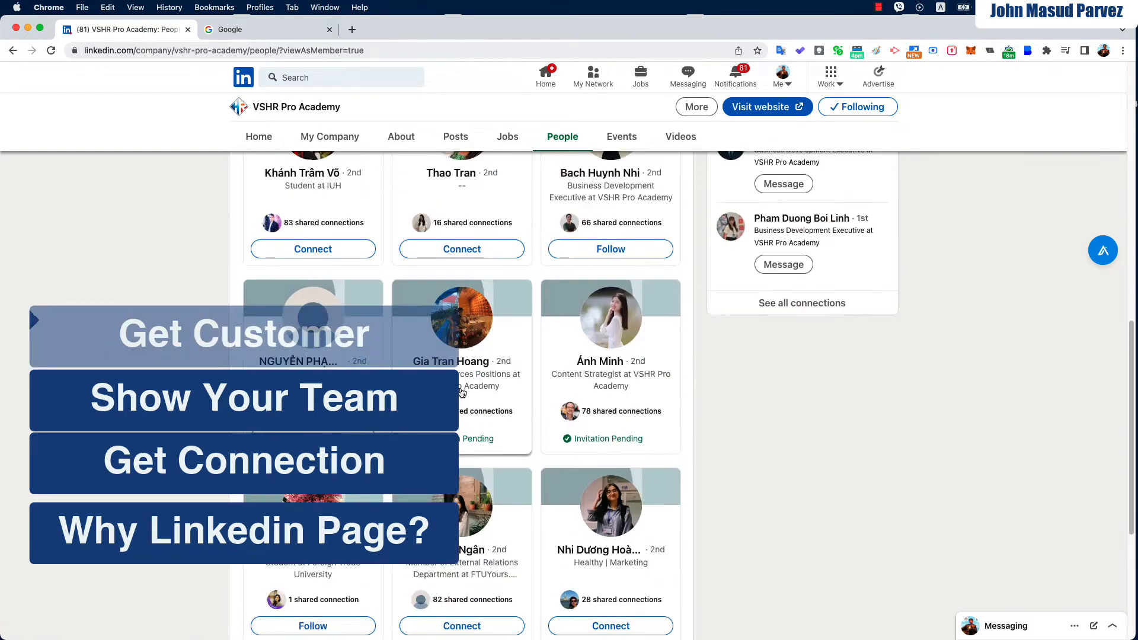
{"action": "scroll", "coordinate": [458, 405], "scroll_direction": "up", "scroll_amount": 6}
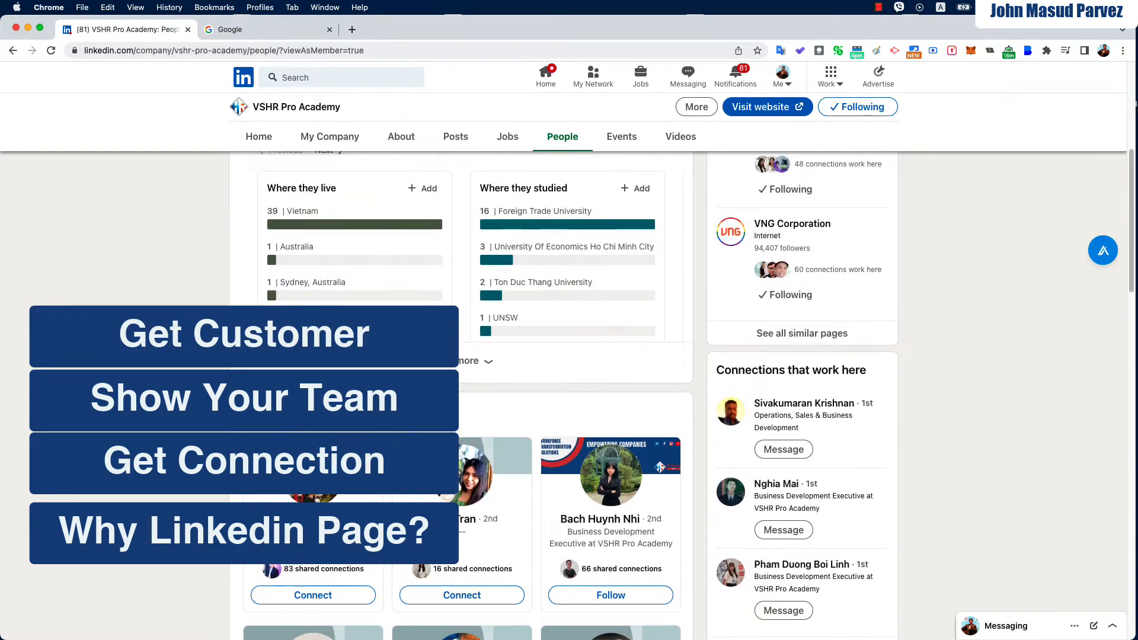
Return to the page's Home view, then switch to the My Company view at the top
{"action": "left_click", "coordinate": [249, 232]}
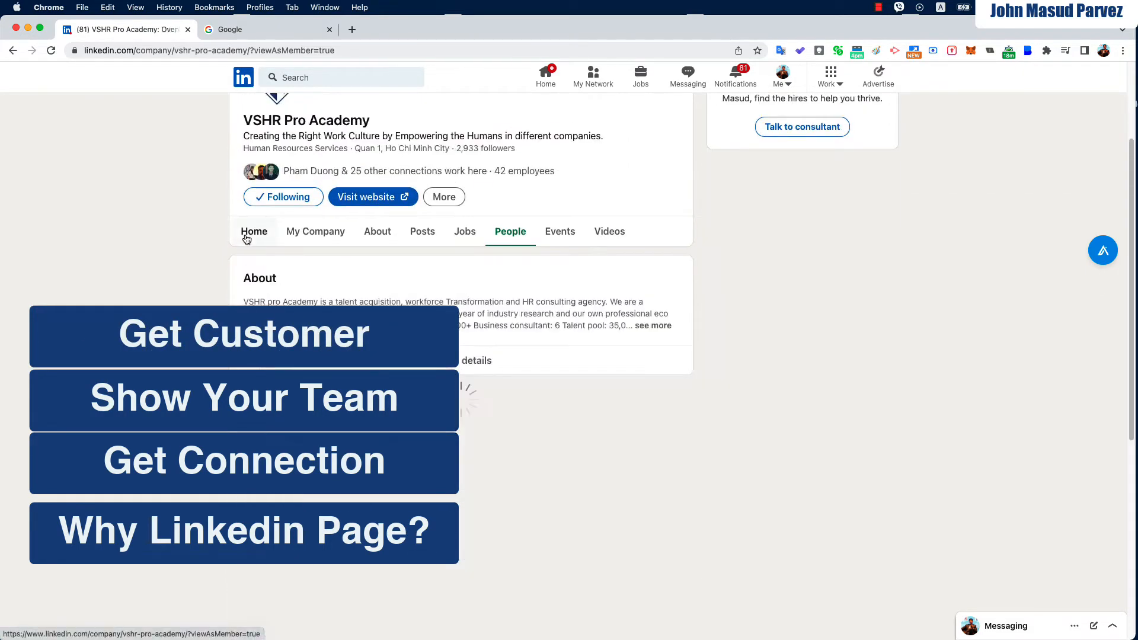
{"action": "left_click", "coordinate": [326, 232]}
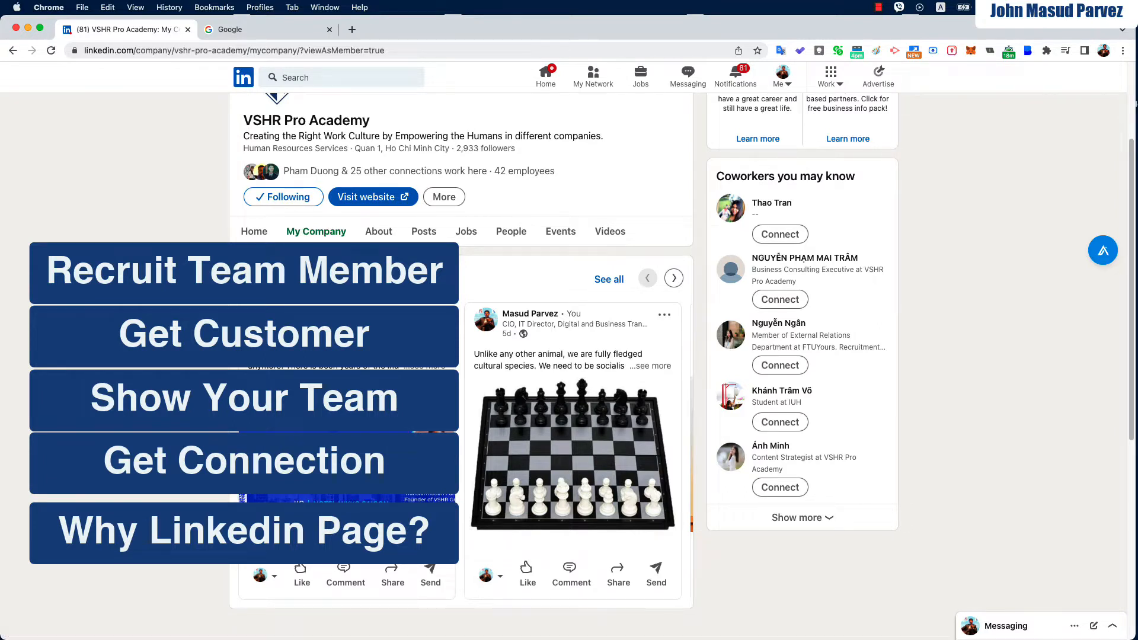
{"action": "scroll", "coordinate": [569, 355], "scroll_direction": "up", "scroll_amount": 3}
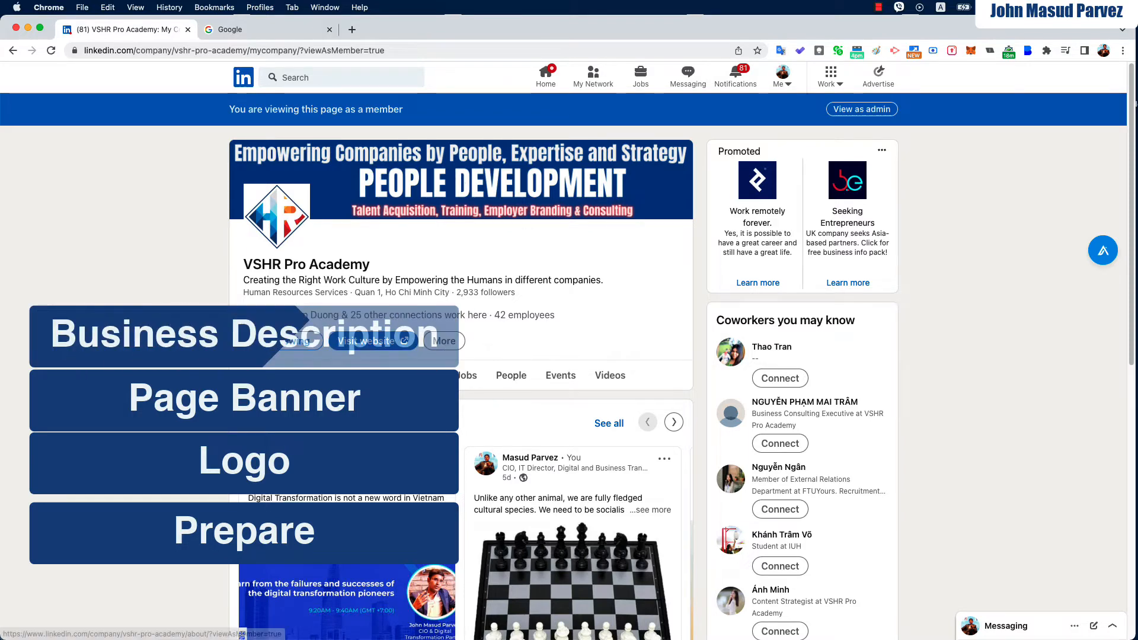
Read the company's business description and details in its About section
{"action": "left_click", "coordinate": [374, 373]}
{"action": "scroll", "coordinate": [374, 374], "scroll_direction": "down", "scroll_amount": 1}
{"action": "scroll", "coordinate": [373, 373], "scroll_direction": "down", "scroll_amount": 4}
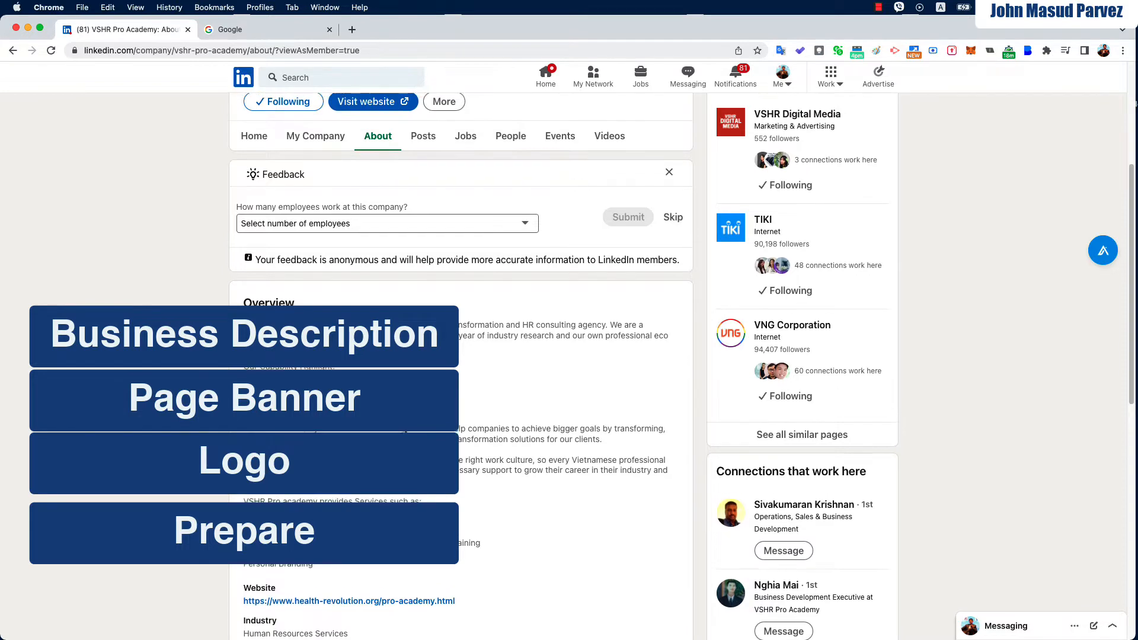
{"action": "scroll", "coordinate": [374, 373], "scroll_direction": "up", "scroll_amount": 1}
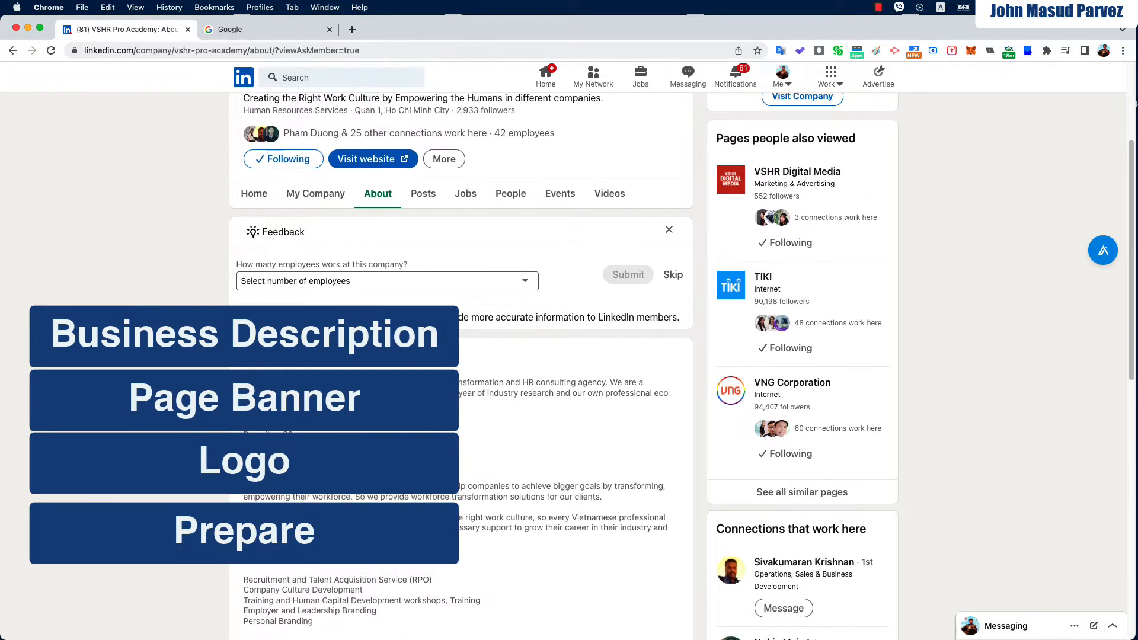
{"action": "scroll", "coordinate": [373, 374], "scroll_direction": "up", "scroll_amount": 1}
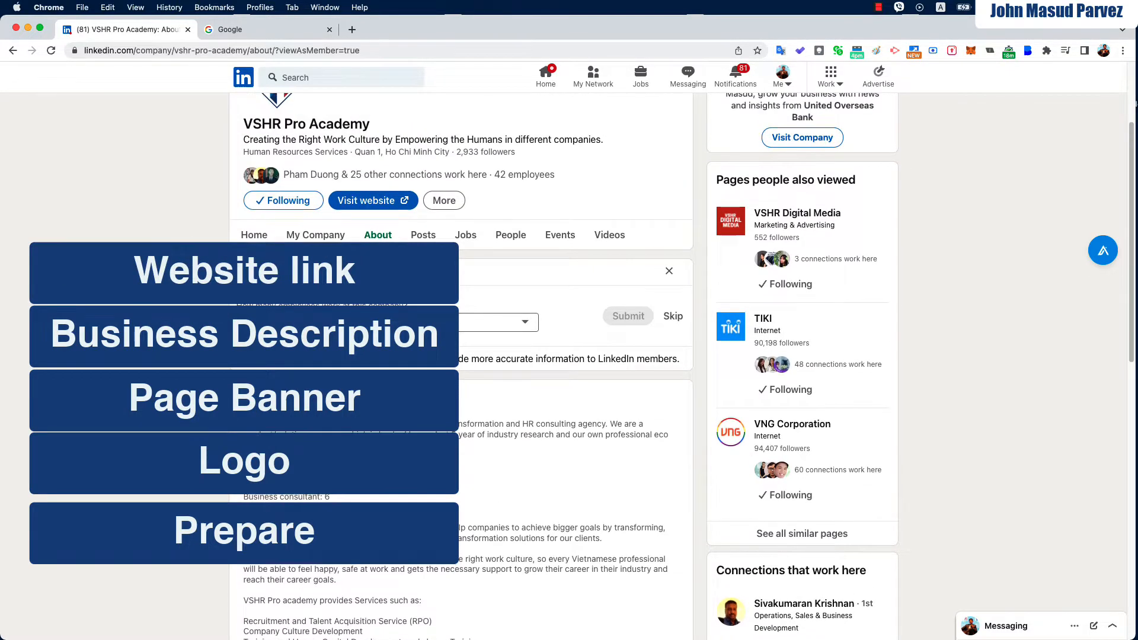
Show the company page overview, then bring up the Google home page tab
{"action": "scroll", "coordinate": [374, 373], "scroll_direction": "up", "scroll_amount": 3}
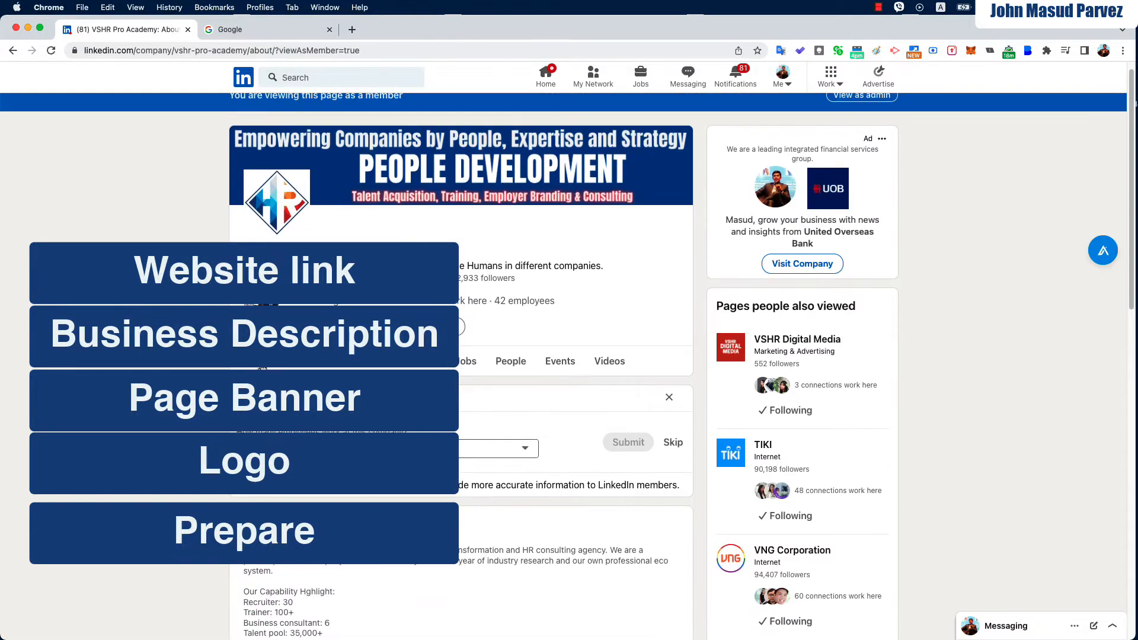
{"action": "left_click", "coordinate": [261, 367]}
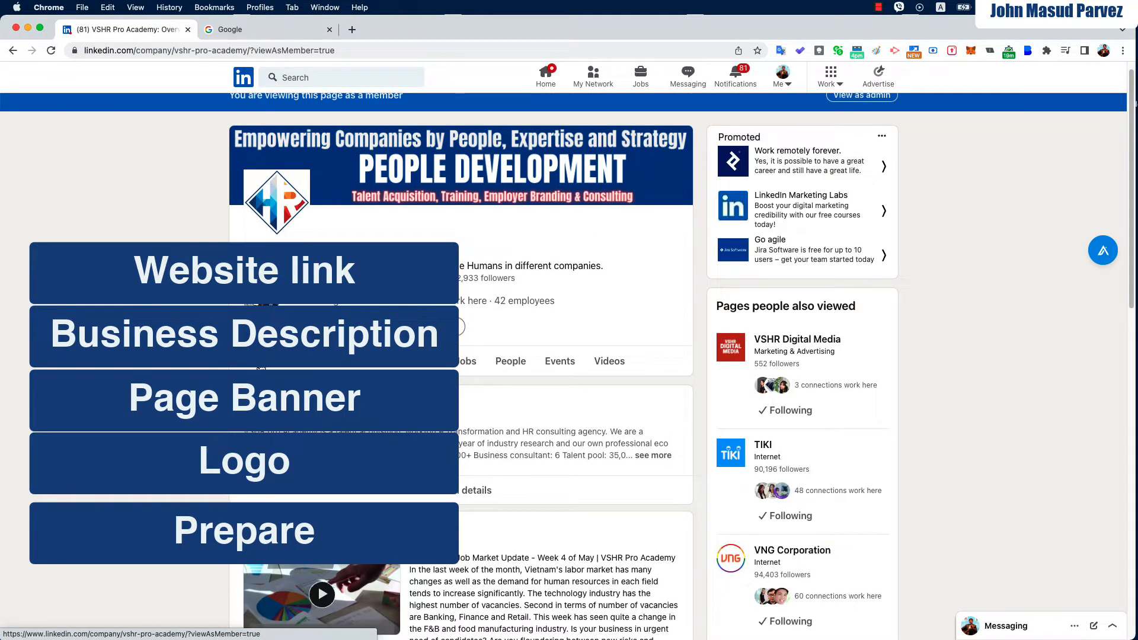
{"action": "left_click", "coordinate": [303, 31]}
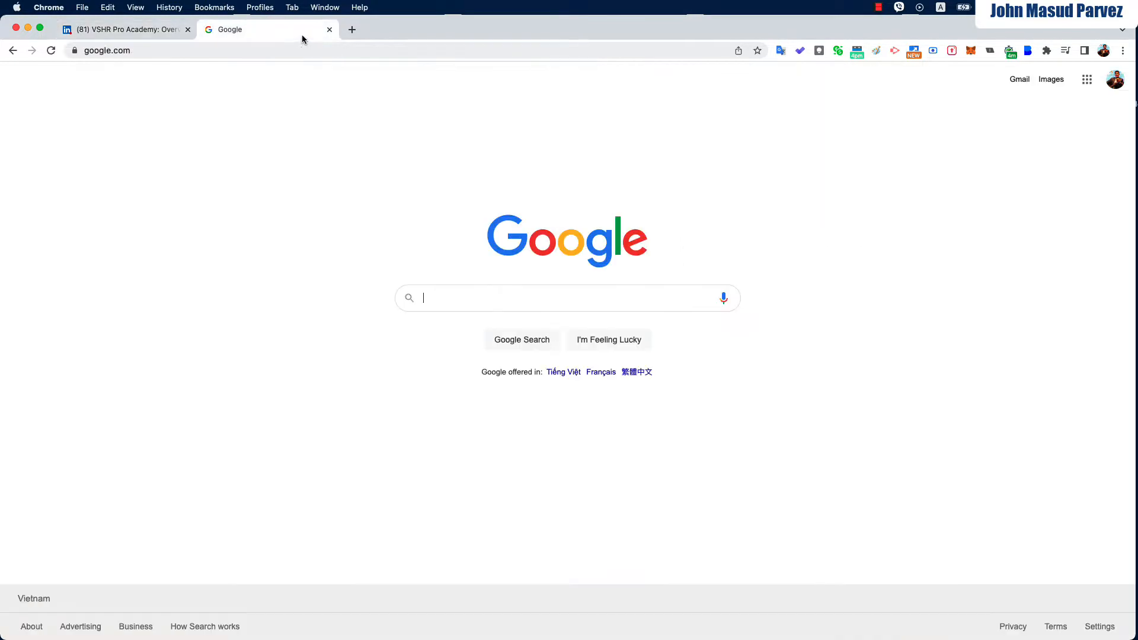
Search Google for 'canva' and open the official canva.com result
{"action": "left_click", "coordinate": [545, 309]}
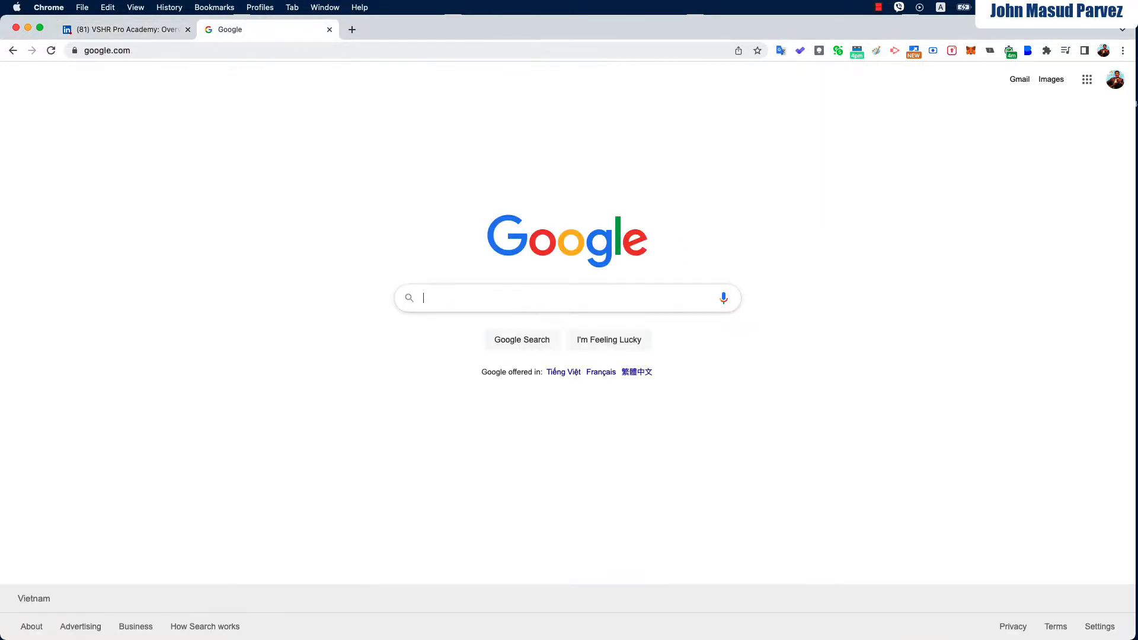
{"action": "type", "text": "canva"}
{"action": "key", "text": "Return"}
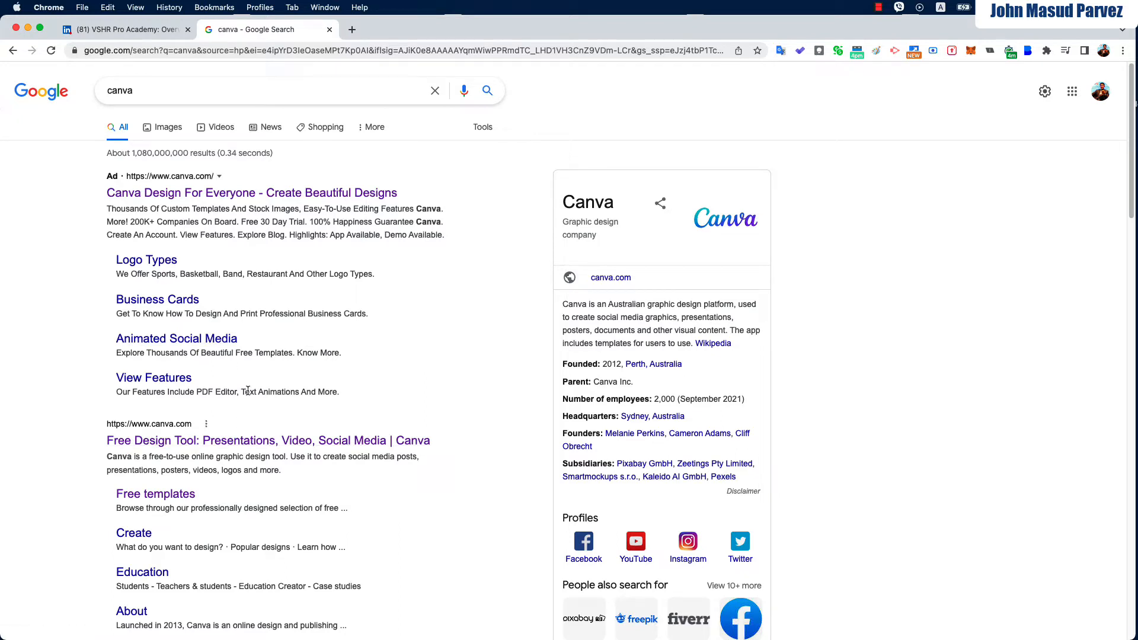
{"action": "left_click", "coordinate": [243, 441]}
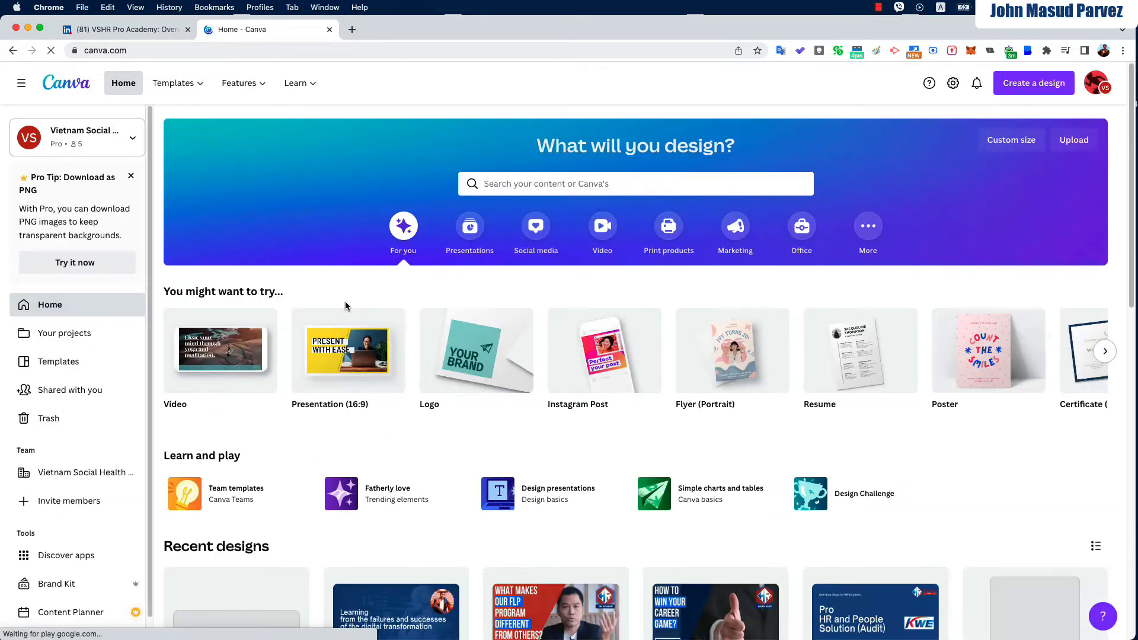
Search Canva for 'linkedin header' and choose the LinkedIn Banner format
{"action": "left_click", "coordinate": [503, 189]}
{"action": "type", "text": "l"}
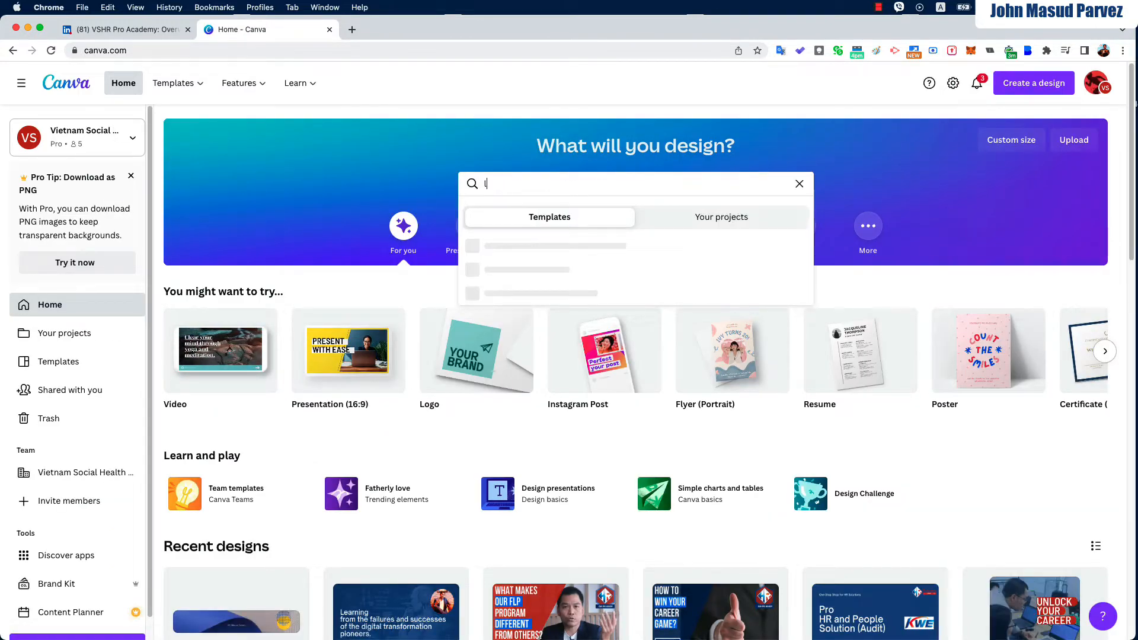
{"action": "type", "text": "inkedin header"}
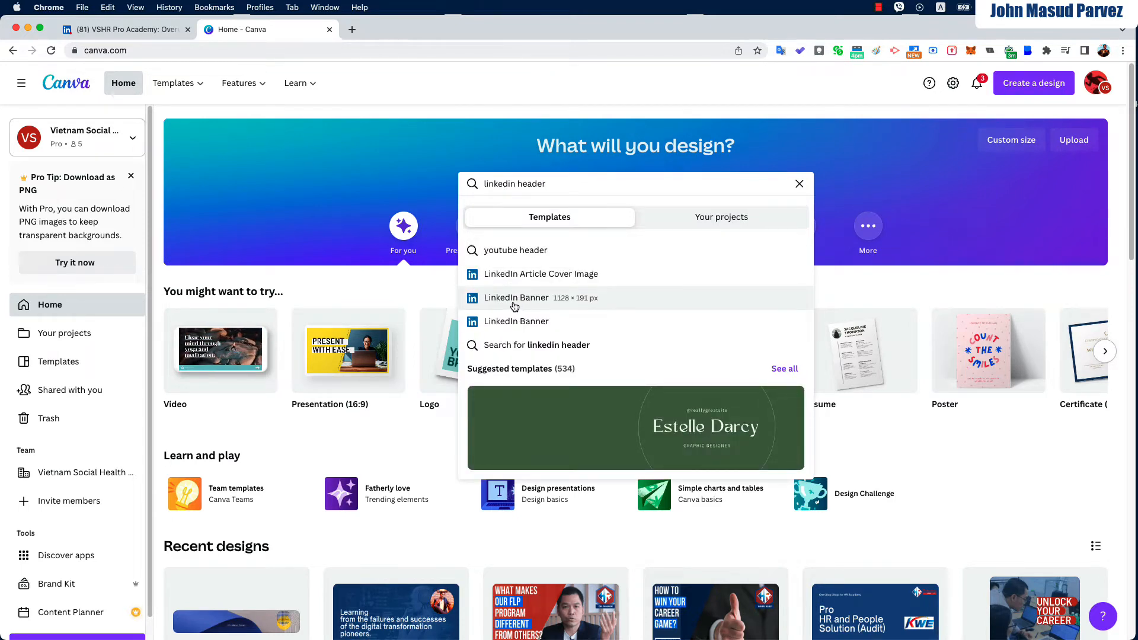
{"action": "left_click", "coordinate": [516, 302]}
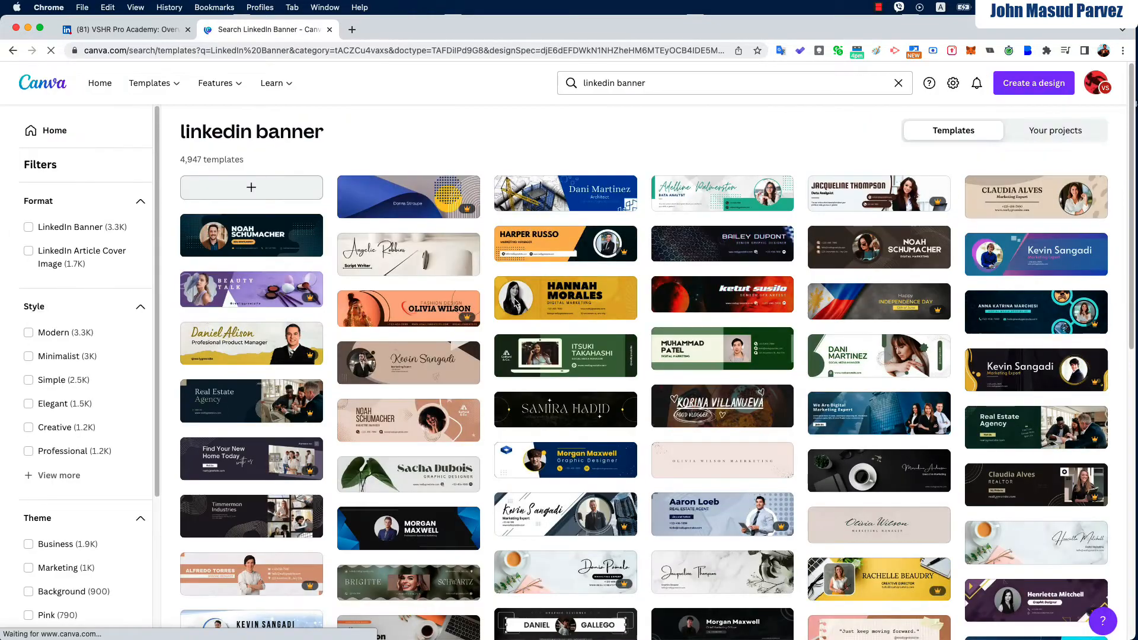
Browse the banner templates and open the blue Modern business LinkedIn banner
{"action": "scroll", "coordinate": [515, 326], "scroll_direction": "down", "scroll_amount": 10}
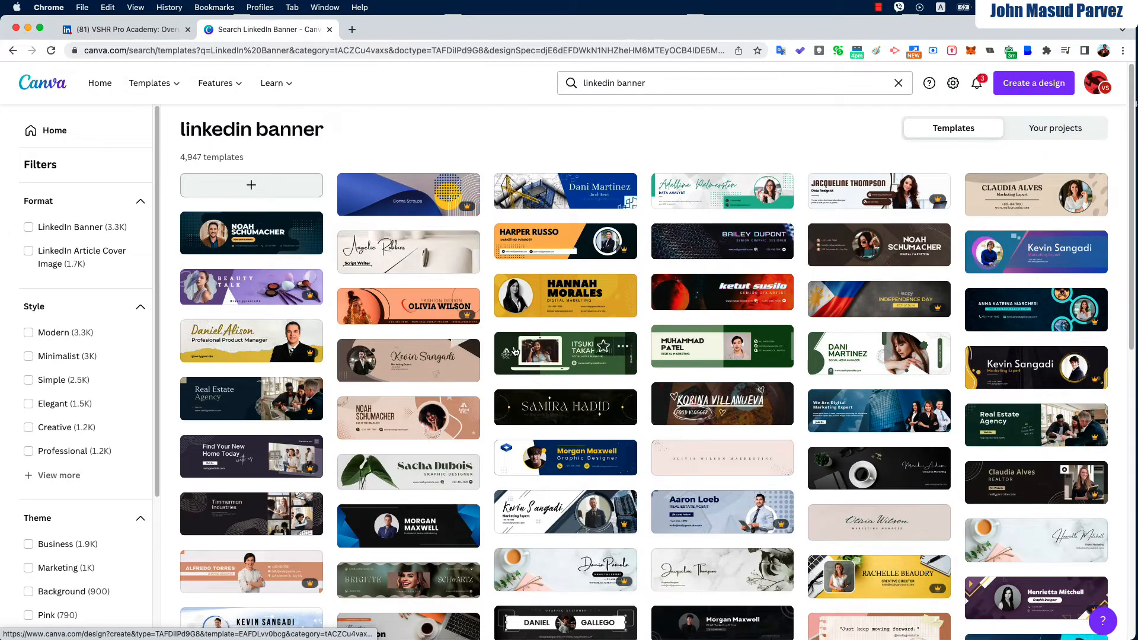
{"action": "scroll", "coordinate": [515, 351], "scroll_direction": "down", "scroll_amount": 1}
{"action": "scroll", "coordinate": [515, 351], "scroll_direction": "up", "scroll_amount": 8}
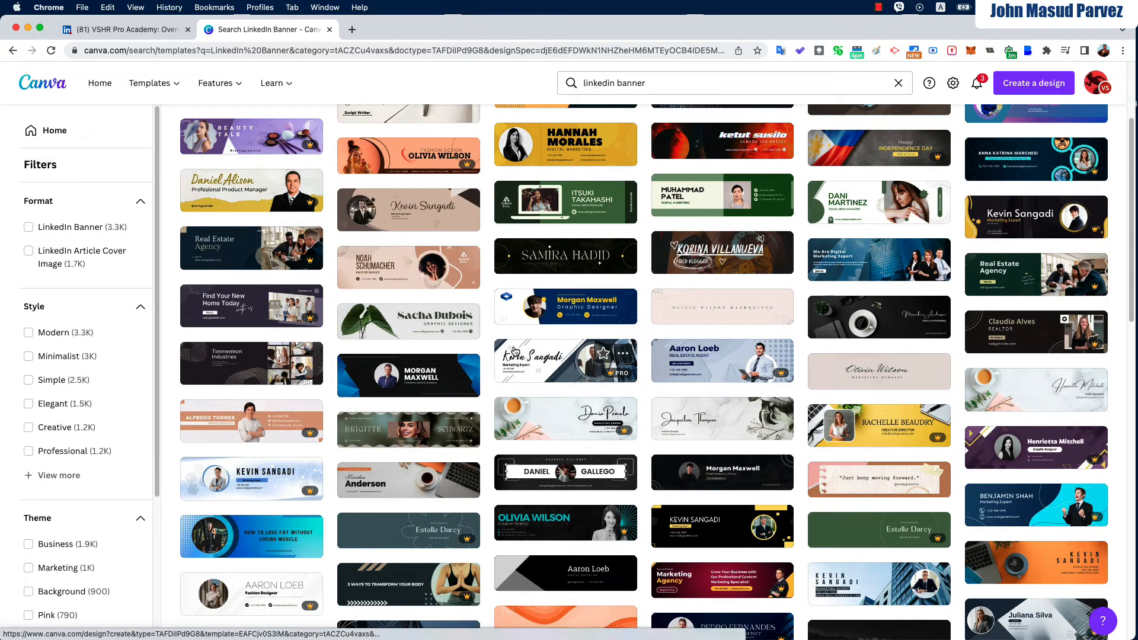
{"action": "scroll", "coordinate": [514, 352], "scroll_direction": "up", "scroll_amount": 2}
{"action": "mouse_move", "coordinate": [722, 479]}
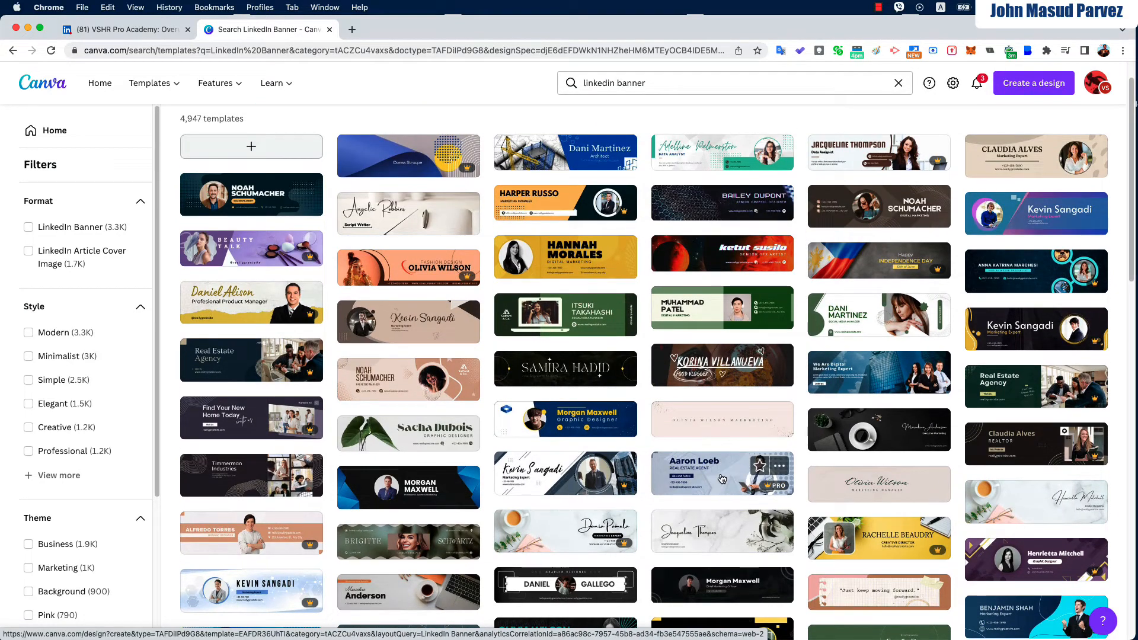
{"action": "scroll", "coordinate": [563, 355], "scroll_direction": "up", "scroll_amount": 2}
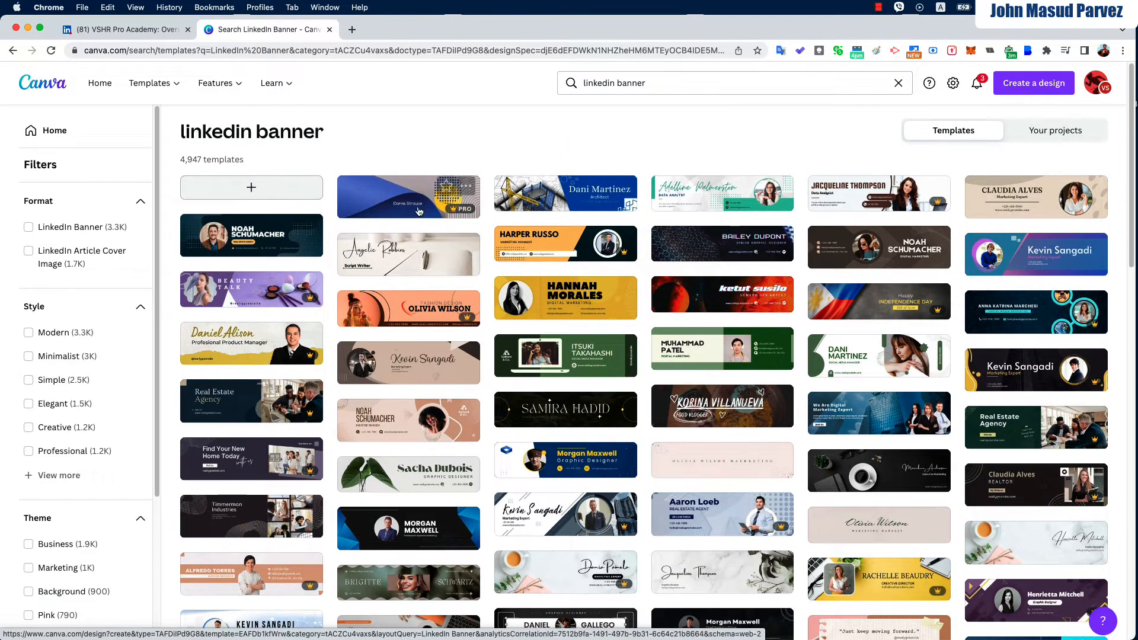
{"action": "left_click", "coordinate": [400, 199]}
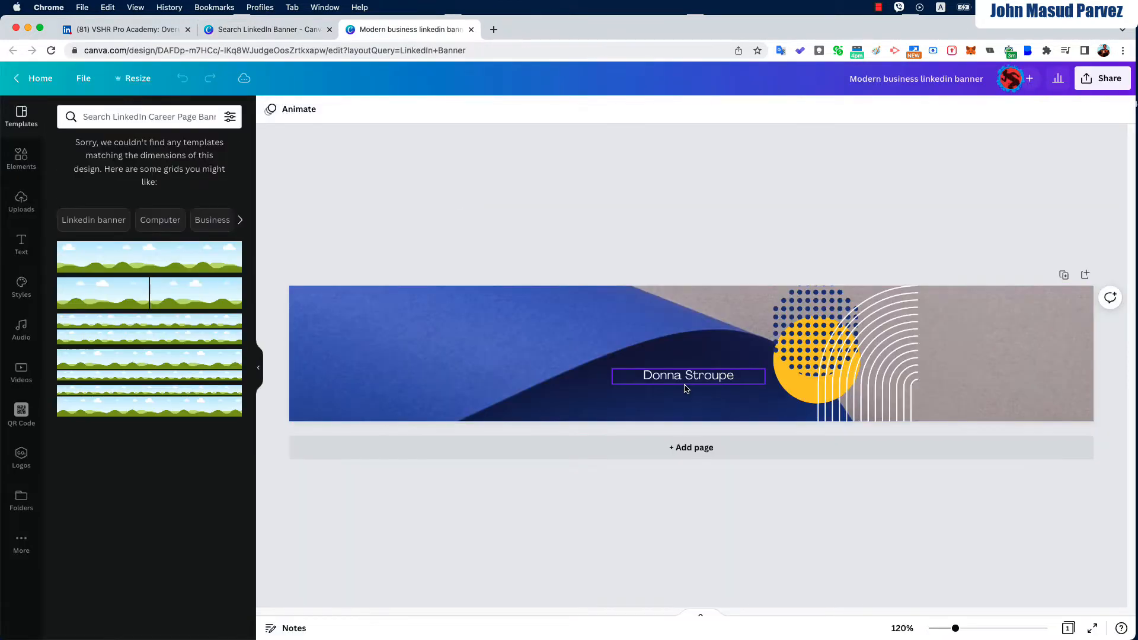
Replace the placeholder name with the owner's full name, bold, at font size 30
{"action": "left_click", "coordinate": [687, 379]}
{"action": "left_click", "coordinate": [688, 377]}
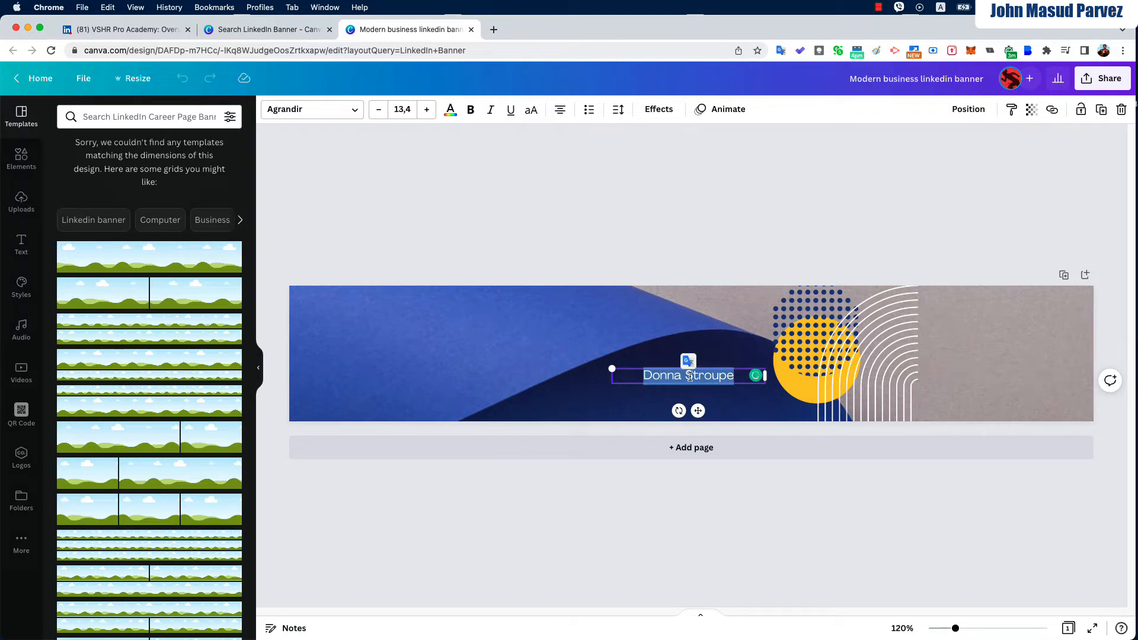
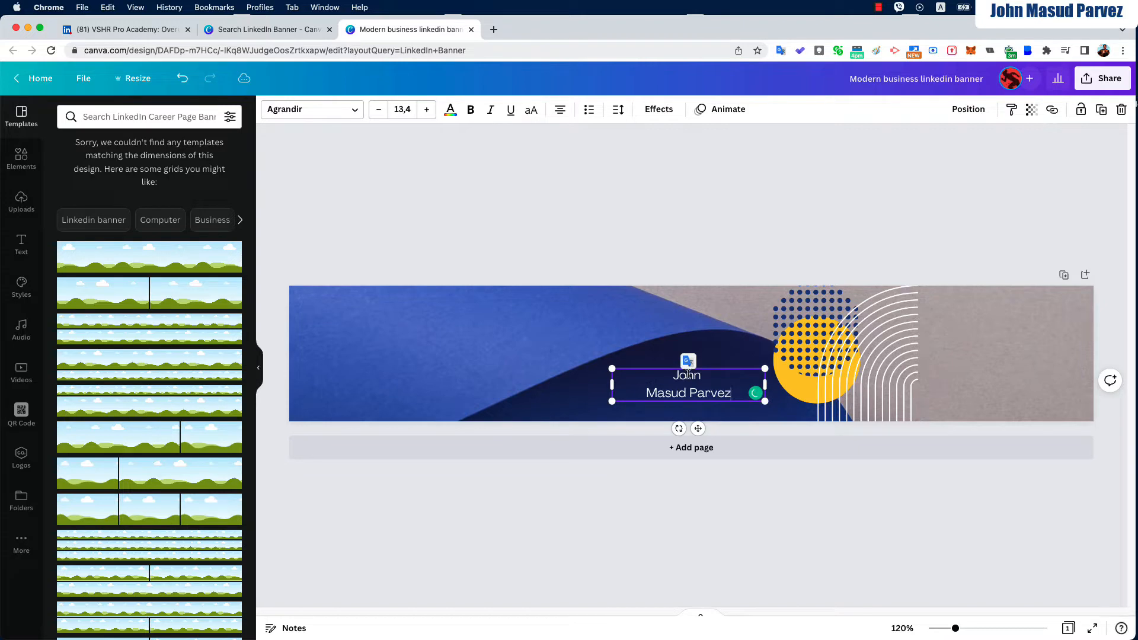
{"action": "key", "text": "super+a"}
{"action": "key", "text": "super+b"}
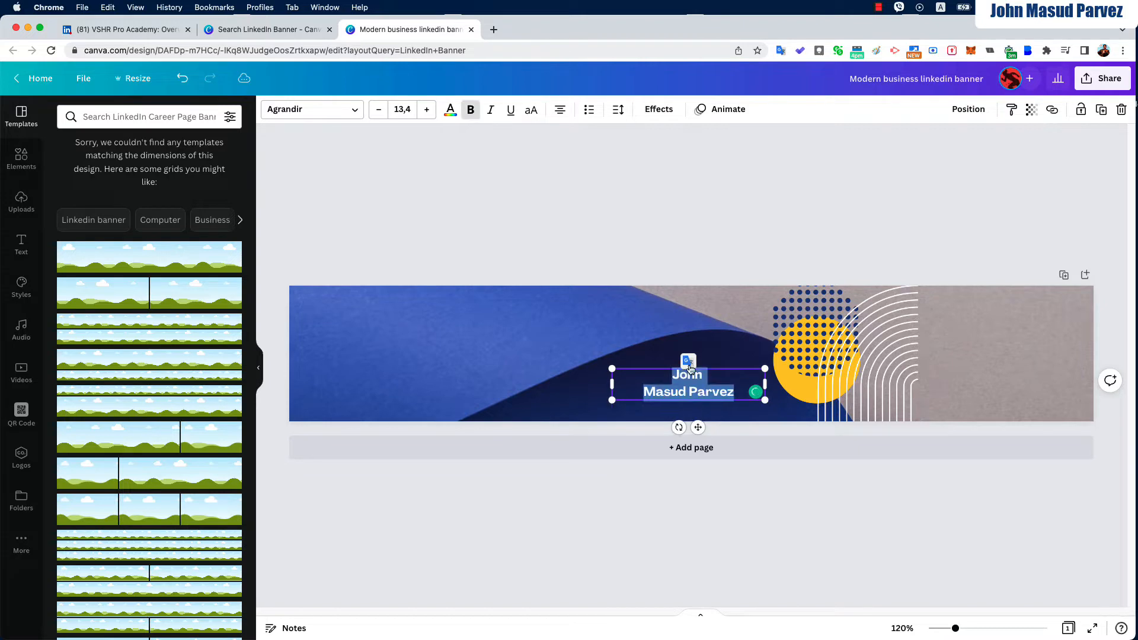
{"action": "left_click", "coordinate": [400, 110]}
{"action": "type", "text": "30"}
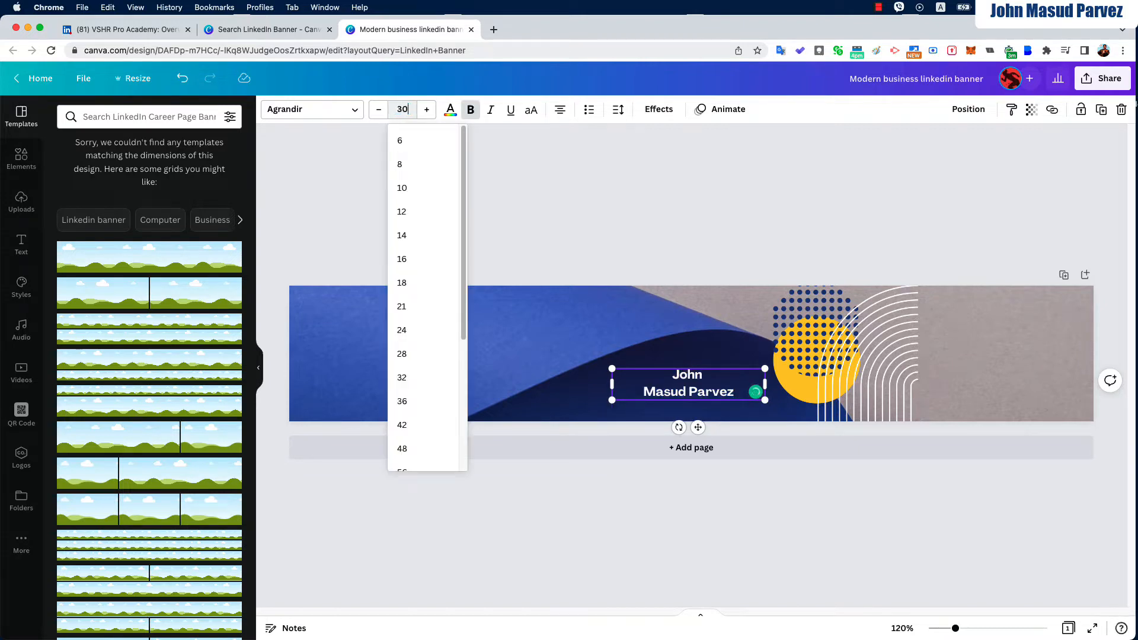
{"action": "key", "text": "Return"}
Widen and left-align the name box, move it to the banner's left side, and select the background
{"action": "left_click_drag", "start_coordinate": [607, 420], "coordinate": [521, 405]}
{"action": "double_click", "coordinate": [647, 412]}
{"action": "key", "text": "super+a"}
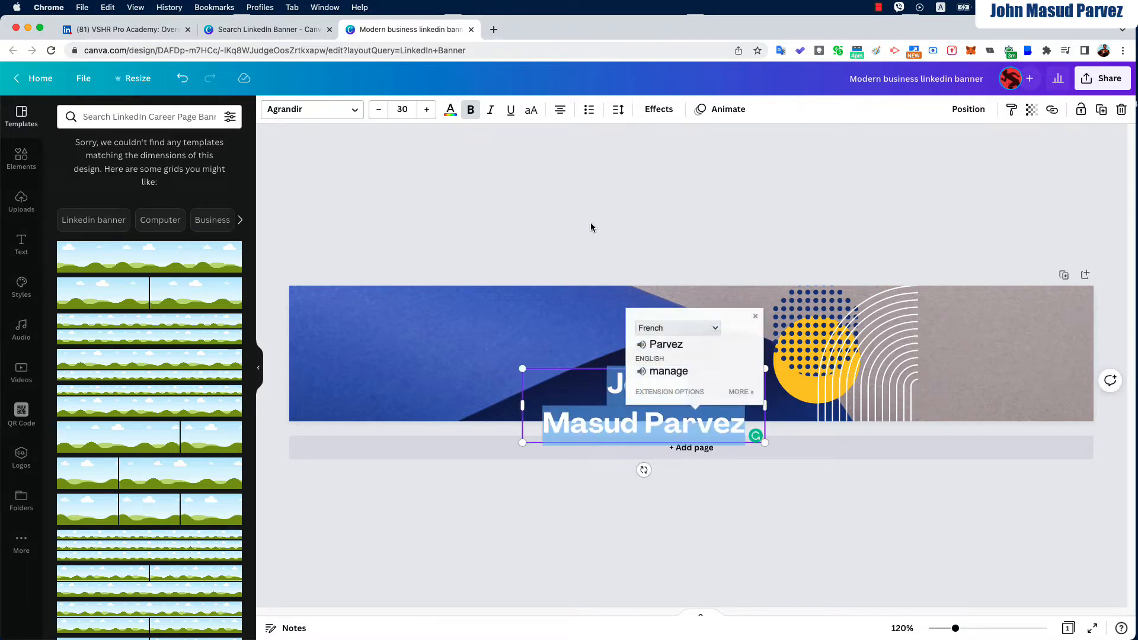
{"action": "left_click", "coordinate": [559, 109]}
{"action": "left_click", "coordinate": [615, 311]}
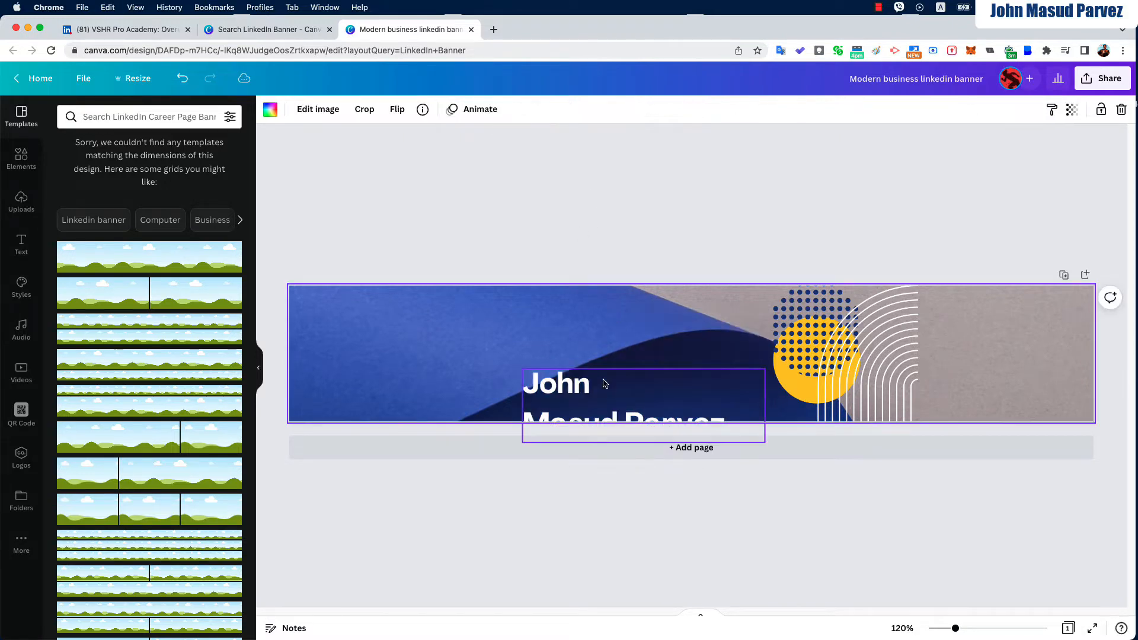
{"action": "left_click_drag", "start_coordinate": [574, 413], "coordinate": [354, 358]}
{"action": "left_click", "coordinate": [618, 301]}
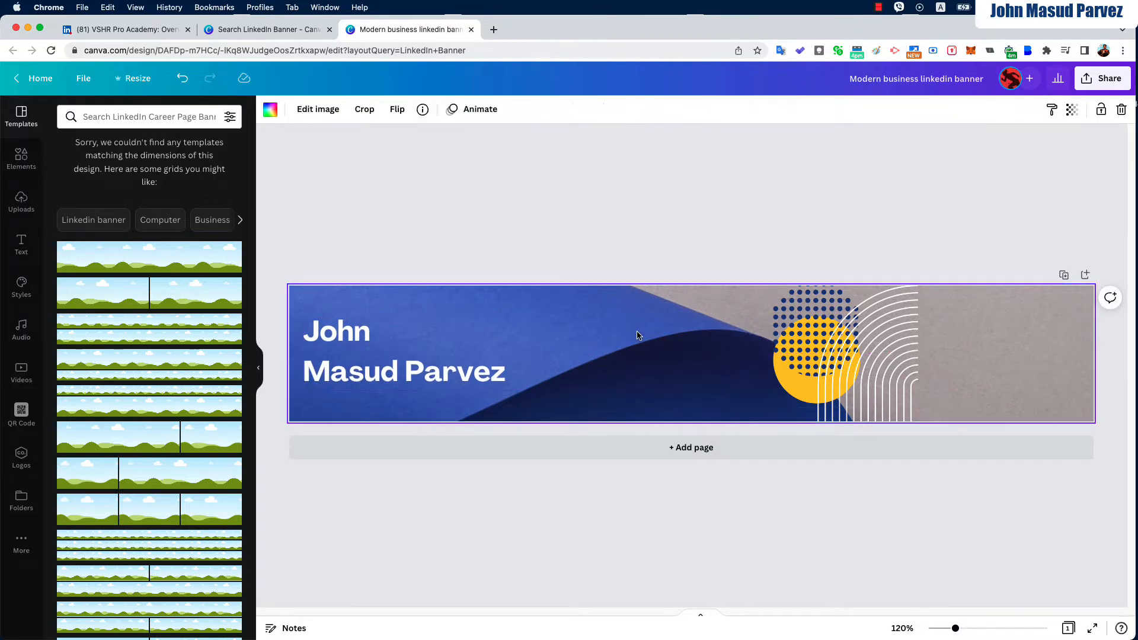
{"action": "left_click", "coordinate": [271, 110]}
Try a dark navy background, undo it, and keep the original photo uncropped
{"action": "left_click", "coordinate": [134, 257]}
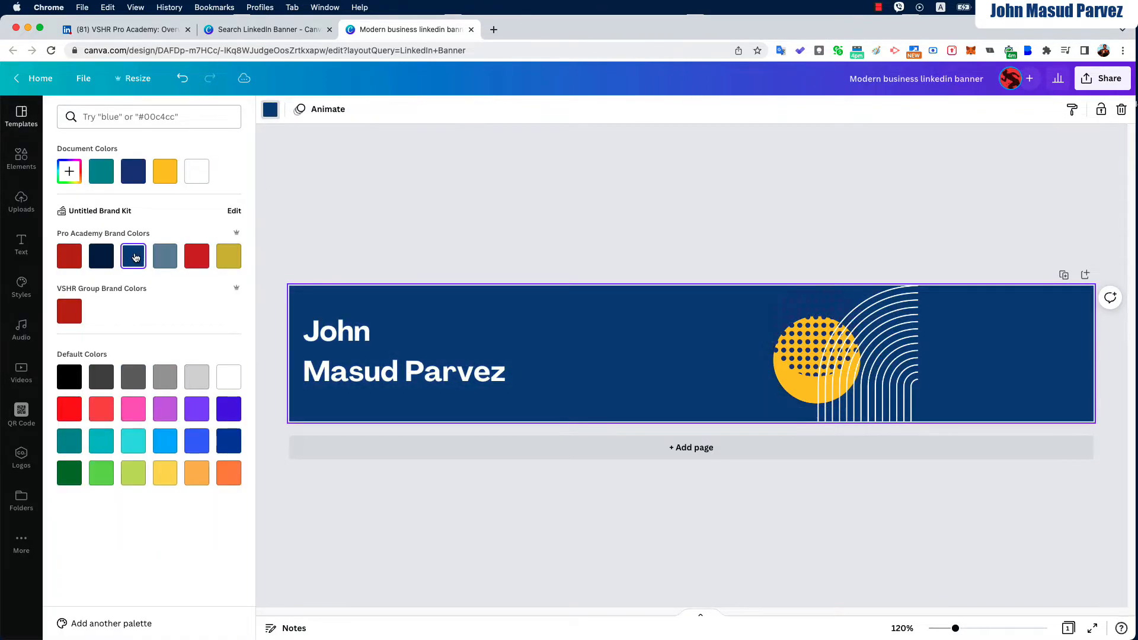
{"action": "left_click", "coordinate": [184, 78]}
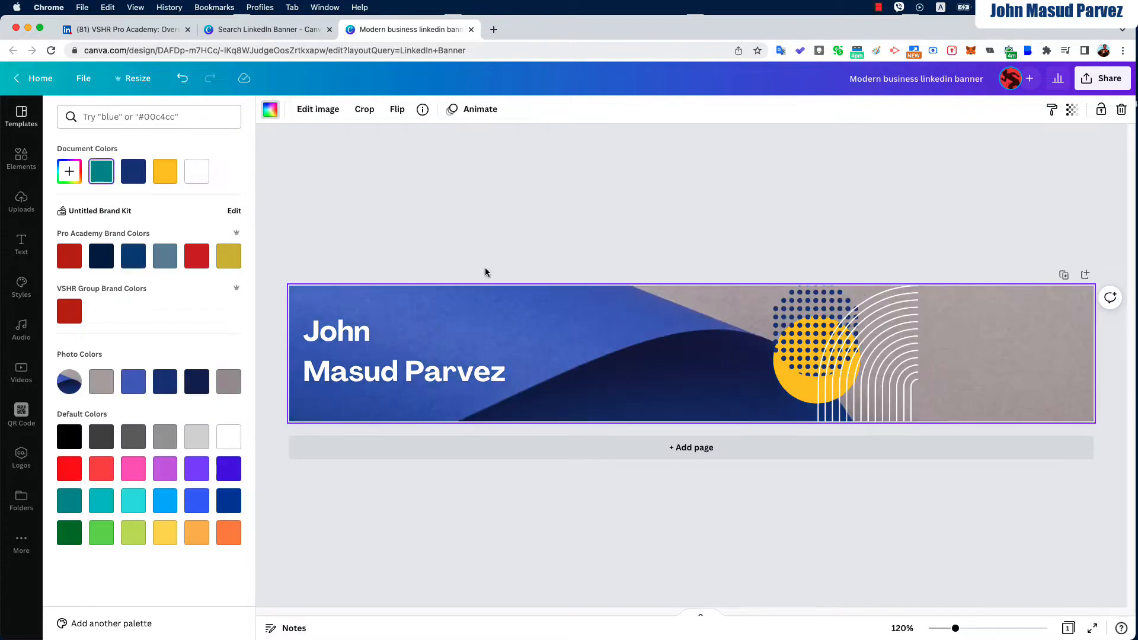
{"action": "left_click", "coordinate": [842, 352]}
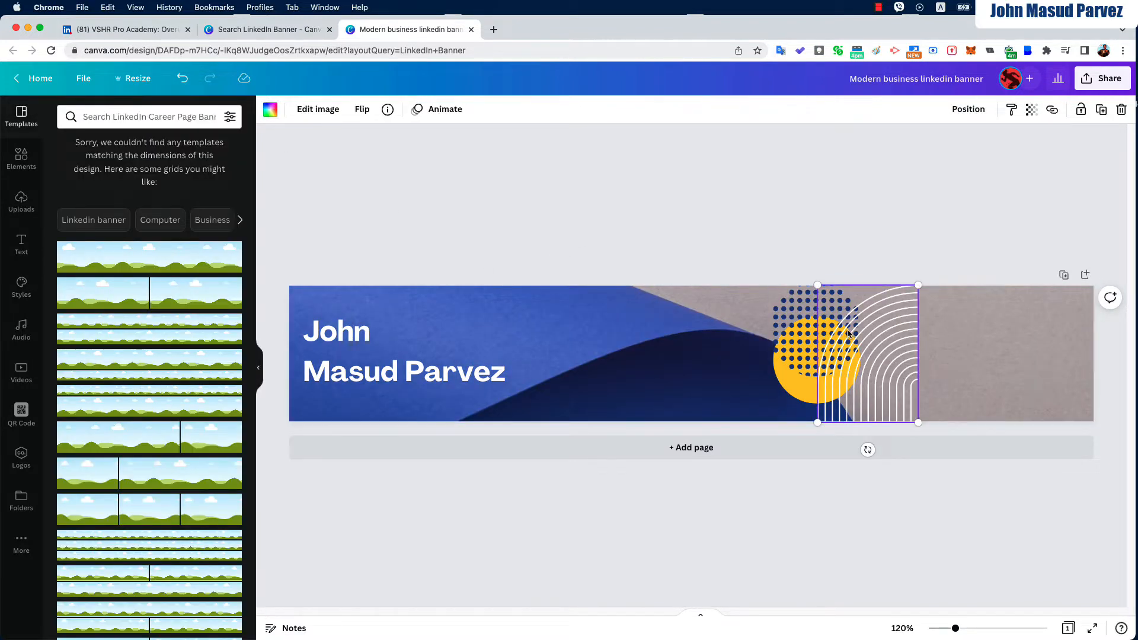
{"action": "left_click", "coordinate": [856, 358], "text": "shift"}
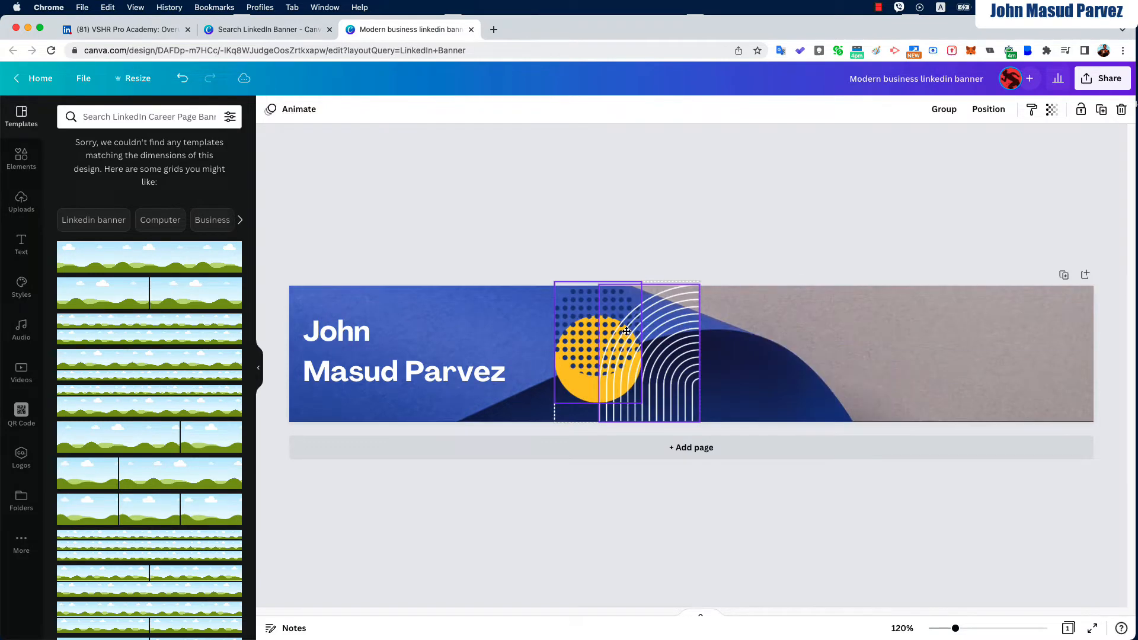
{"action": "double_click", "coordinate": [953, 337]}
{"action": "left_click", "coordinate": [713, 161]}
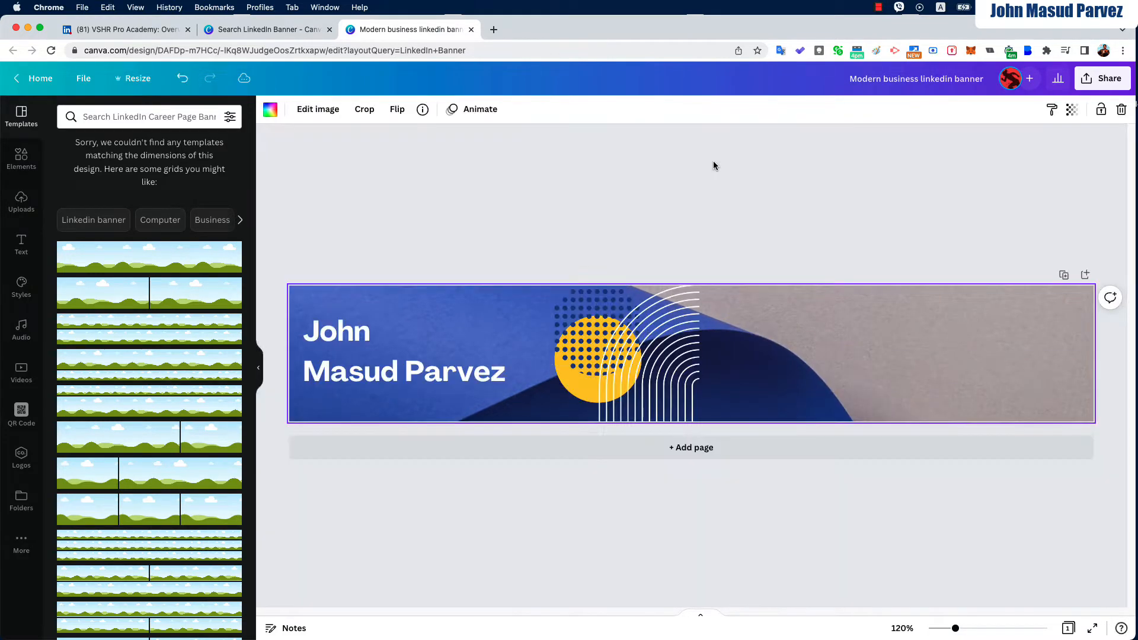
Move the white arc and dotted yellow circle graphics together to the banner's right edge
{"action": "left_click", "coordinate": [654, 356]}
{"action": "left_click", "coordinate": [600, 365], "text": "shift"}
{"action": "left_click_drag", "start_coordinate": [619, 359], "coordinate": [1009, 357]}
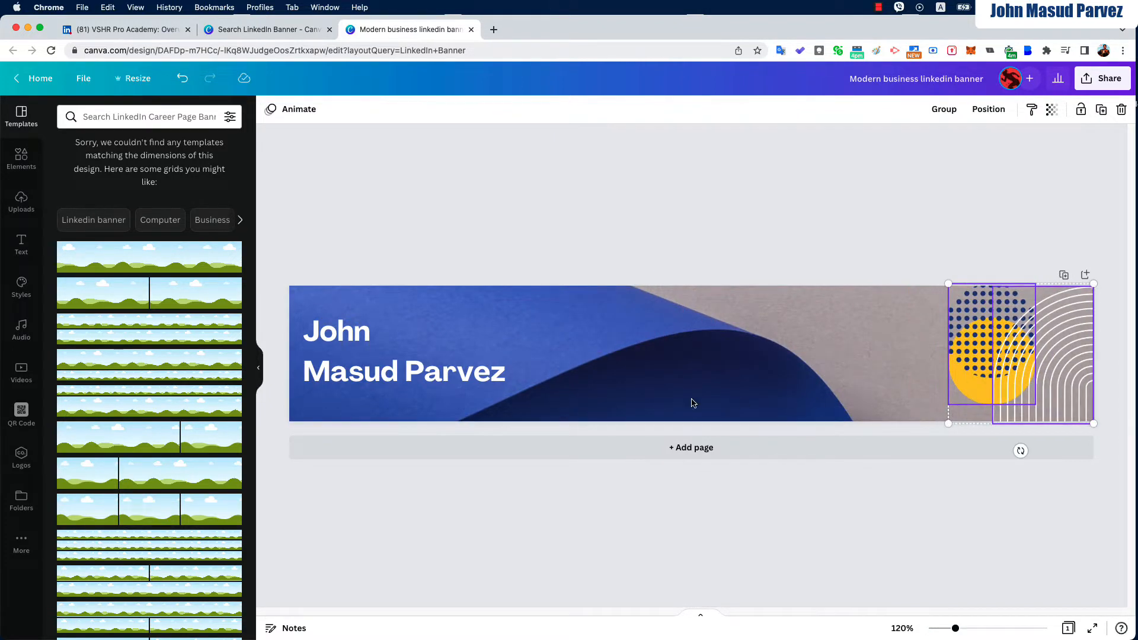
{"action": "left_click", "coordinate": [663, 395]}
{"action": "left_click", "coordinate": [425, 384]}
Duplicate the name text box and type the tagline 'Transfomring your business' into it
{"action": "key", "text": "super+d"}
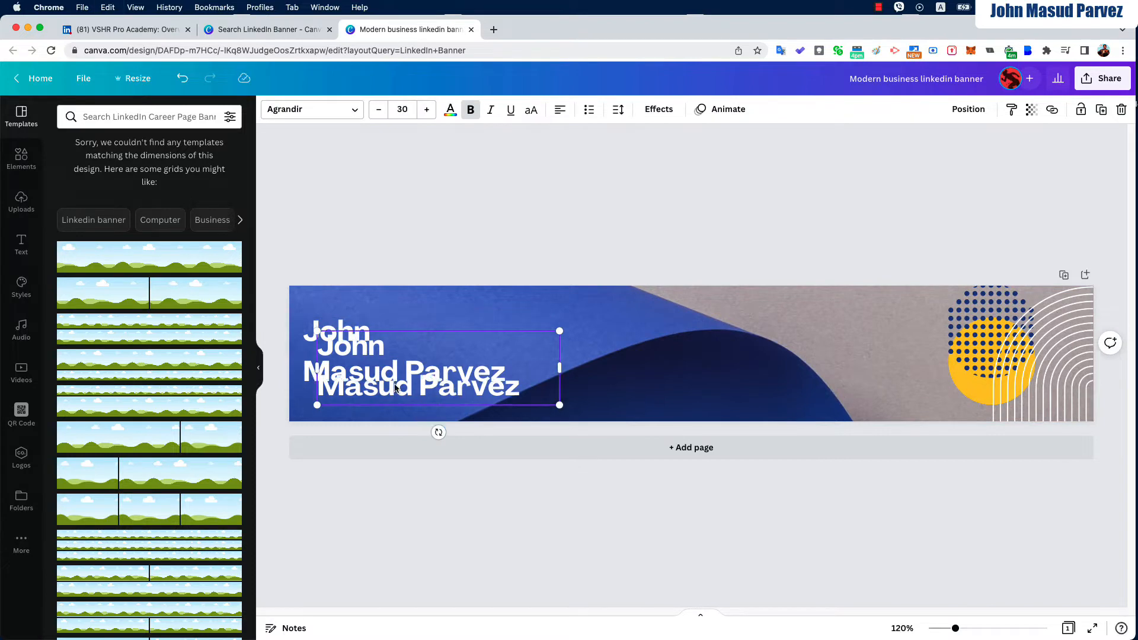
{"action": "left_click_drag", "start_coordinate": [397, 386], "coordinate": [397, 403]}
{"action": "triple_click", "coordinate": [397, 402]}
{"action": "key", "text": "super+a"}
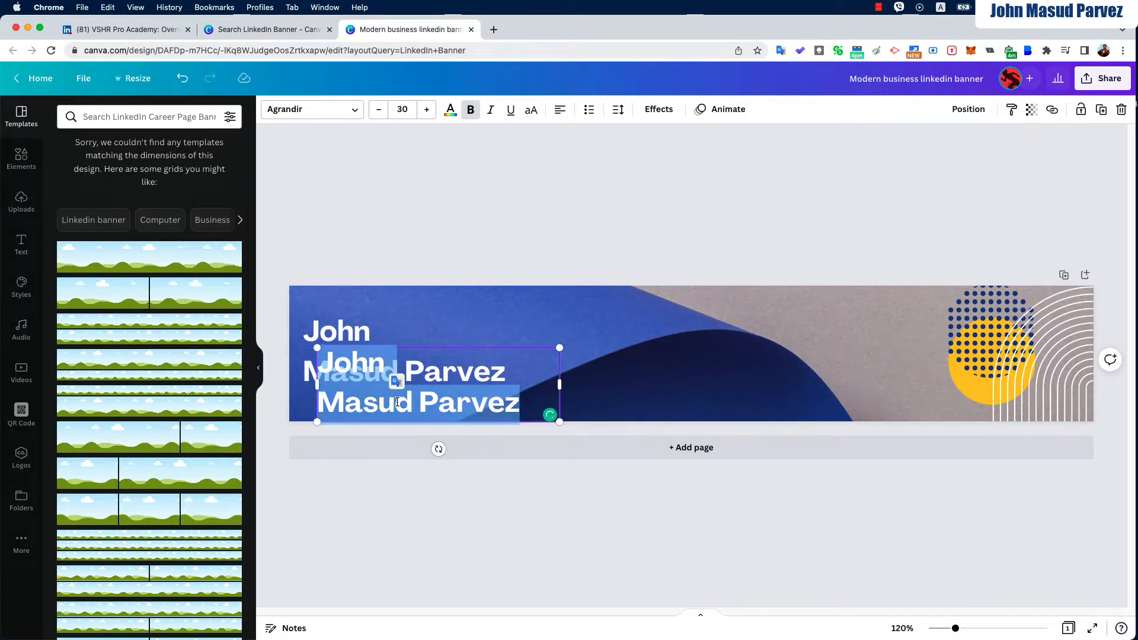
{"action": "type", "text": "Tra"}
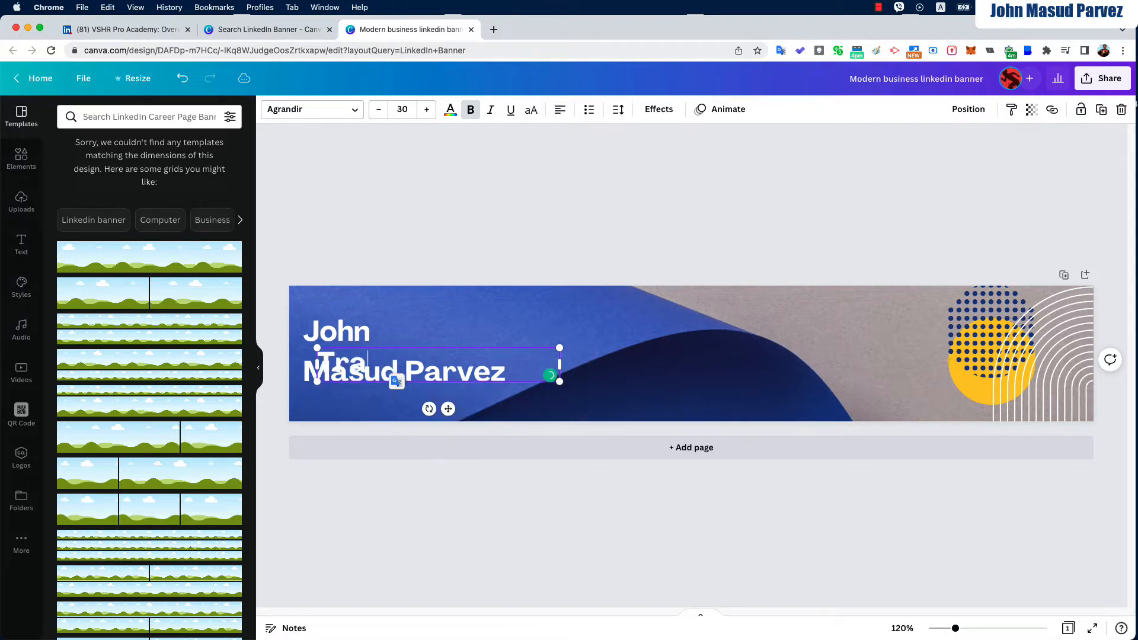
{"action": "type", "text": "nsfomring your business"}
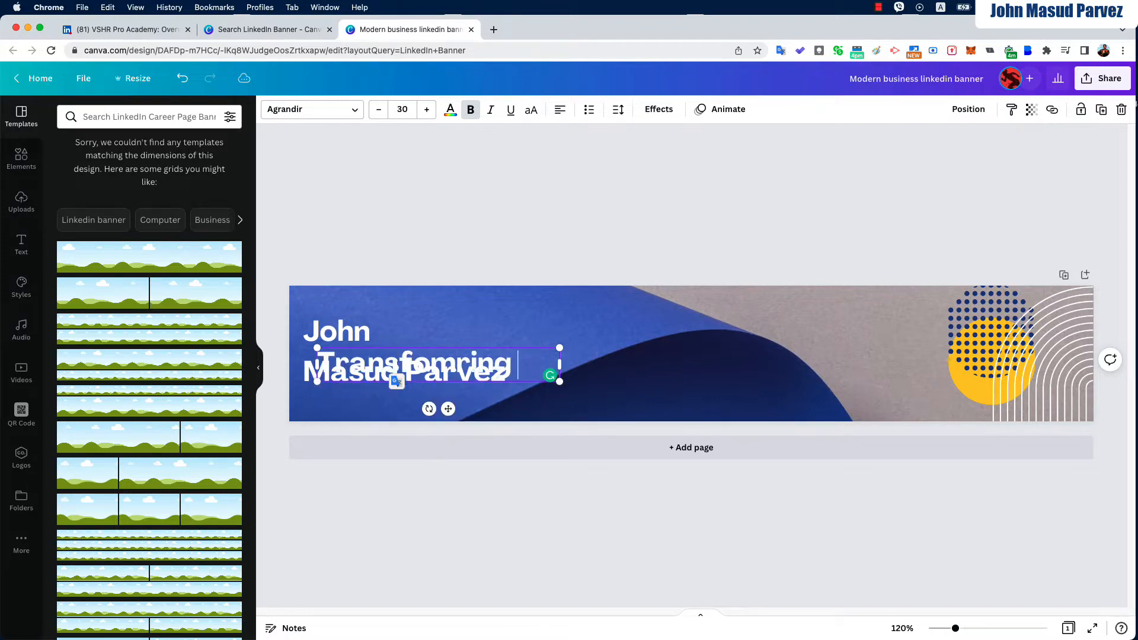
Widen the tagline box to one line and correct 'Transfomring' to 'Transforming'
{"action": "left_click", "coordinate": [427, 372]}
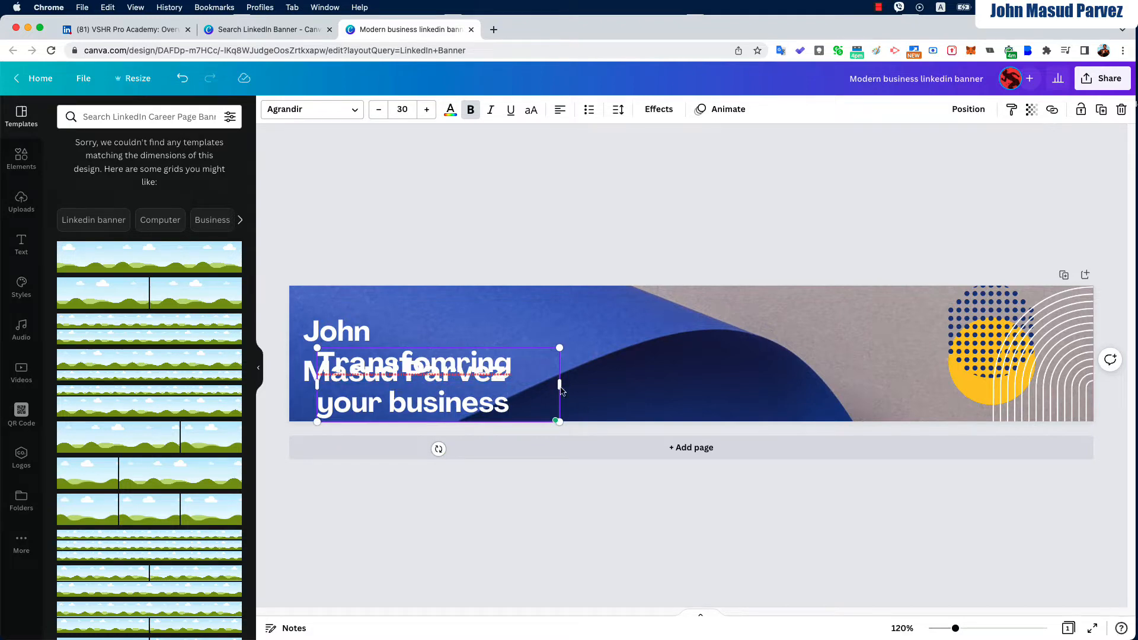
{"action": "left_click_drag", "start_coordinate": [559, 384], "coordinate": [752, 364]}
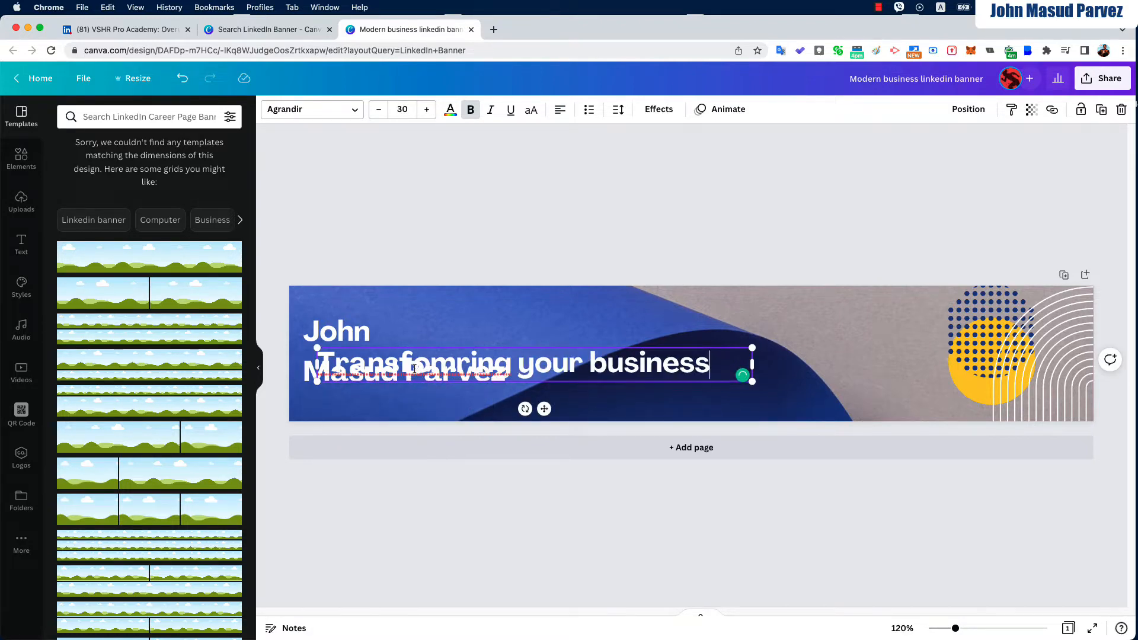
{"action": "double_click", "coordinate": [414, 369]}
{"action": "right_click", "coordinate": [414, 369]}
{"action": "left_click", "coordinate": [442, 347]}
Move the tagline directly below the name and set its font size to 15
{"action": "left_click", "coordinate": [605, 323]}
{"action": "left_click_drag", "start_coordinate": [595, 363], "coordinate": [581, 405]}
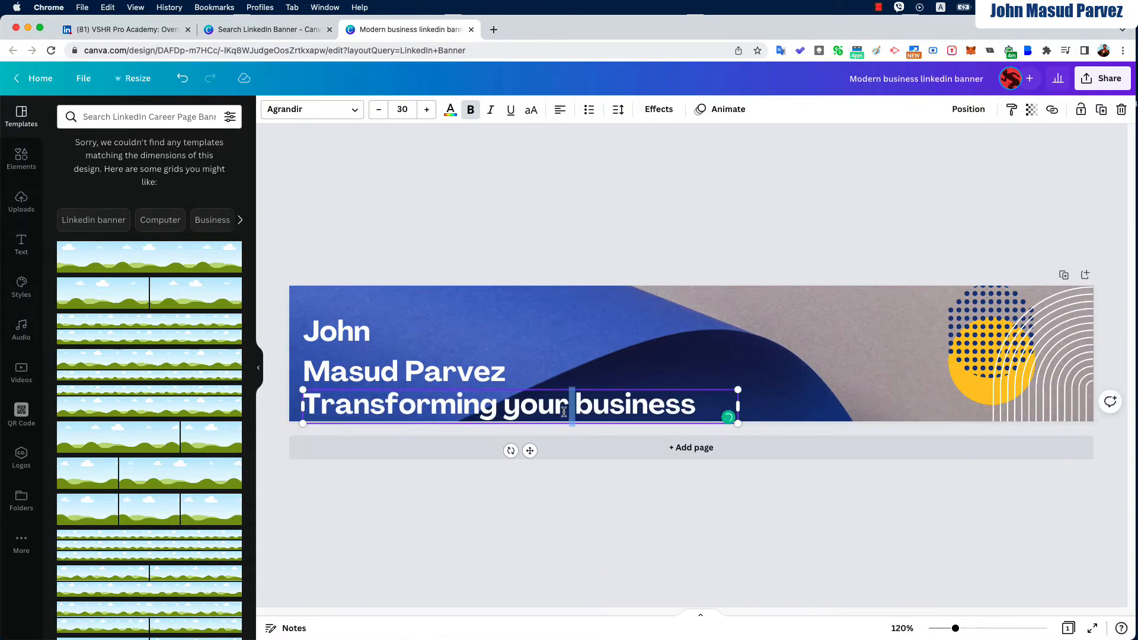
{"action": "double_click", "coordinate": [560, 409]}
{"action": "left_click", "coordinate": [402, 109]}
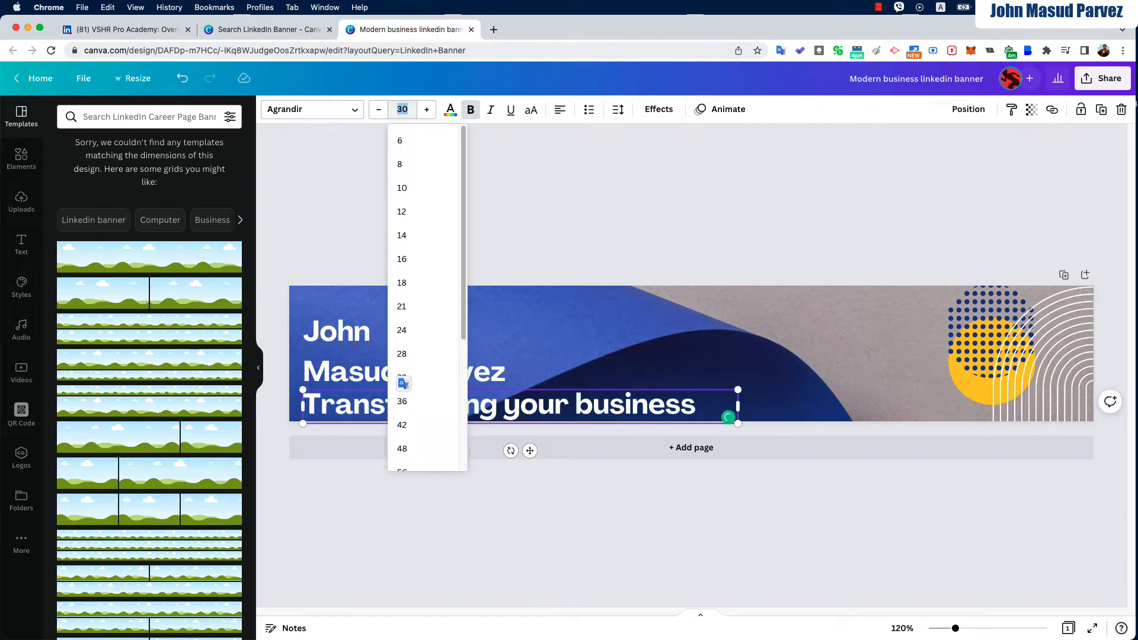
{"action": "type", "text": "15"}
{"action": "key", "text": "Return"}
{"action": "left_click", "coordinate": [348, 358]}
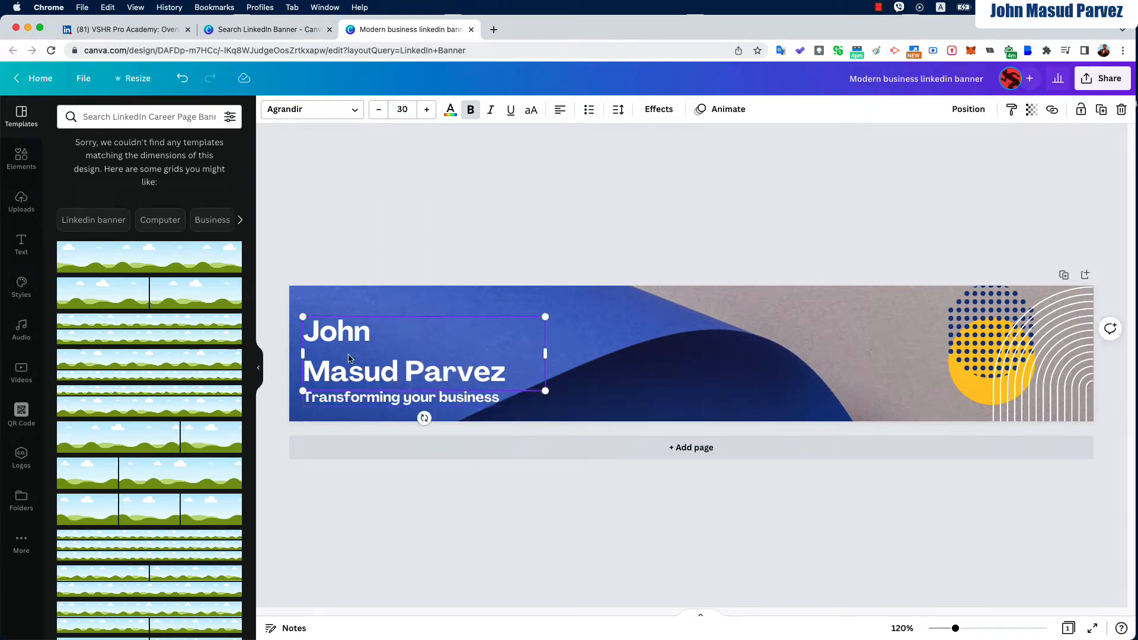
{"action": "left_click", "coordinate": [354, 257]}
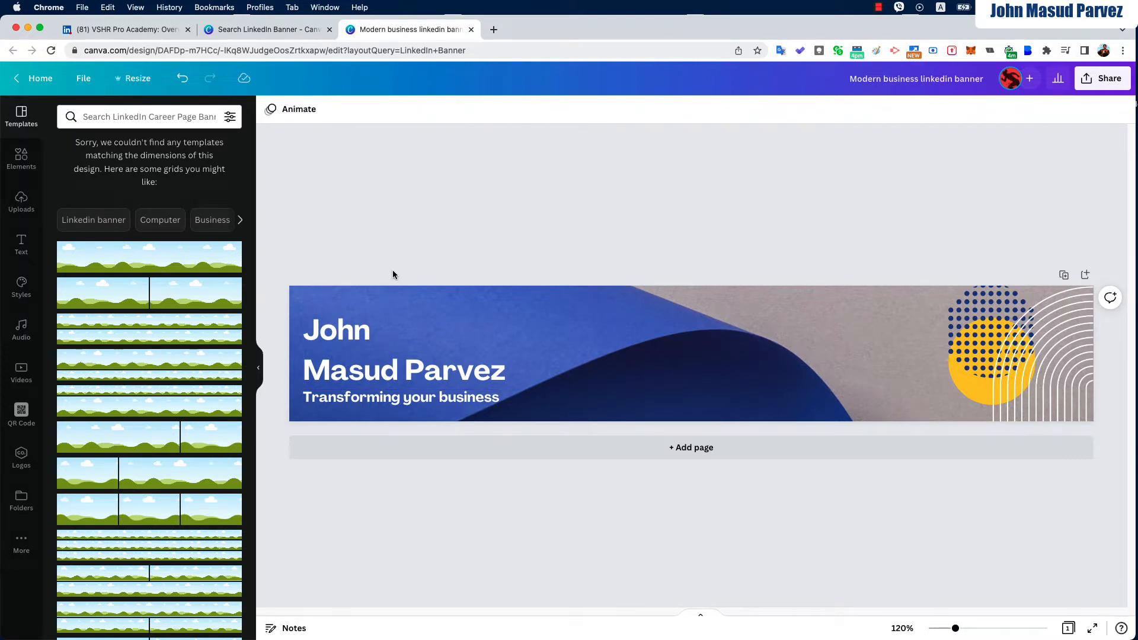
Download the banner as a PNG from the Share menu, then return to the editor
{"action": "left_click", "coordinate": [1102, 83]}
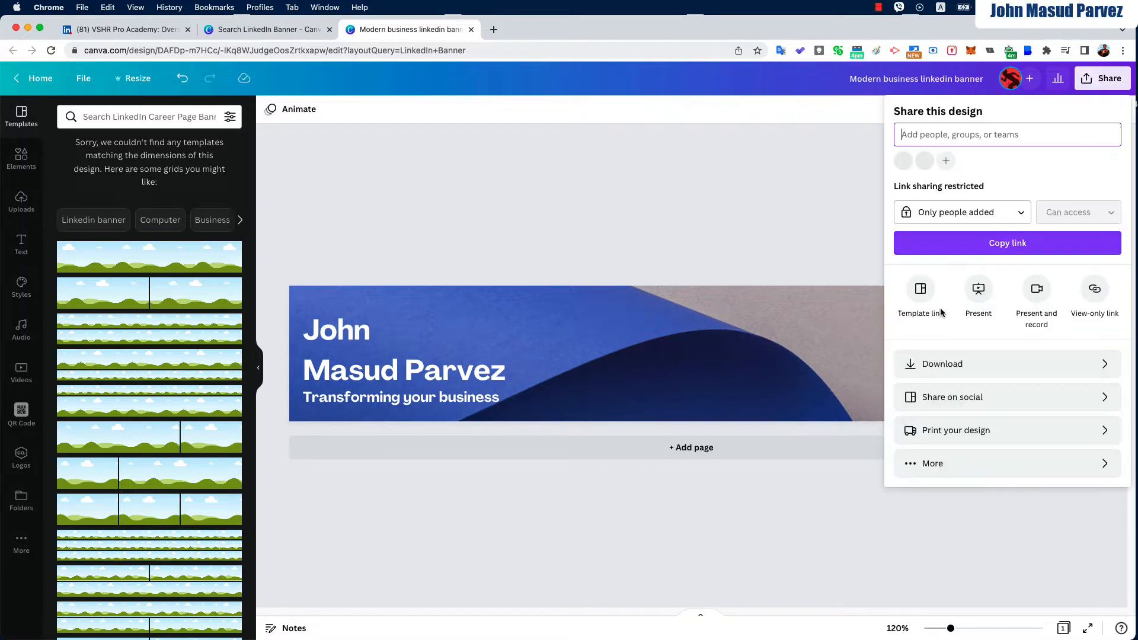
{"action": "left_click", "coordinate": [1022, 364]}
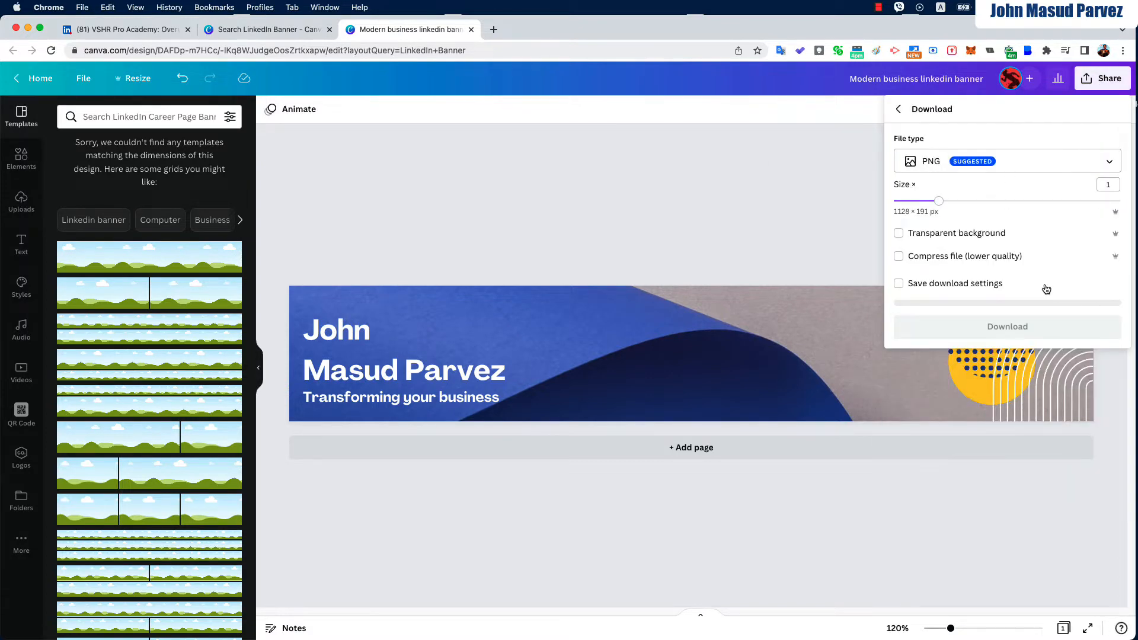
{"action": "left_click", "coordinate": [1002, 328]}
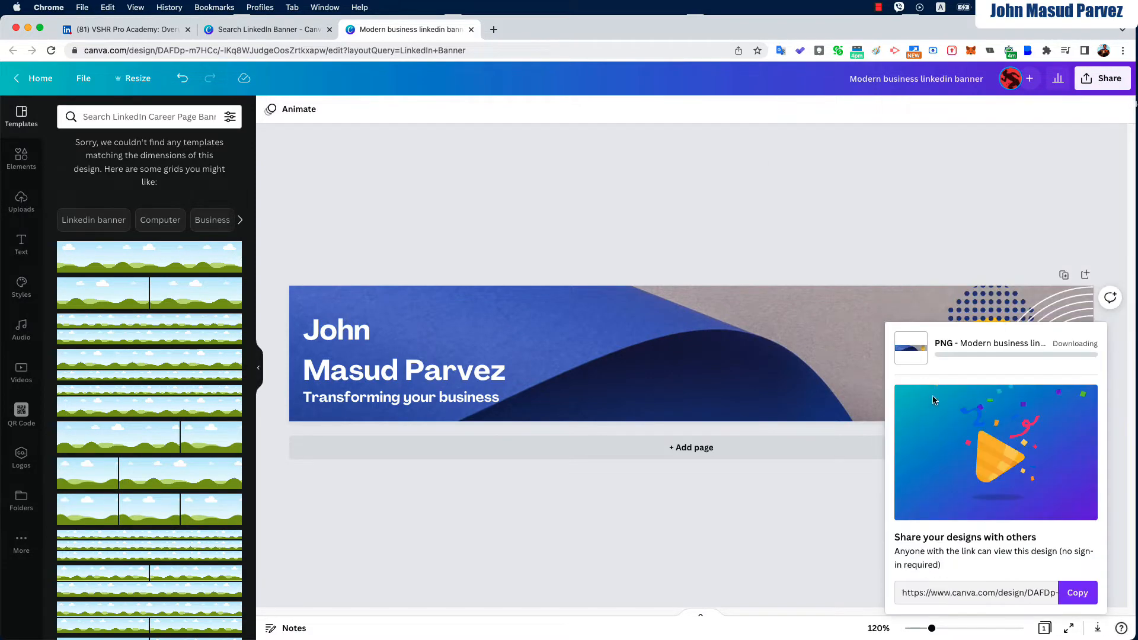
{"action": "left_click", "coordinate": [137, 31]}
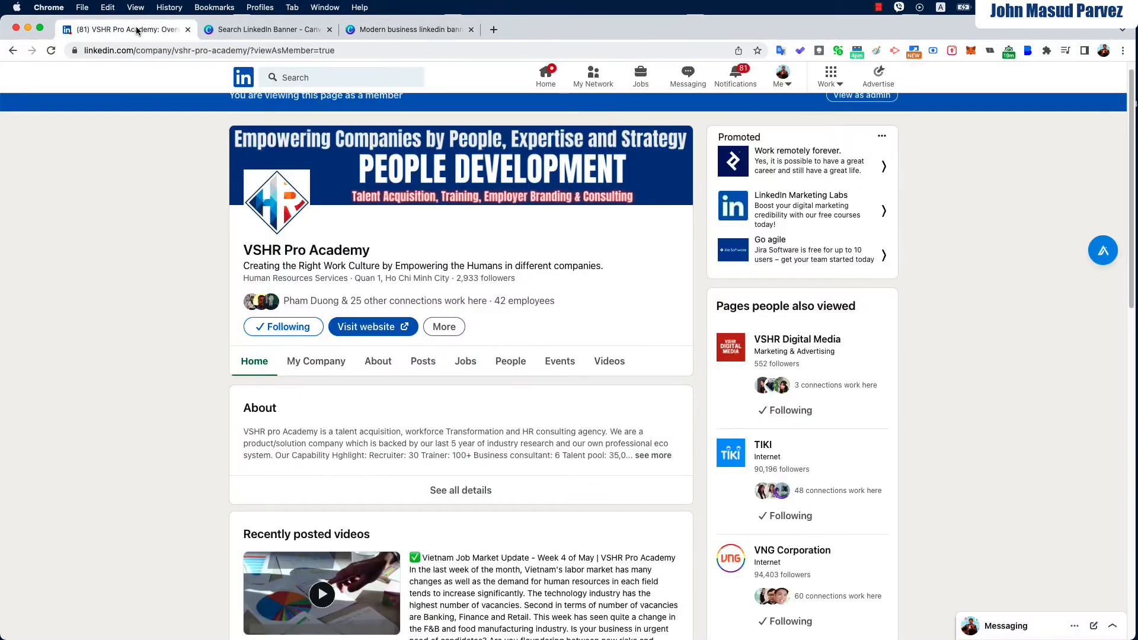
{"action": "left_click", "coordinate": [380, 27]}
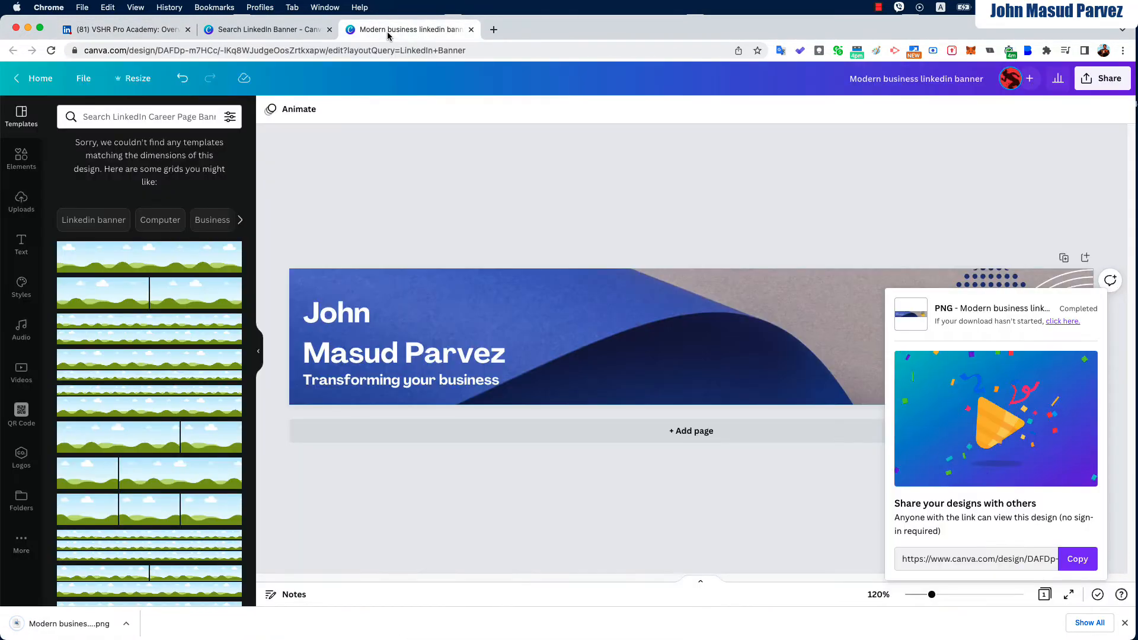
Replace the template search with 'Log', open the Logos results and browse them
{"action": "left_click", "coordinate": [269, 35]}
{"action": "left_click", "coordinate": [636, 83]}
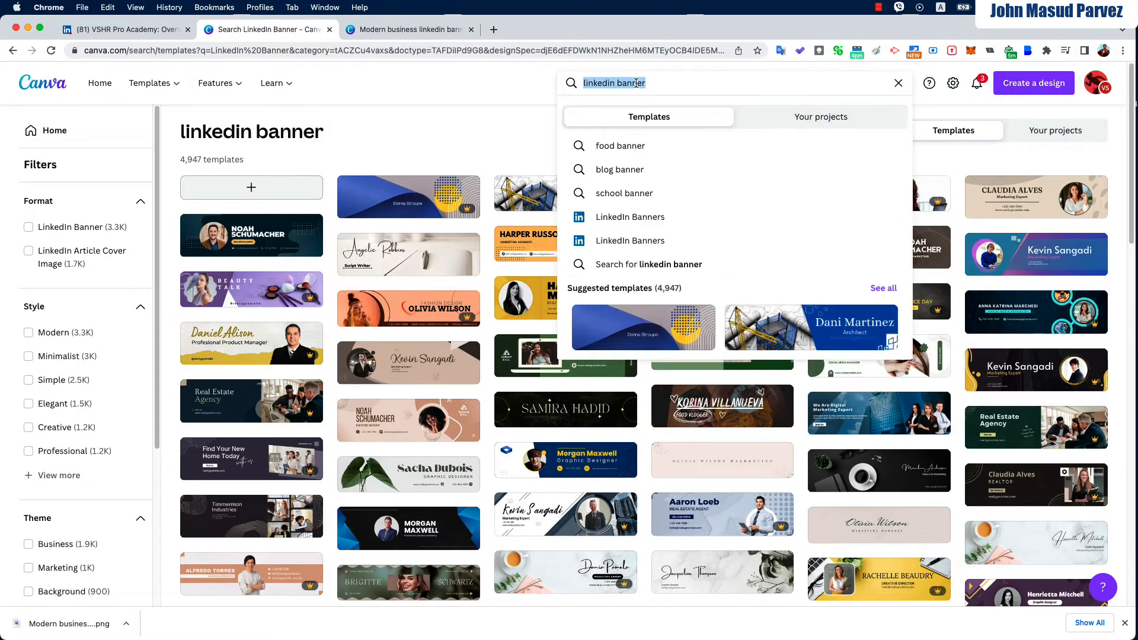
{"action": "key", "text": "BackSpace"}
{"action": "type", "text": "Logo"}
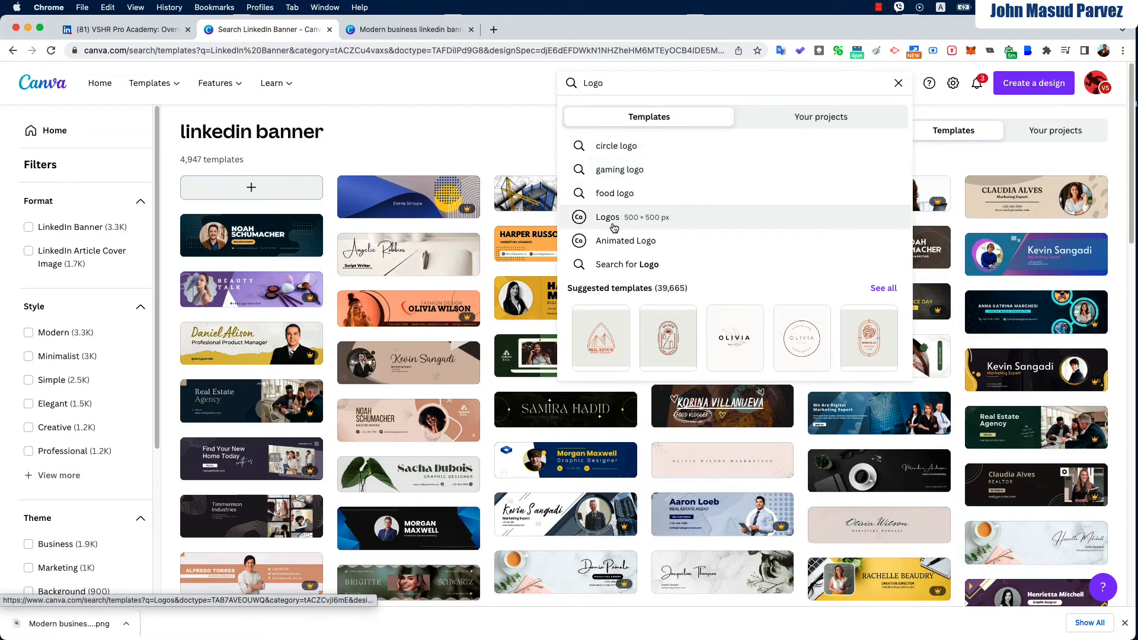
{"action": "left_click", "coordinate": [610, 217]}
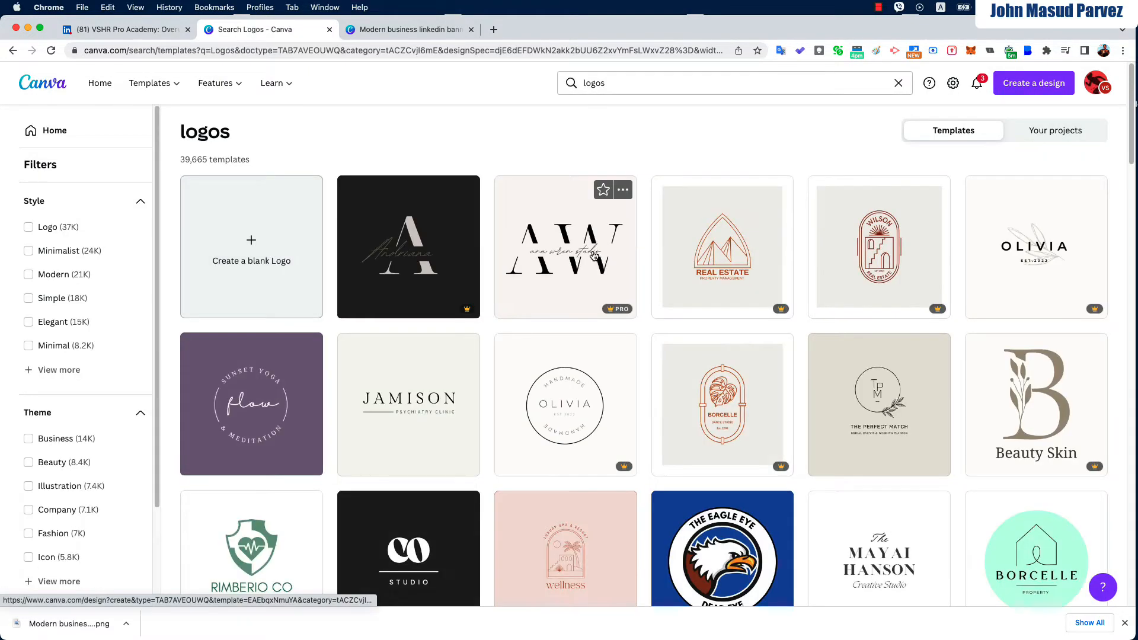
{"action": "scroll", "coordinate": [581, 271], "scroll_direction": "down", "scroll_amount": 3}
{"action": "scroll", "coordinate": [581, 271], "scroll_direction": "down", "scroll_amount": 3}
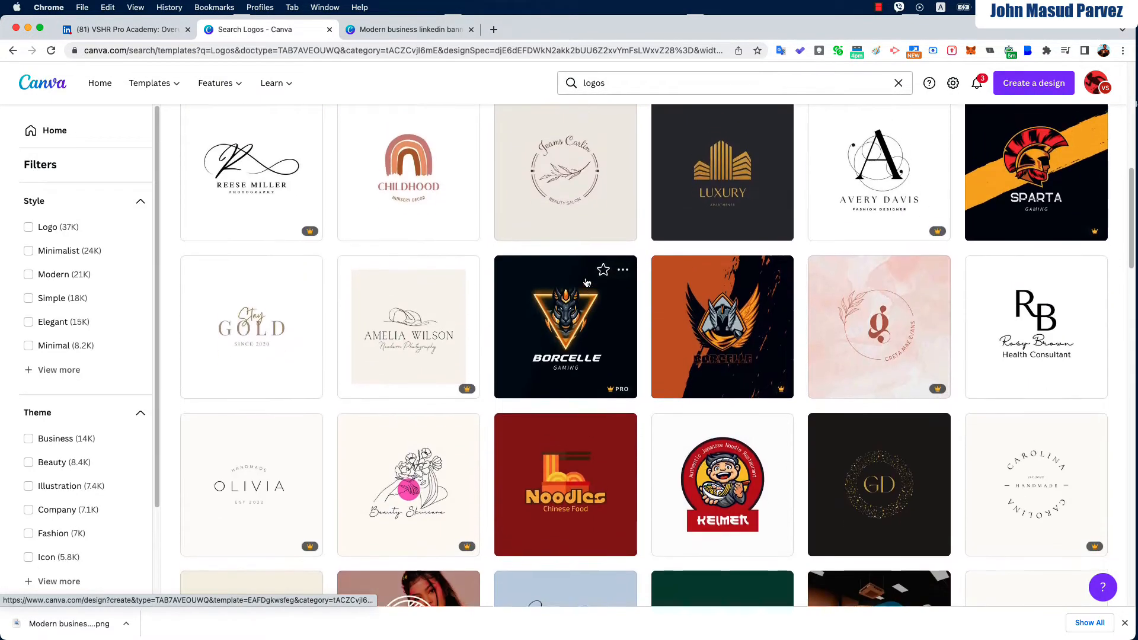
{"action": "scroll", "coordinate": [587, 283], "scroll_direction": "up", "scroll_amount": 4}
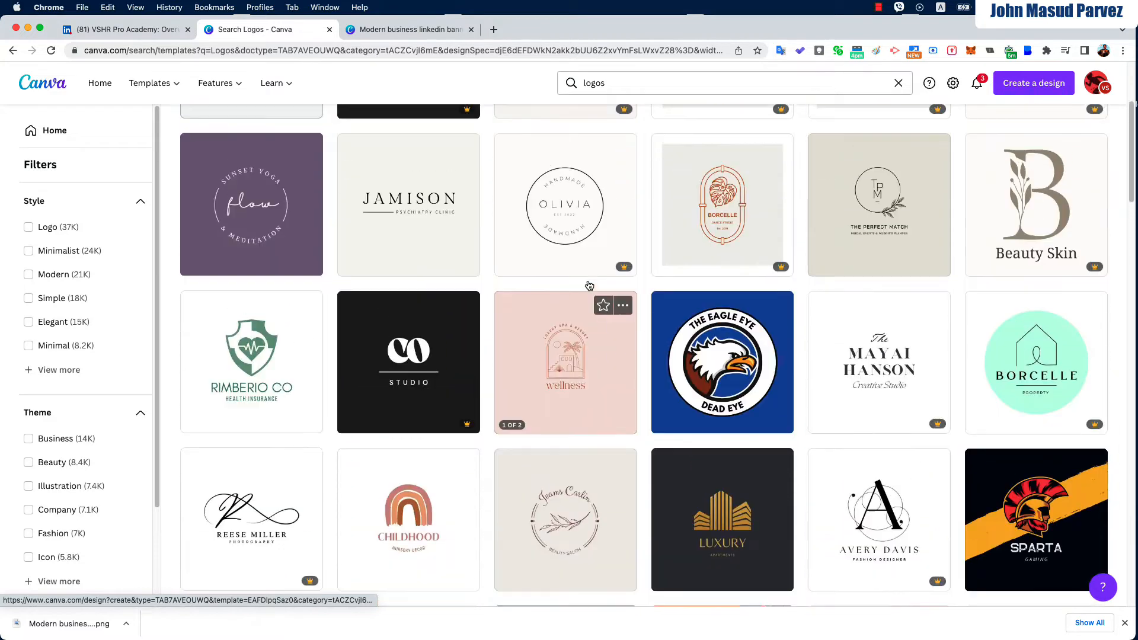
{"action": "scroll", "coordinate": [586, 283], "scroll_direction": "up", "scroll_amount": 3}
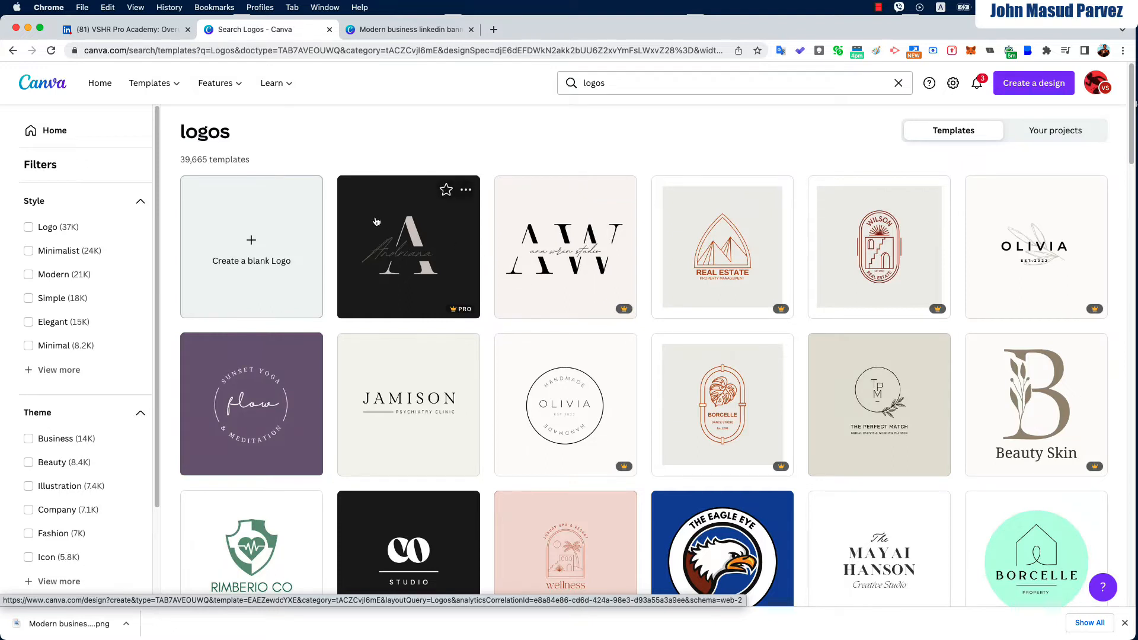
Back on LinkedIn, start creating a new Company Page from the Work menu
{"action": "left_click", "coordinate": [141, 34]}
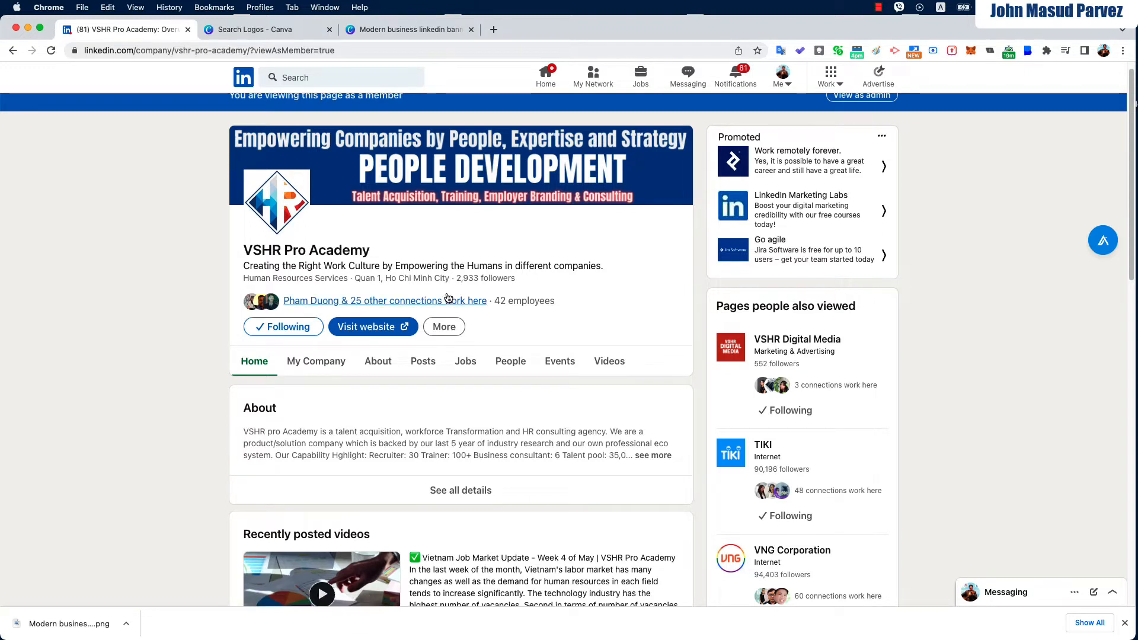
{"action": "scroll", "coordinate": [499, 309], "scroll_direction": "up", "scroll_amount": 1}
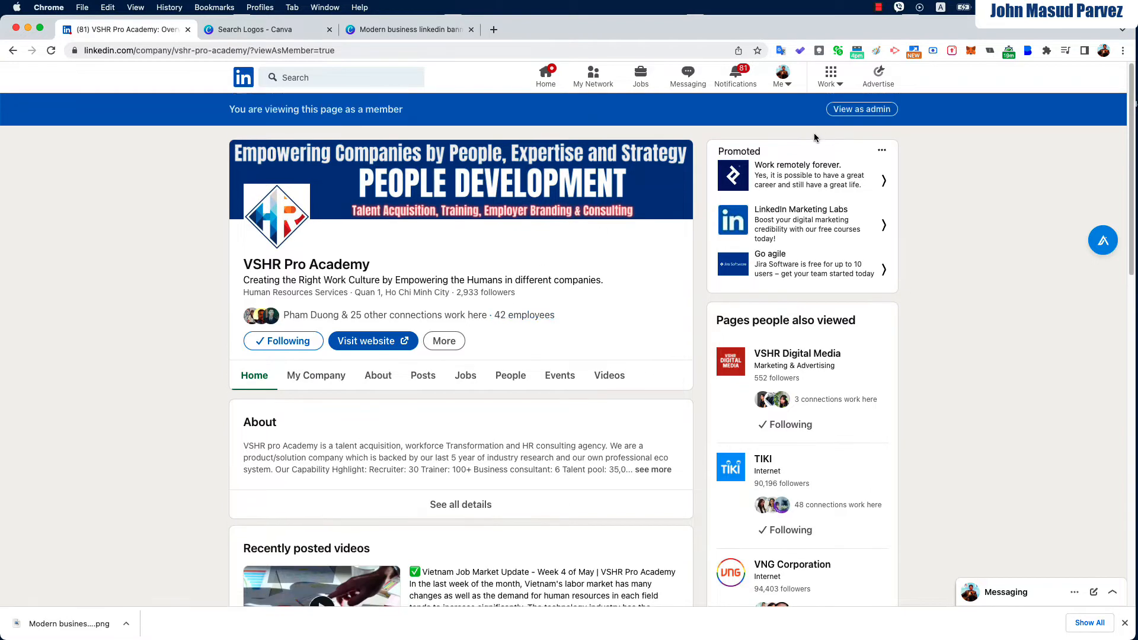
{"action": "left_click", "coordinate": [833, 83]}
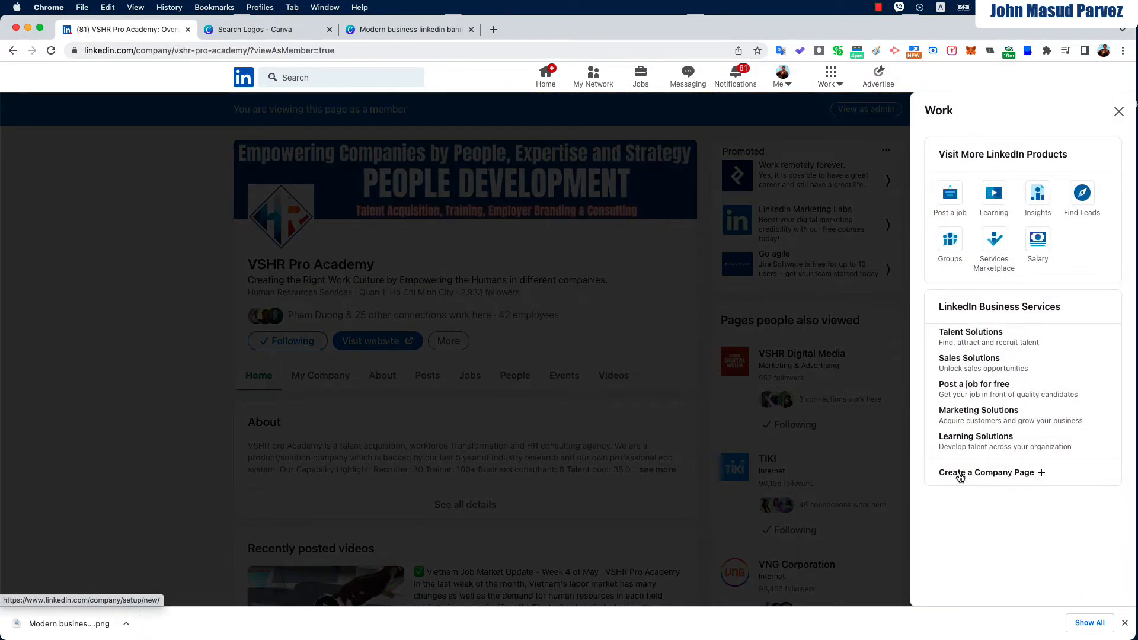
{"action": "left_click", "coordinate": [1002, 474]}
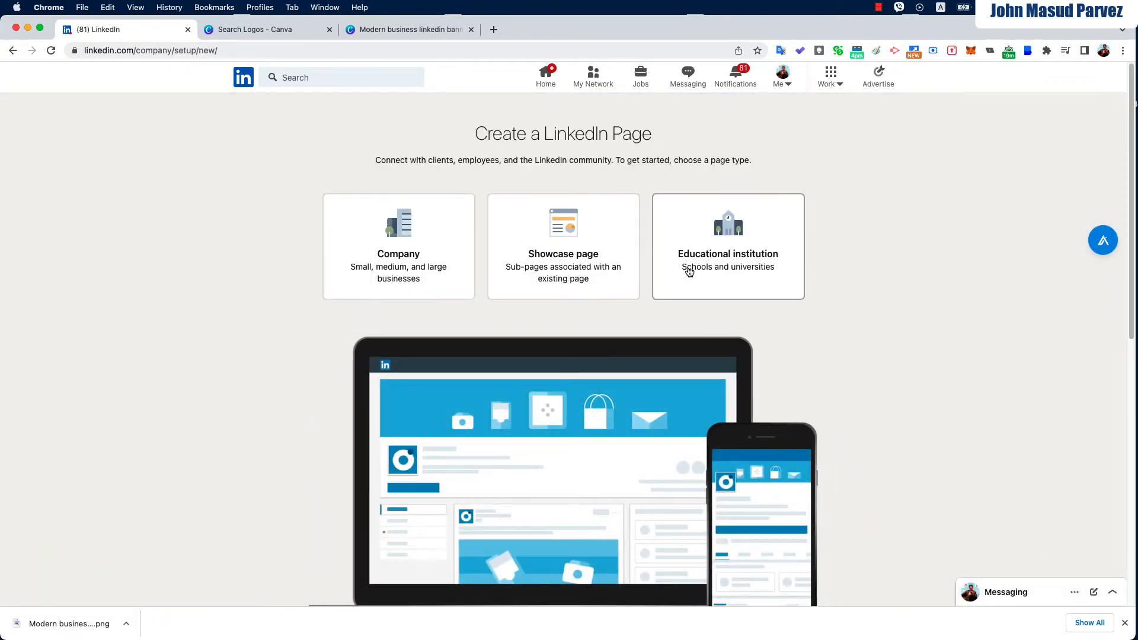
Choose the Company page type and enter the owner's full name as the page name
{"action": "left_click", "coordinate": [420, 271]}
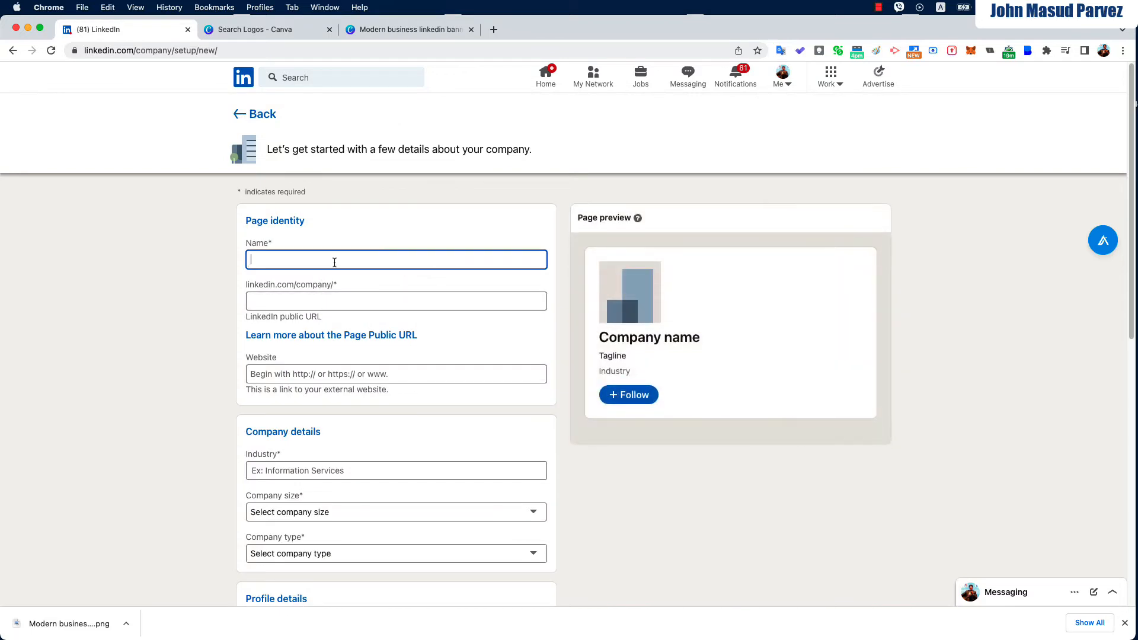
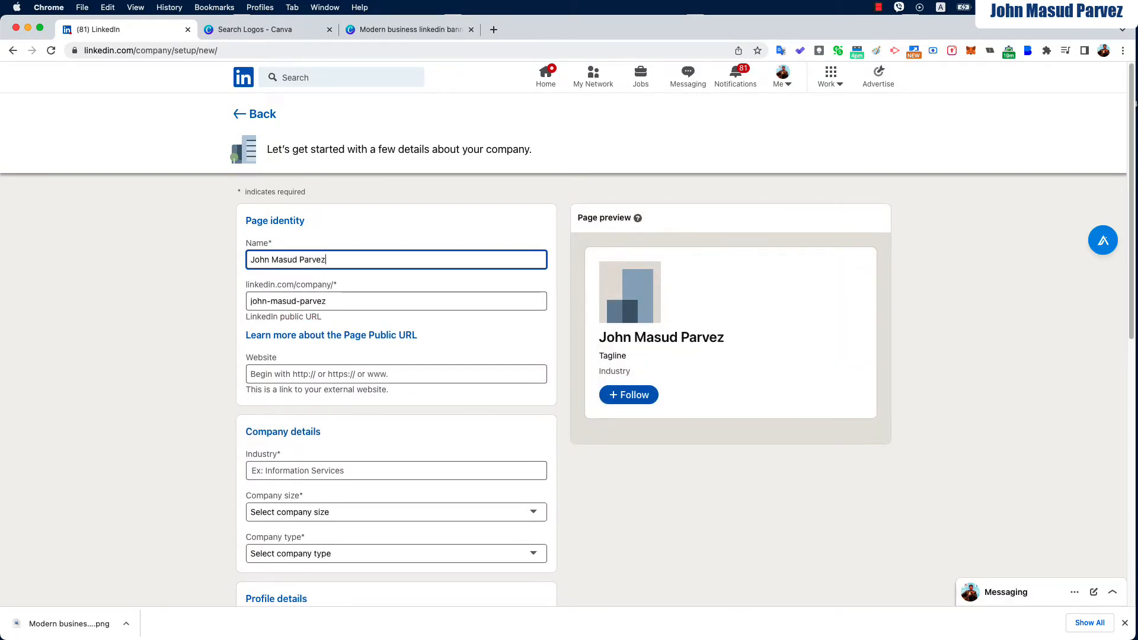
{"action": "left_click", "coordinate": [186, 294]}
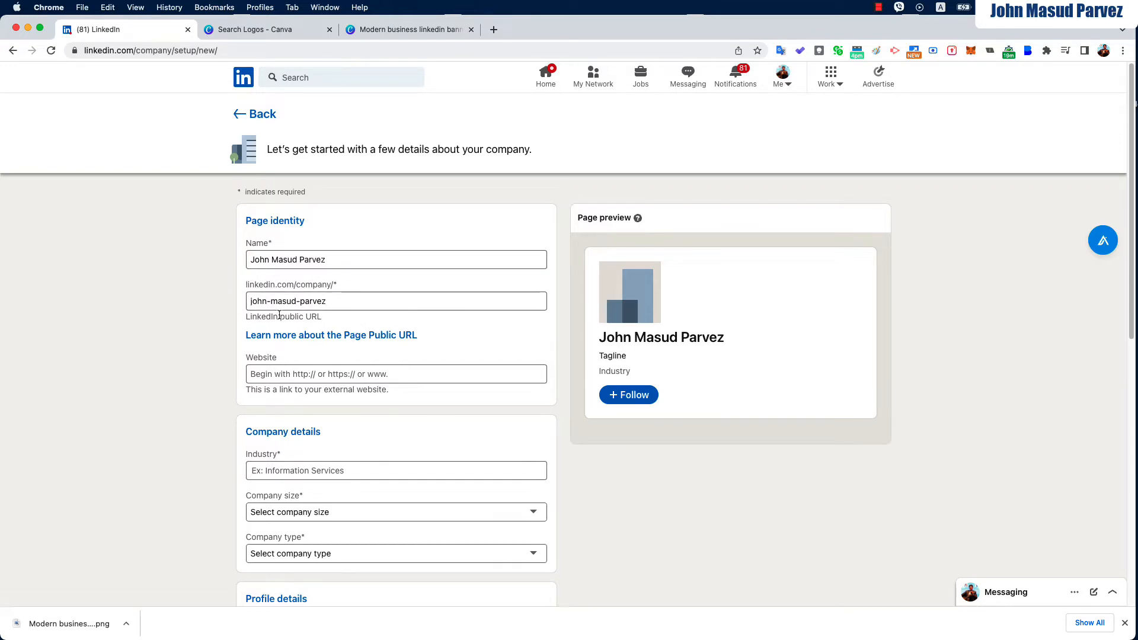
{"action": "scroll", "coordinate": [308, 332], "scroll_direction": "down", "scroll_amount": 1}
Copy the advisory site address from the browser bar and paste it as the Website
{"action": "left_click", "coordinate": [321, 358]}
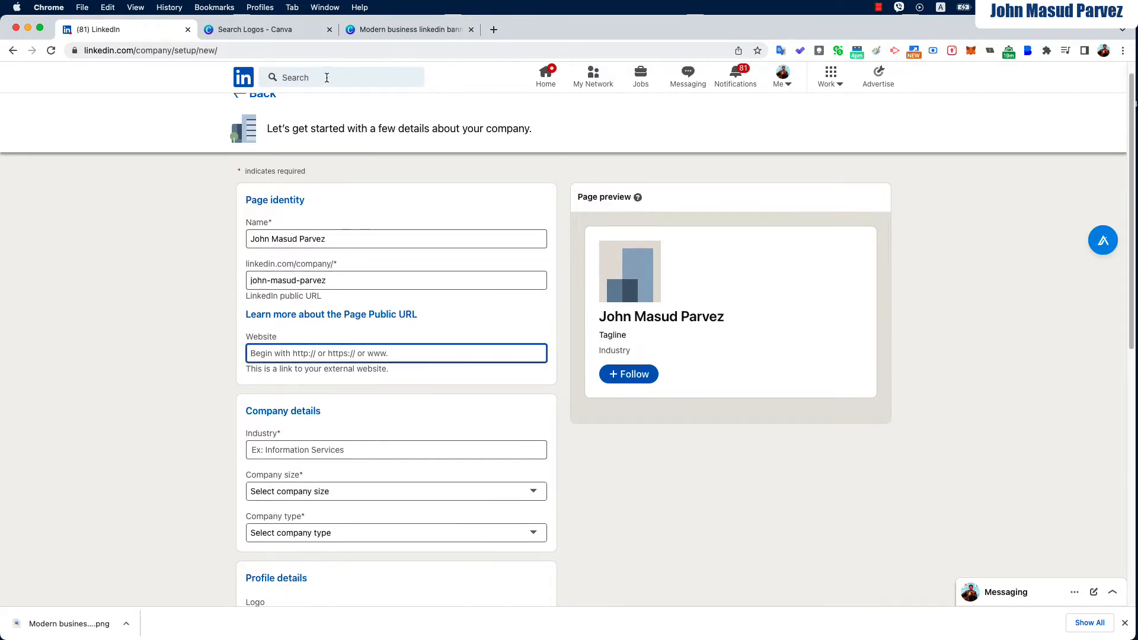
{"action": "left_click", "coordinate": [341, 54]}
{"action": "type", "text": "health-revolution.org/pr"}
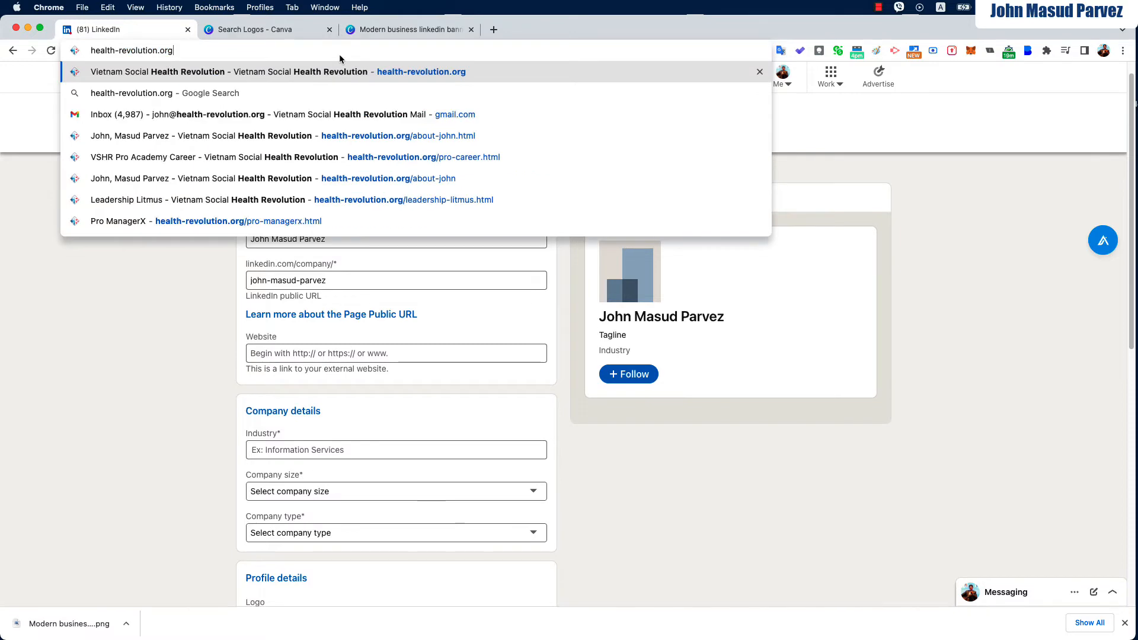
{"action": "key", "text": "BackSpace"}
{"action": "key", "text": "BackSpace"}
{"action": "key", "text": "BackSpace"}
{"action": "type", "text": "about-john"}
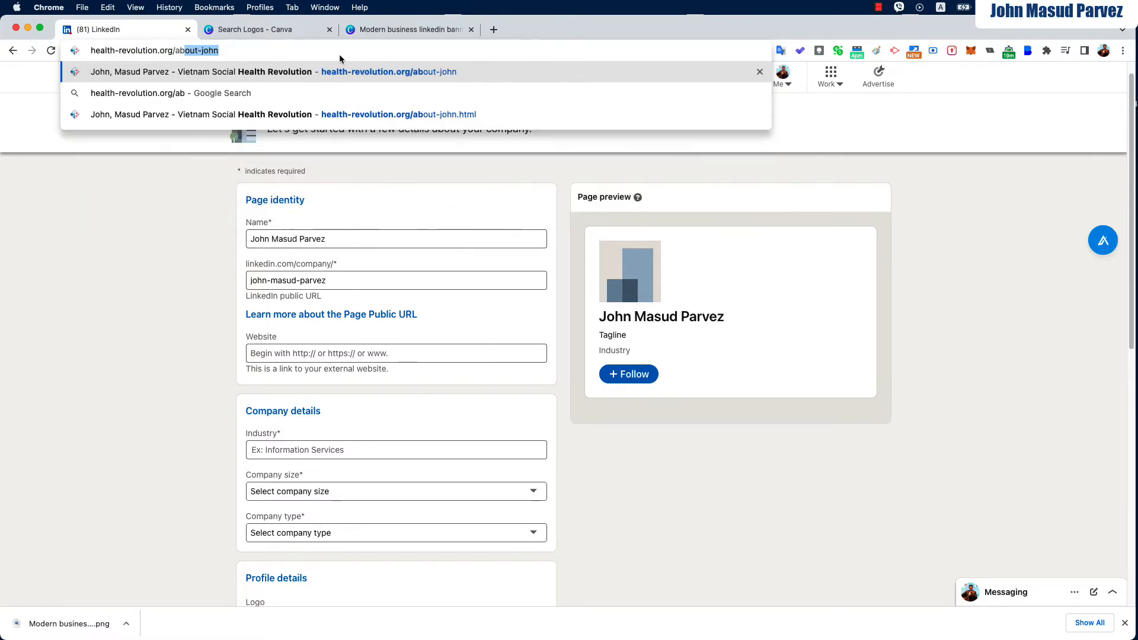
{"action": "key", "text": "super+a"}
{"action": "key", "text": "super+x"}
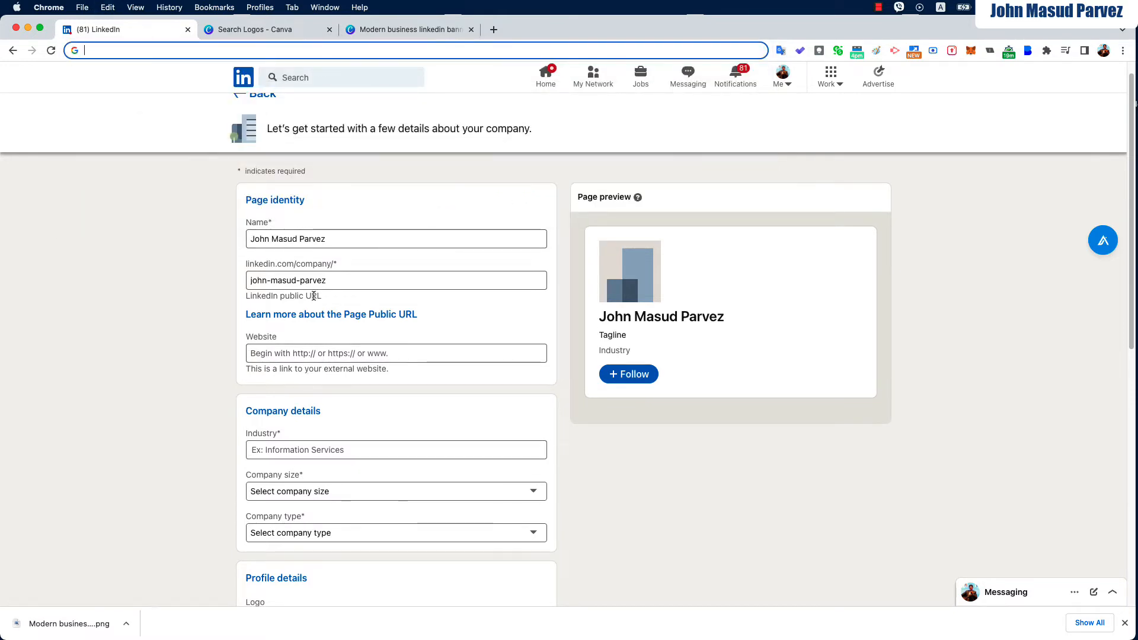
{"action": "key", "text": "super+v"}
{"action": "key", "text": "BackSpace"}
{"action": "key", "text": "BackSpace"}
{"action": "key", "text": "BackSpace"}
{"action": "key", "text": "BackSpace"}
{"action": "key", "text": "BackSpace"}
{"action": "key", "text": "BackSpace"}
{"action": "key", "text": "BackSpace"}
{"action": "key", "text": "BackSpace"}
{"action": "key", "text": "BackSpace"}
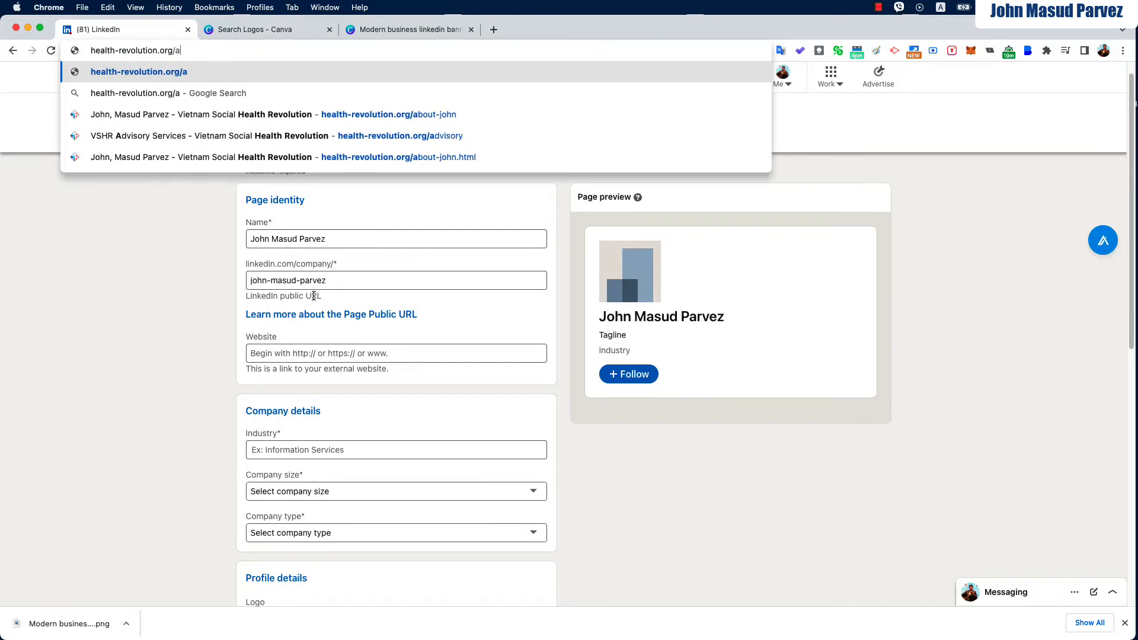
{"action": "type", "text": "d"}
{"action": "key", "text": "super+a"}
{"action": "key", "text": "super+x"}
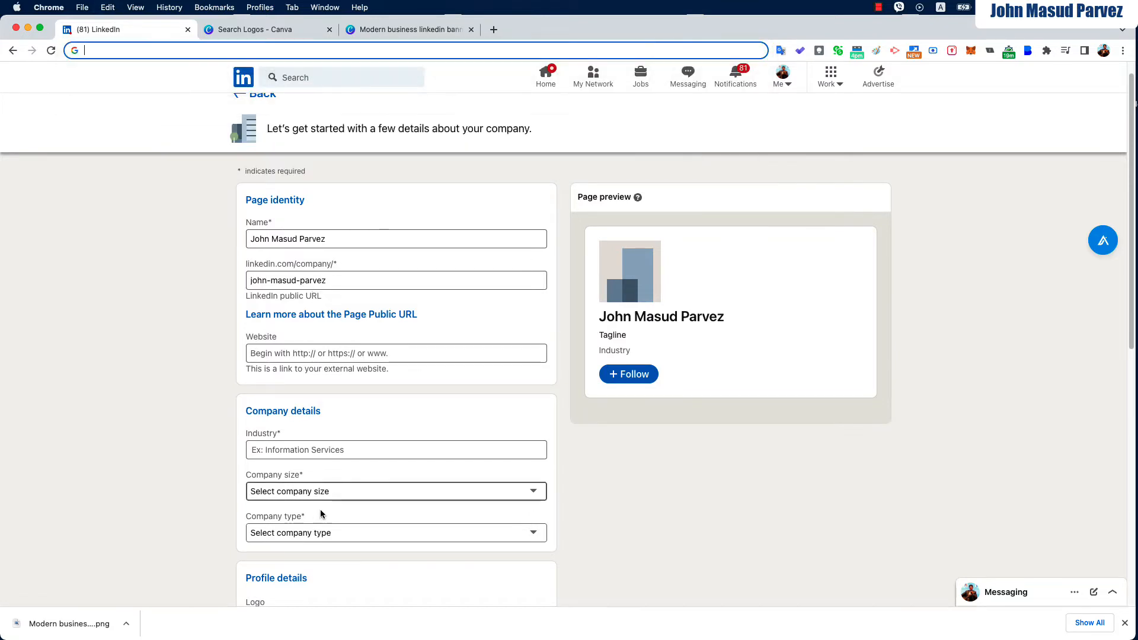
{"action": "left_click", "coordinate": [320, 353]}
{"action": "key", "text": "super+v"}
Set industry to Business Consulting and Services, size 2–10 employees, and type Public company
{"action": "scroll", "coordinate": [223, 396], "scroll_direction": "down", "scroll_amount": 2}
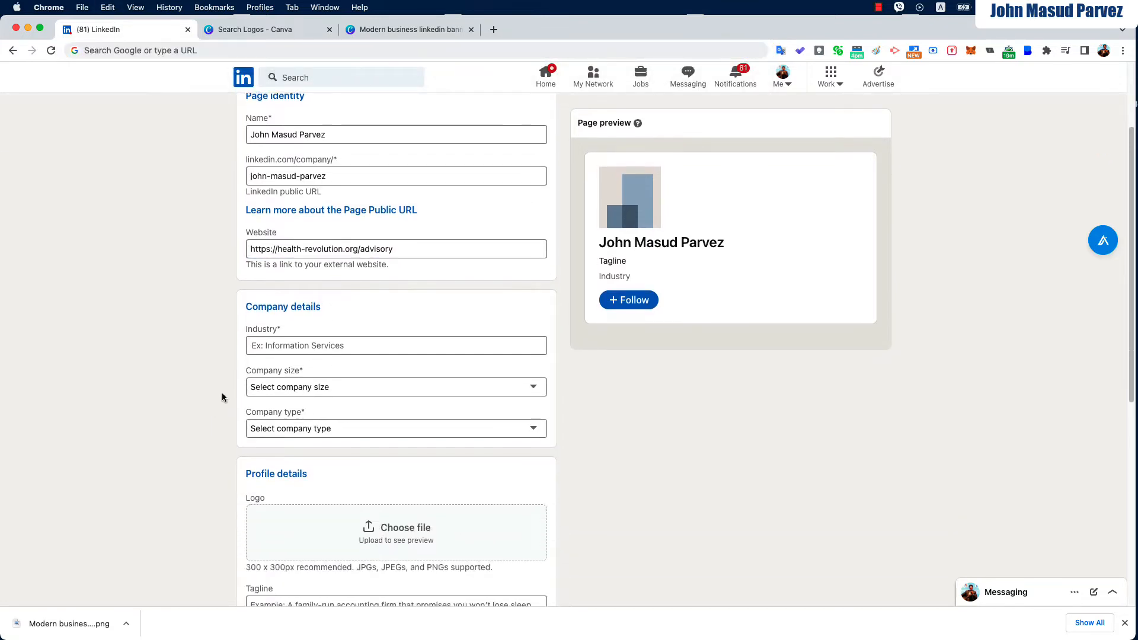
{"action": "left_click", "coordinate": [321, 353]}
{"action": "type", "text": "Consulting"}
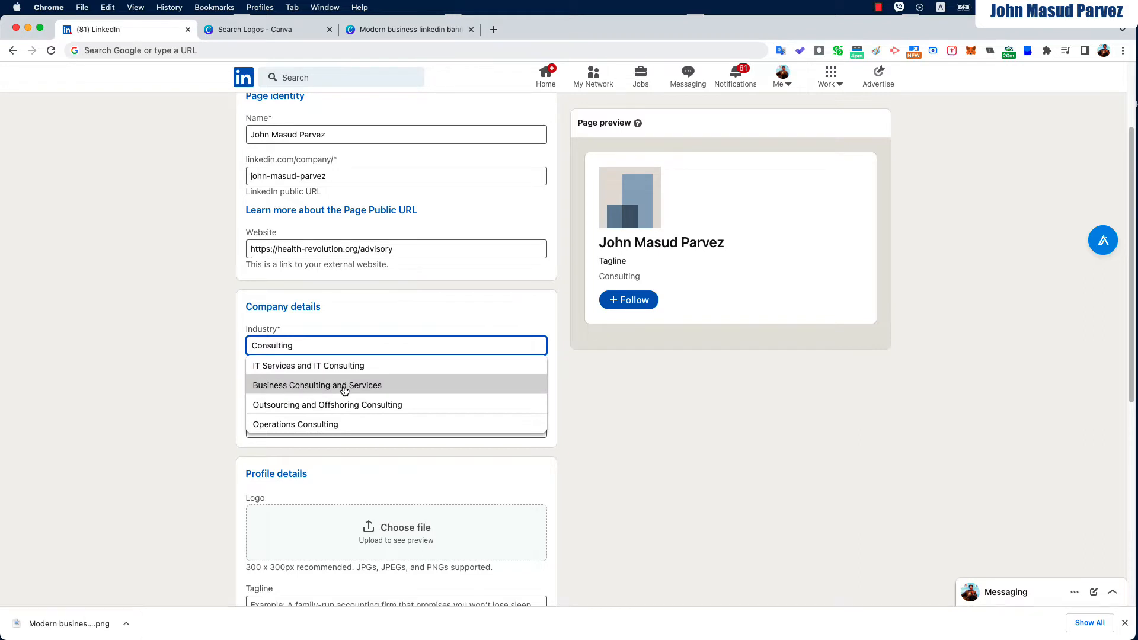
{"action": "left_click", "coordinate": [342, 385]}
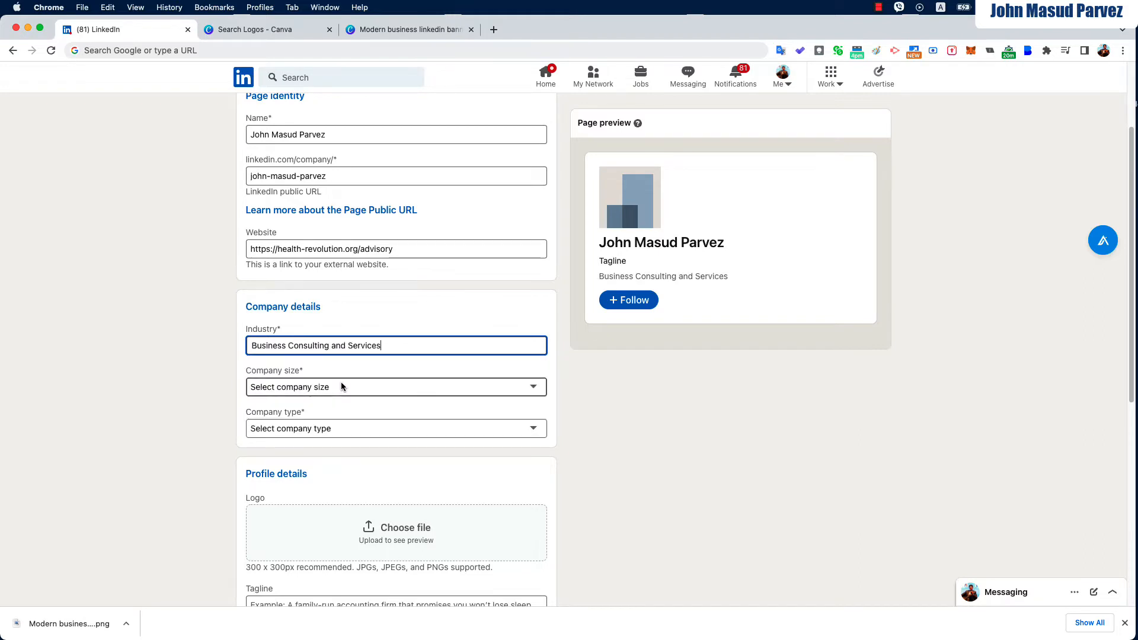
{"action": "scroll", "coordinate": [211, 413], "scroll_direction": "down", "scroll_amount": 2}
{"action": "left_click", "coordinate": [342, 287]}
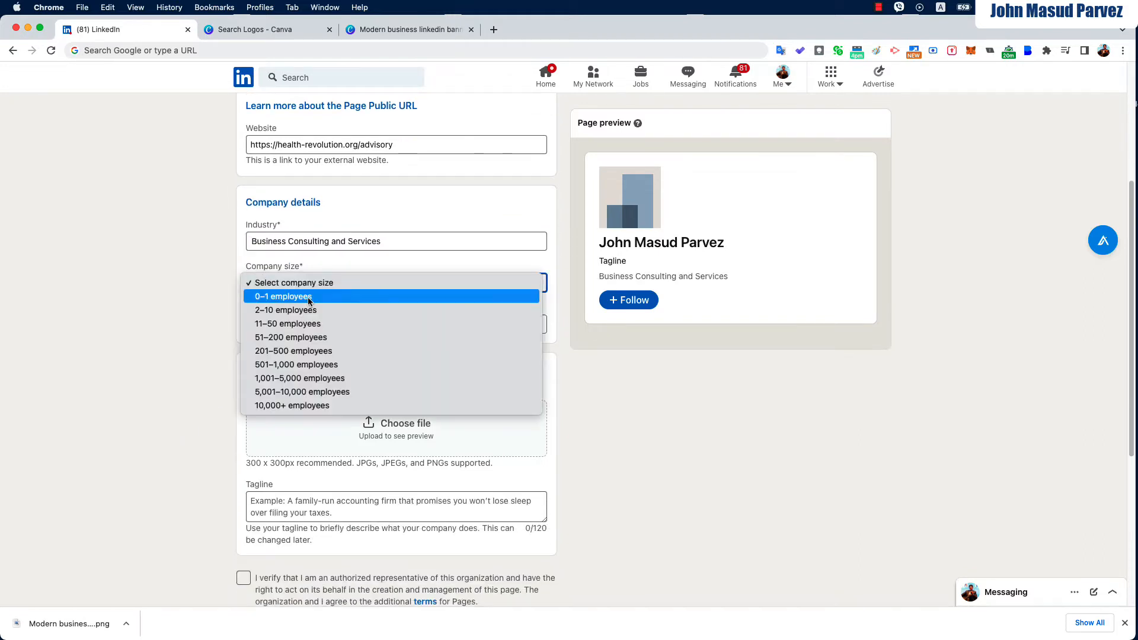
{"action": "left_click", "coordinate": [308, 305]}
{"action": "left_click", "coordinate": [167, 355]}
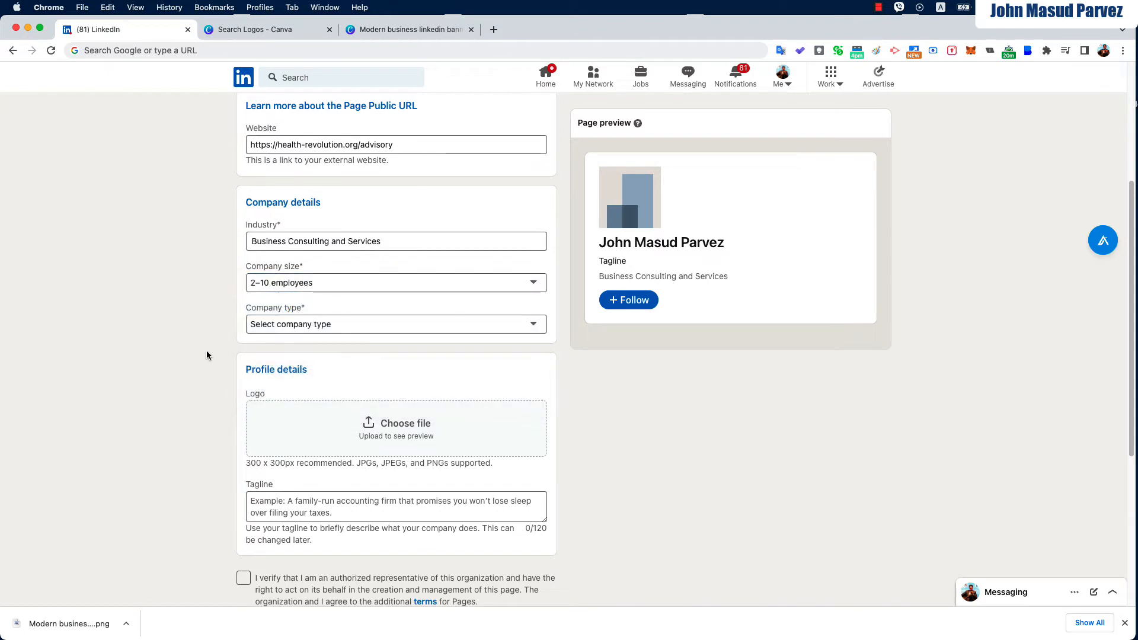
{"action": "left_click", "coordinate": [333, 329]}
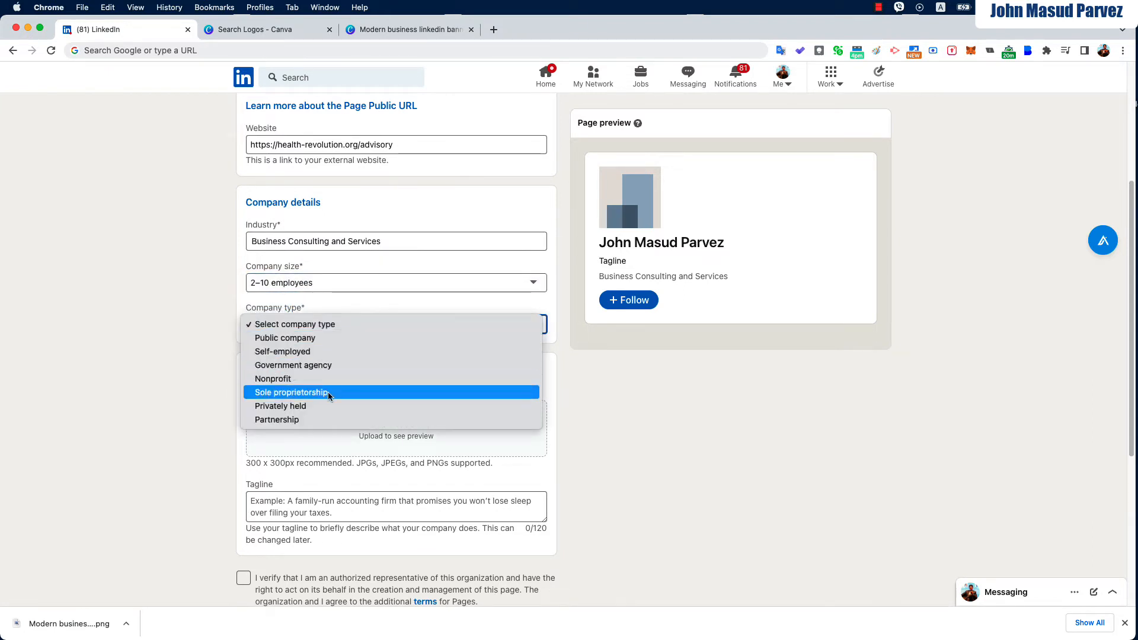
{"action": "left_click", "coordinate": [321, 339]}
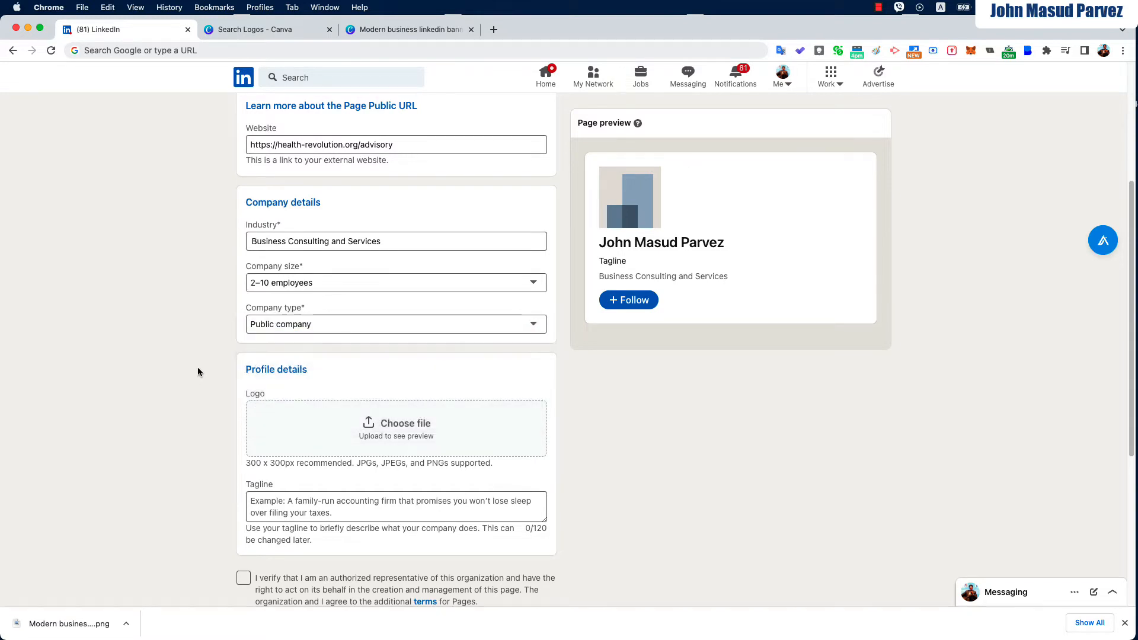
{"action": "scroll", "coordinate": [201, 368], "scroll_direction": "down", "scroll_amount": 3}
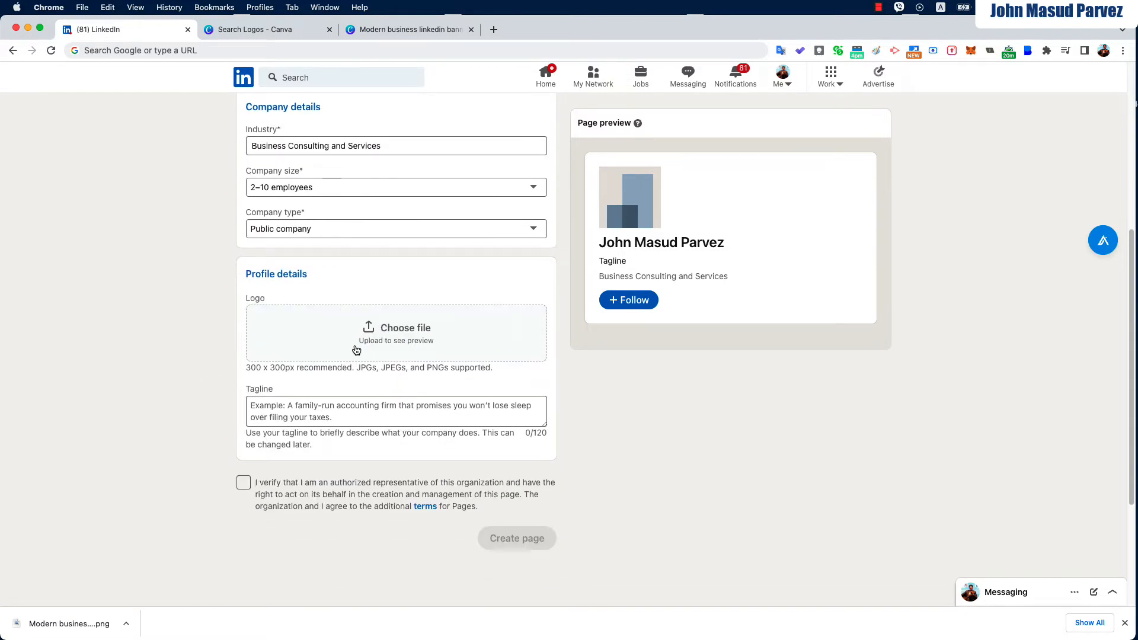
Upload the logo JPEG and enter the tagline 'Transforming your business for bigger success'
{"action": "left_click", "coordinate": [398, 327]}
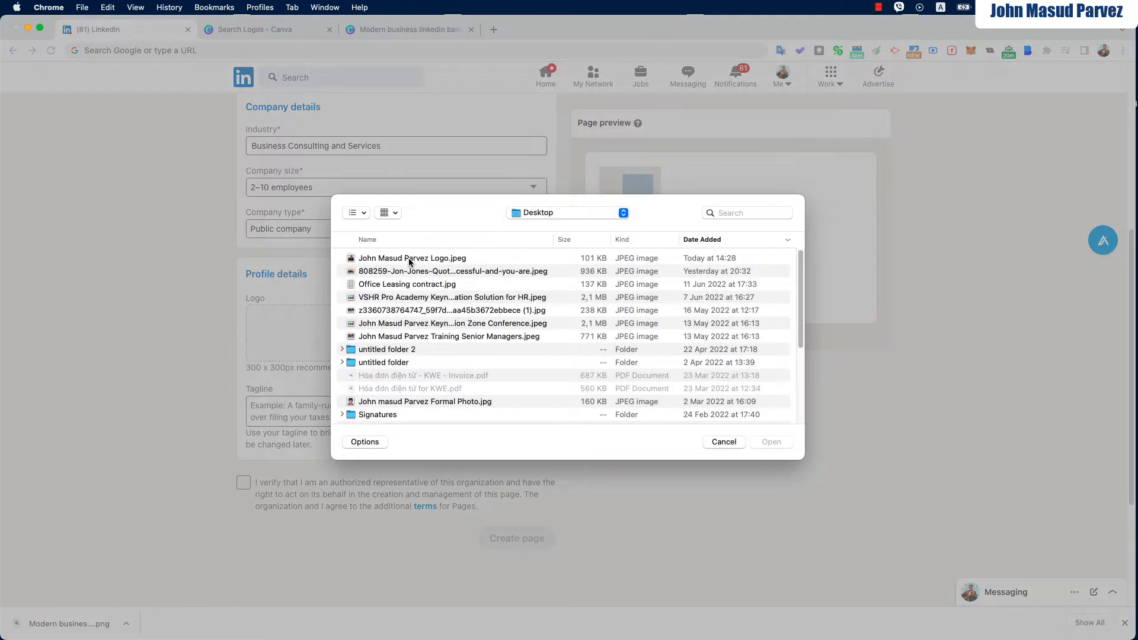
{"action": "double_click", "coordinate": [408, 258]}
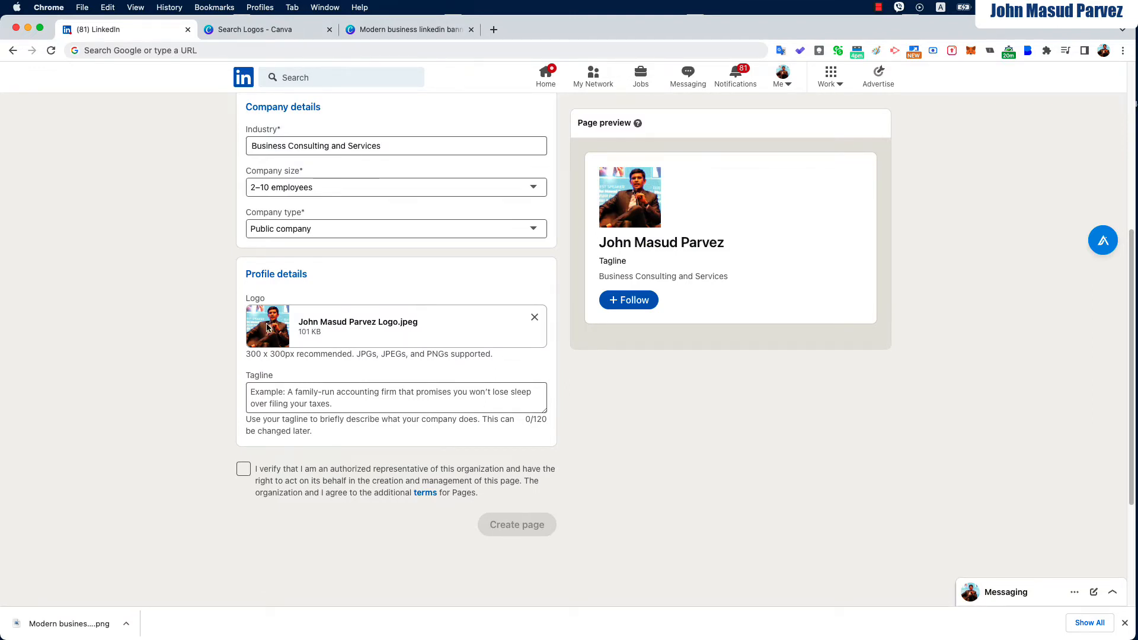
{"action": "left_click", "coordinate": [270, 400]}
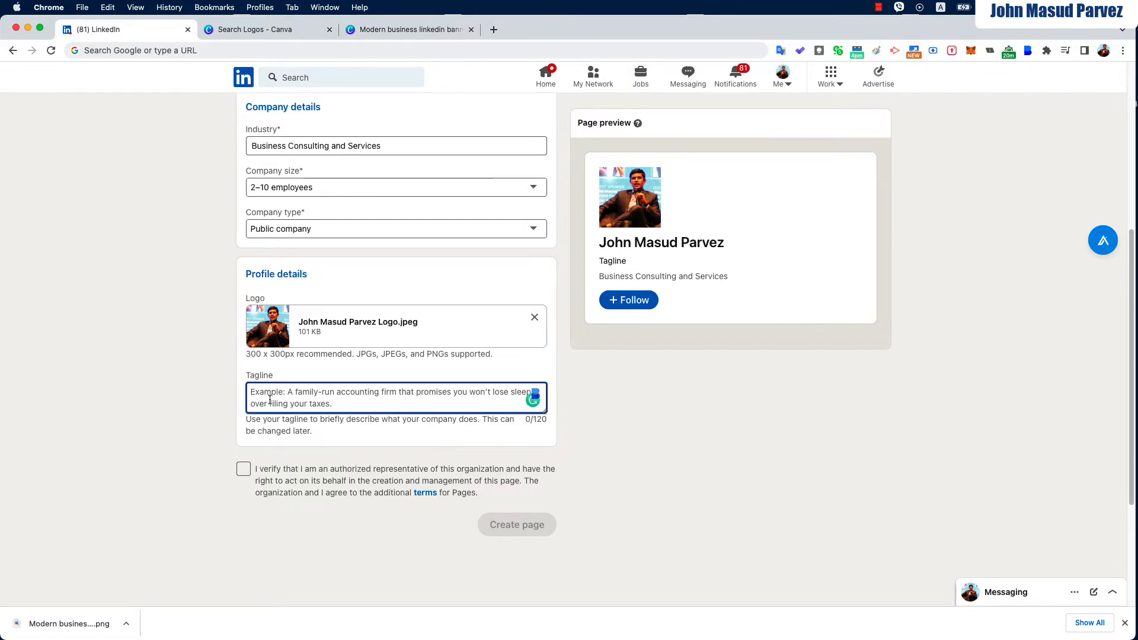
{"action": "type", "text": "Transforming you"}
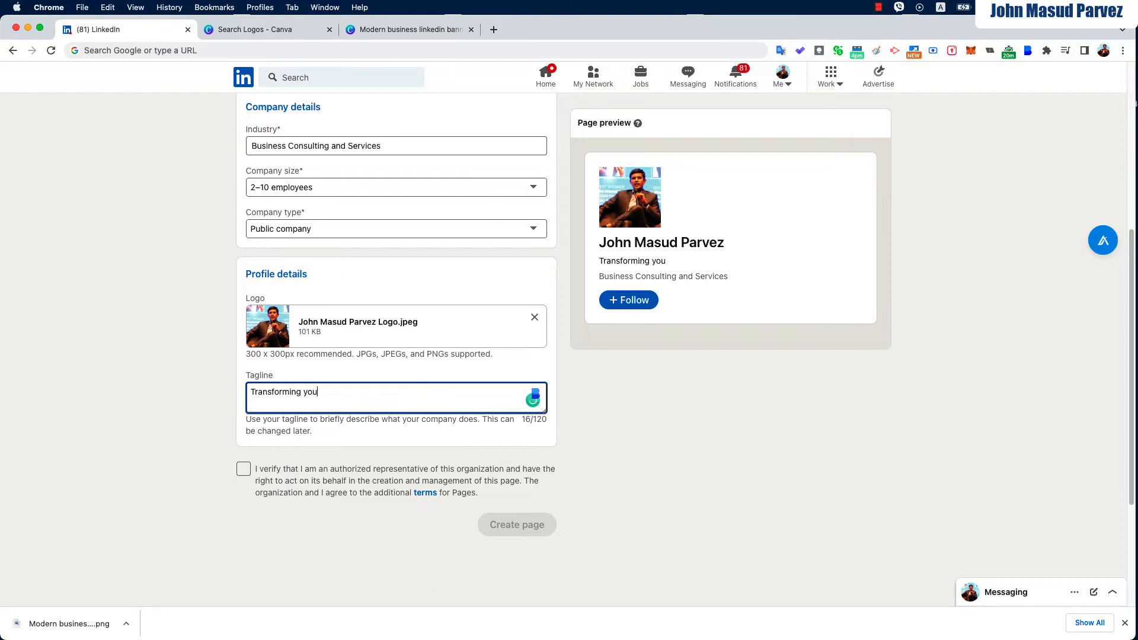
{"action": "type", "text": "r business for"}
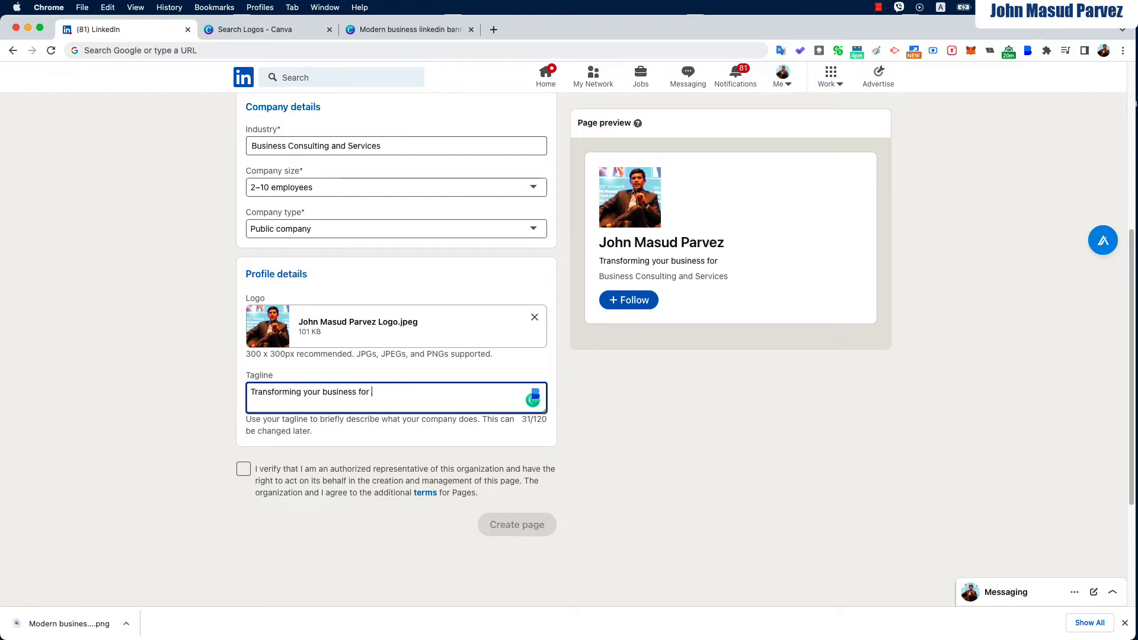
{"action": "type", "text": " b"}
{"action": "key", "text": "BackSpace"}
{"action": "type", "text": "bigger success"}
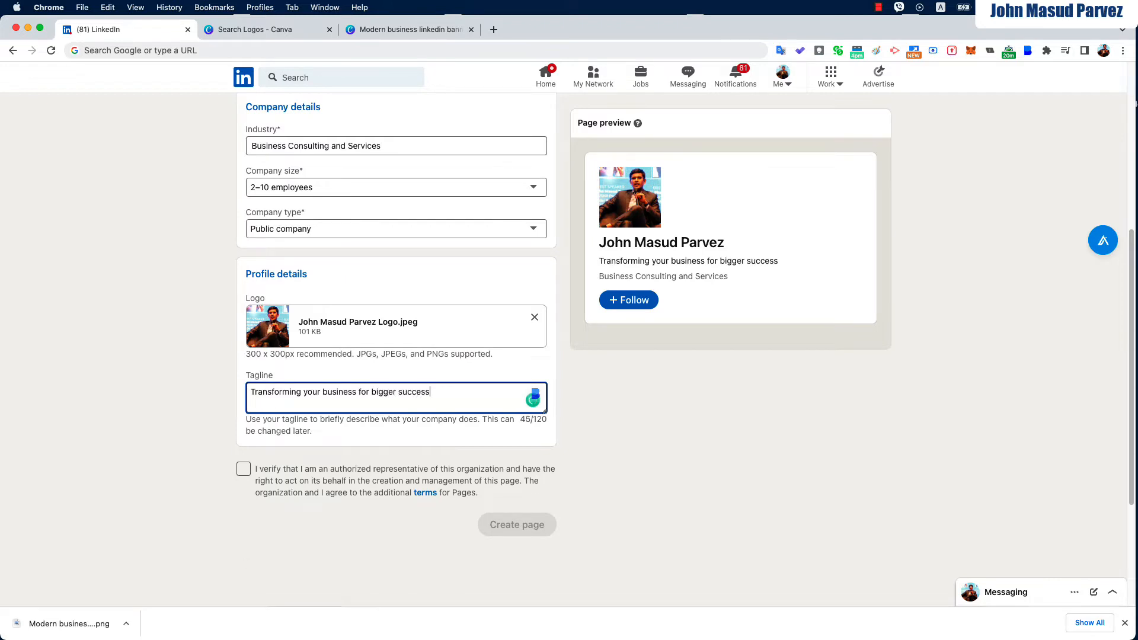
Tick the checkbox confirming you are an authorized page representative
{"action": "left_click", "coordinate": [243, 469]}
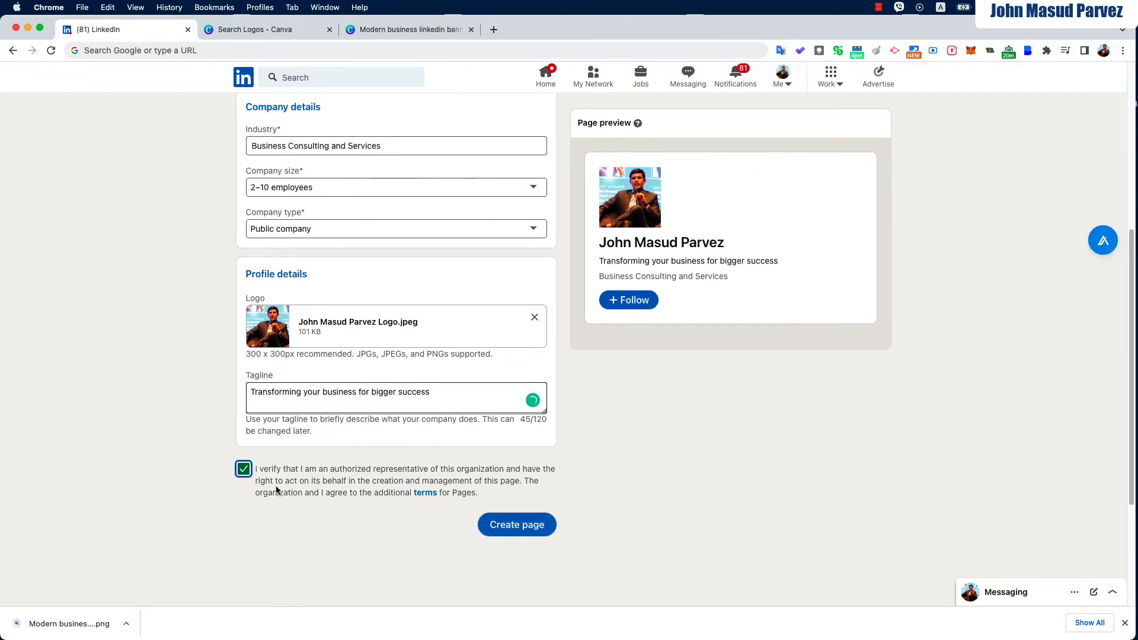
{"action": "scroll", "coordinate": [451, 421], "scroll_direction": "up", "scroll_amount": 5}
{"action": "scroll", "coordinate": [425, 414], "scroll_direction": "up", "scroll_amount": 2}
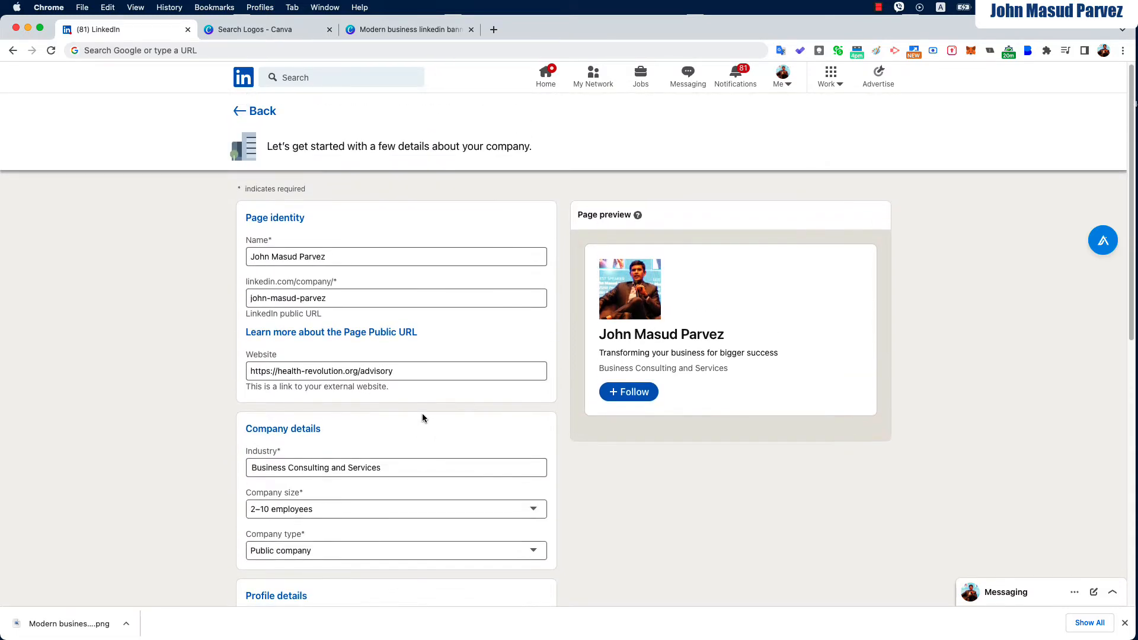
{"action": "scroll", "coordinate": [431, 414], "scroll_direction": "down", "scroll_amount": 4}
{"action": "scroll", "coordinate": [500, 476], "scroll_direction": "down", "scroll_amount": 4}
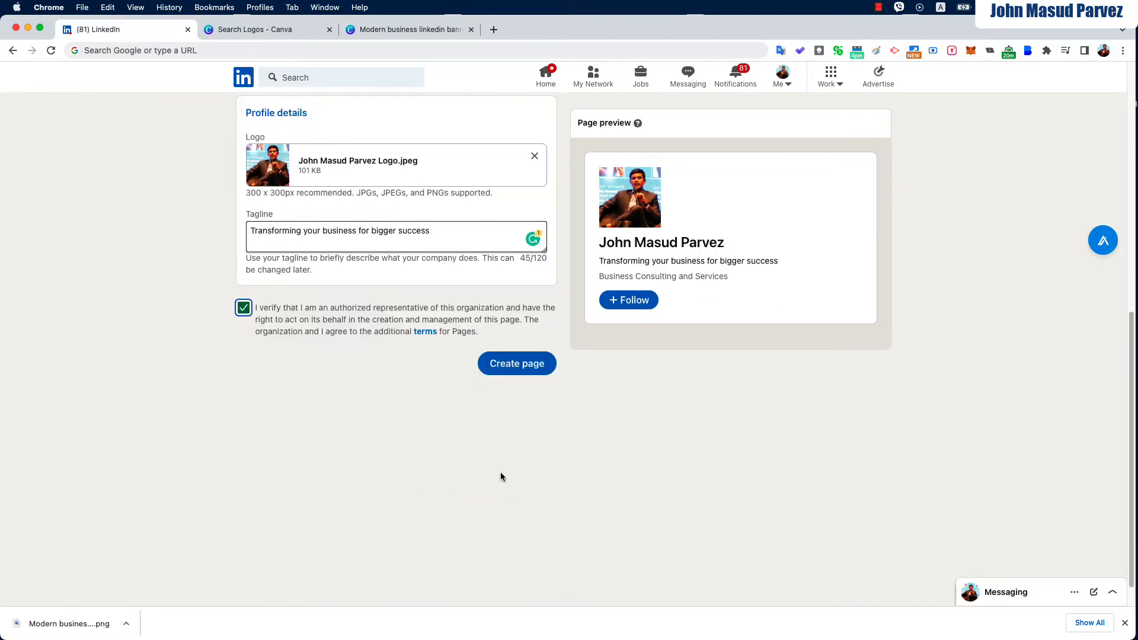
Create the page and look over its admin home with logo, tagline and 0 followers
{"action": "left_click", "coordinate": [509, 365]}
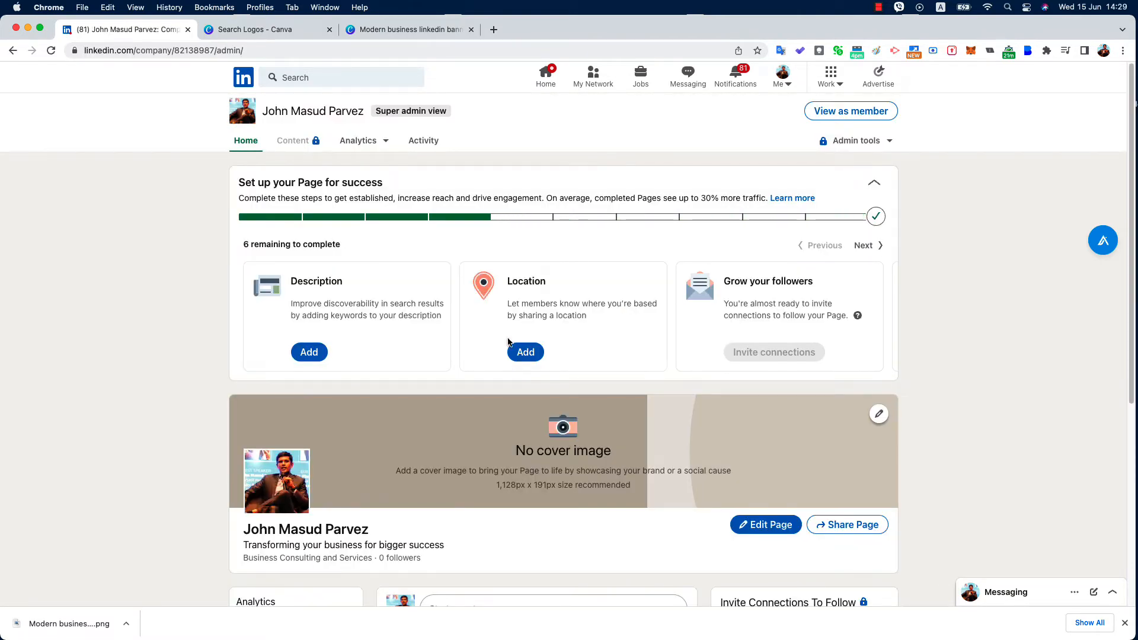
{"action": "scroll", "coordinate": [362, 367], "scroll_direction": "down", "scroll_amount": 3}
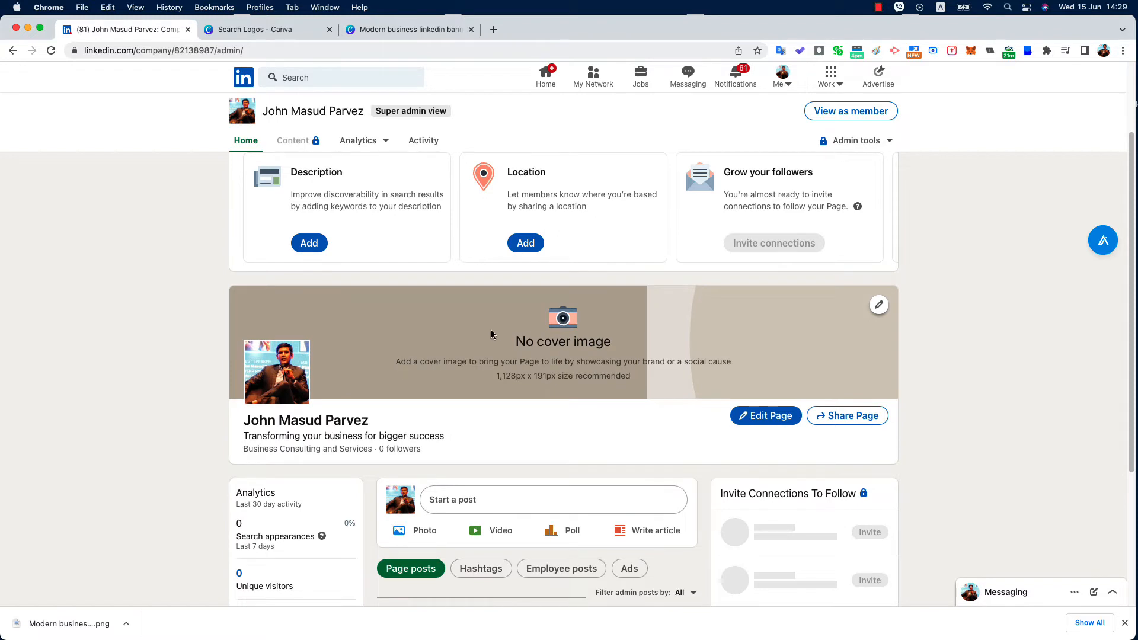
{"action": "scroll", "coordinate": [491, 329], "scroll_direction": "up", "scroll_amount": 3}
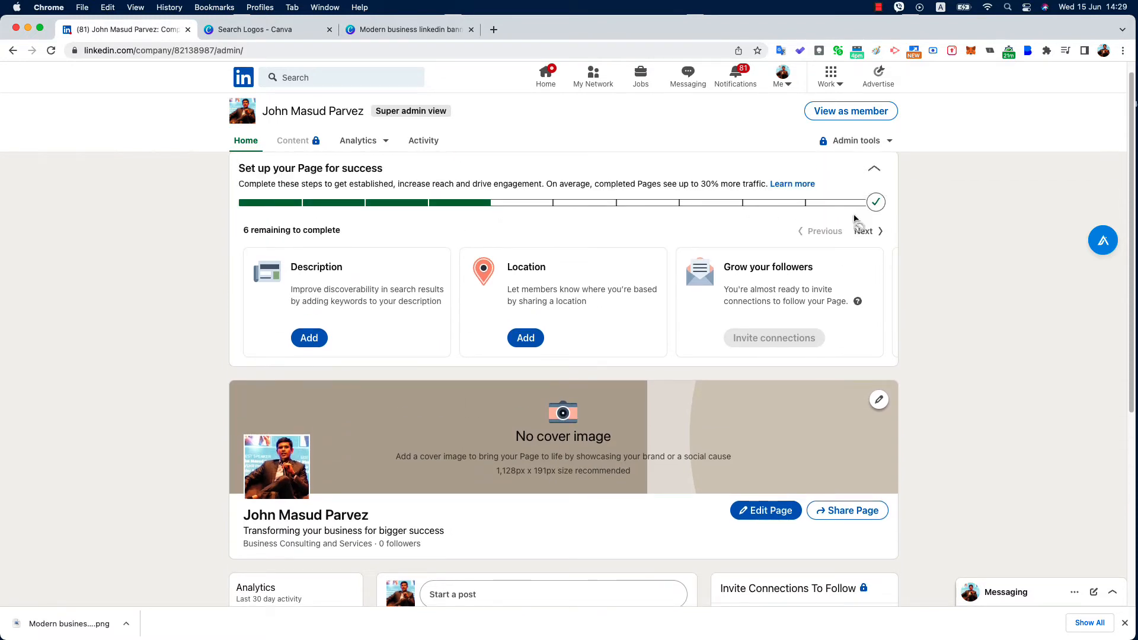
Add the description 'We provide Business and Digital transformation Consulting to the companies', correcting 'Busienss'
{"action": "left_click", "coordinate": [308, 337]}
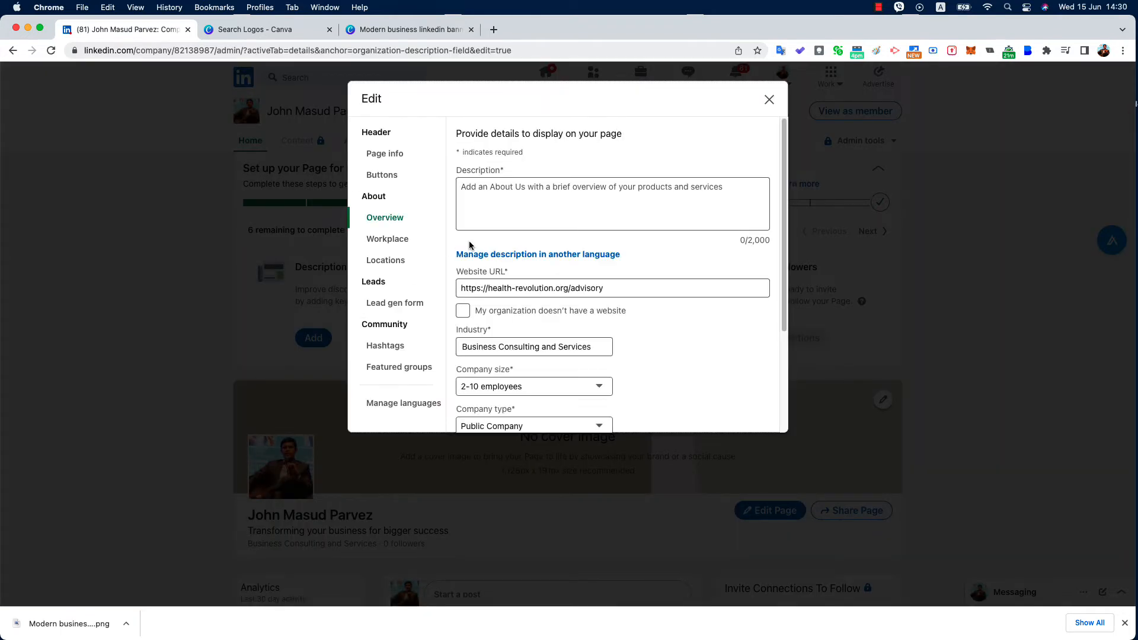
{"action": "left_click", "coordinate": [496, 196]}
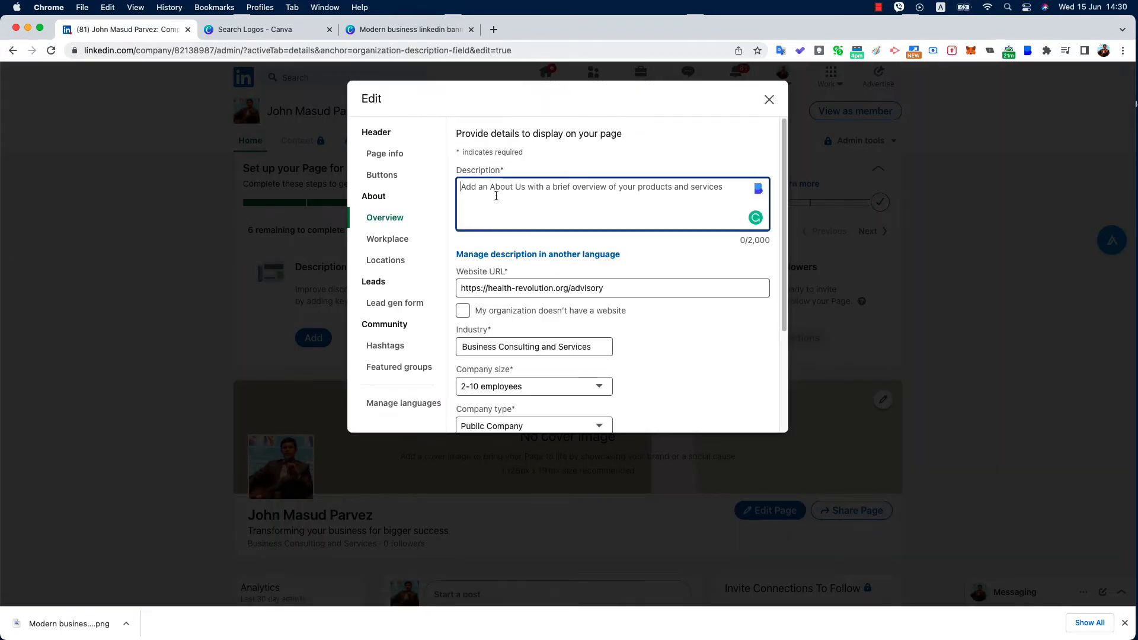
{"action": "type", "text": "We"}
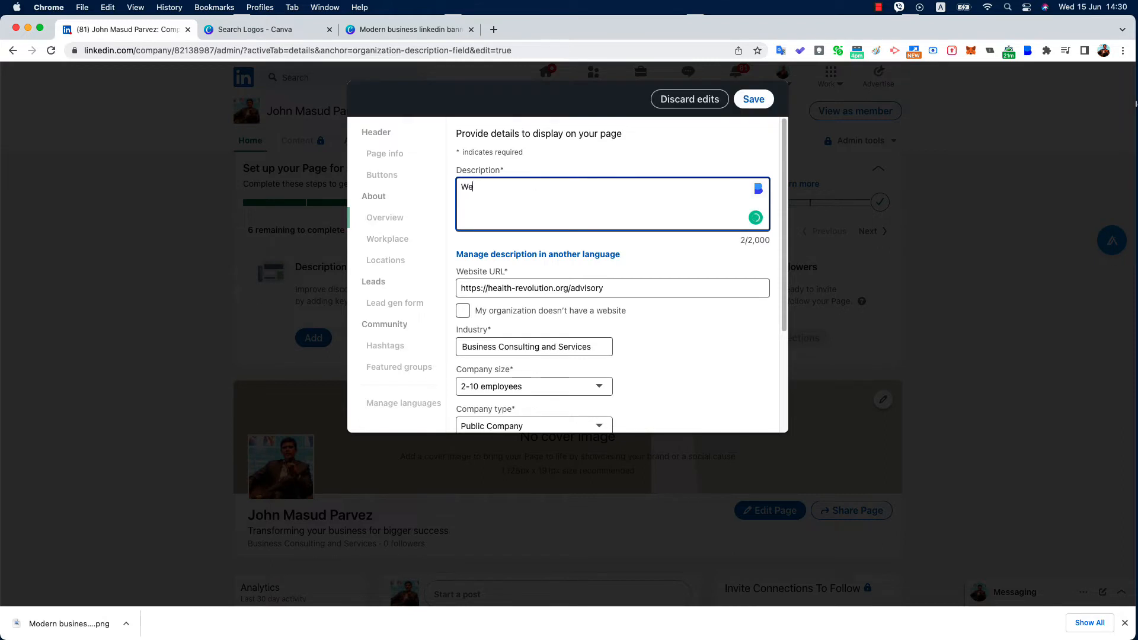
{"action": "type", "text": " provide Busienss and Digital tra"}
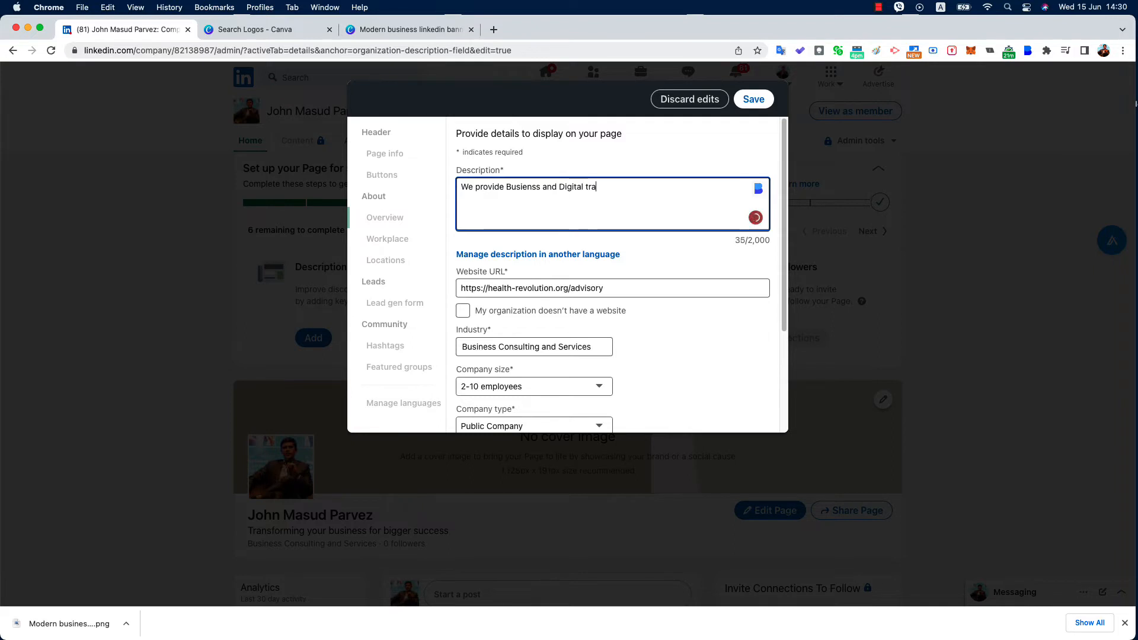
{"action": "type", "text": "nsformation Consulting to the companies"}
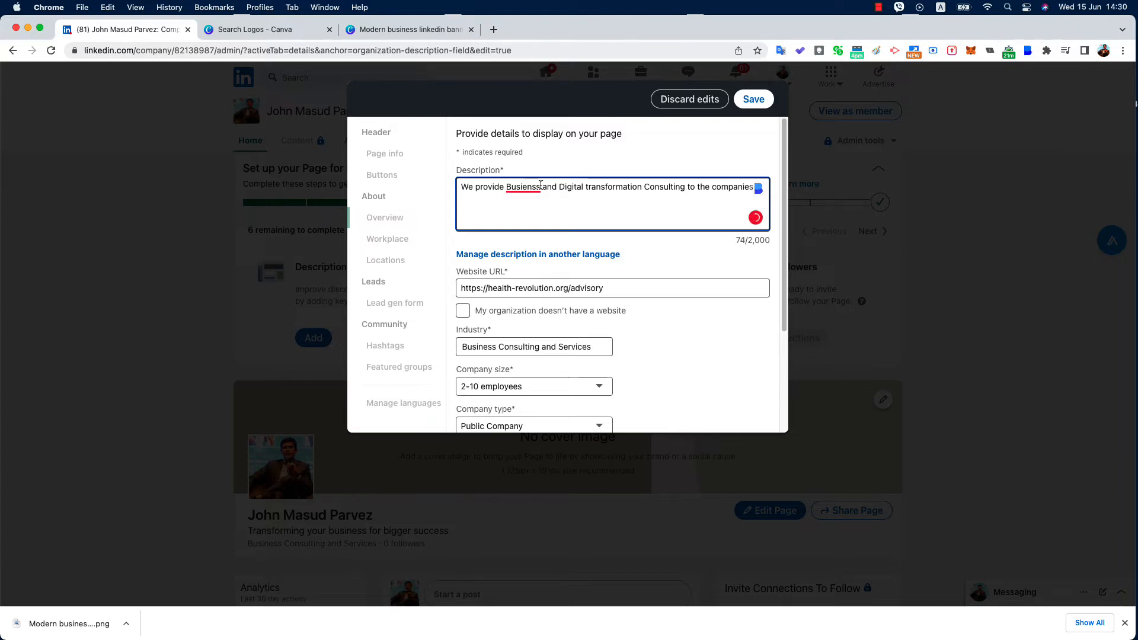
{"action": "left_click", "coordinate": [523, 188]}
{"action": "left_click", "coordinate": [555, 204]}
Fill in the company phone number and set Year founded to 2020
{"action": "scroll", "coordinate": [566, 231], "scroll_direction": "down", "scroll_amount": 3}
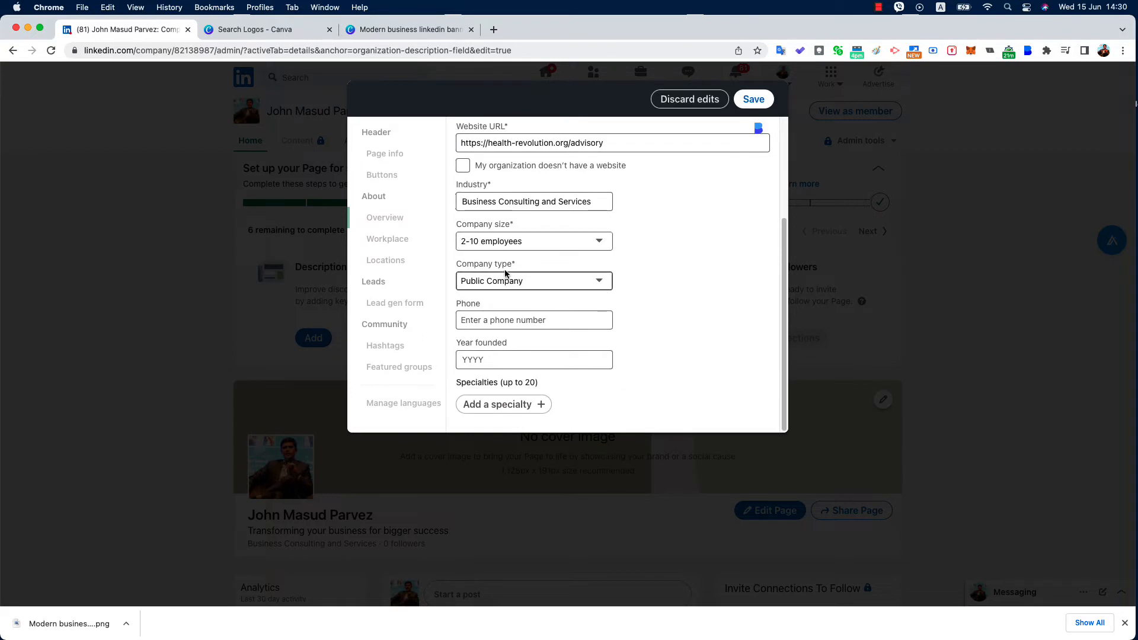
{"action": "left_click", "coordinate": [487, 322]}
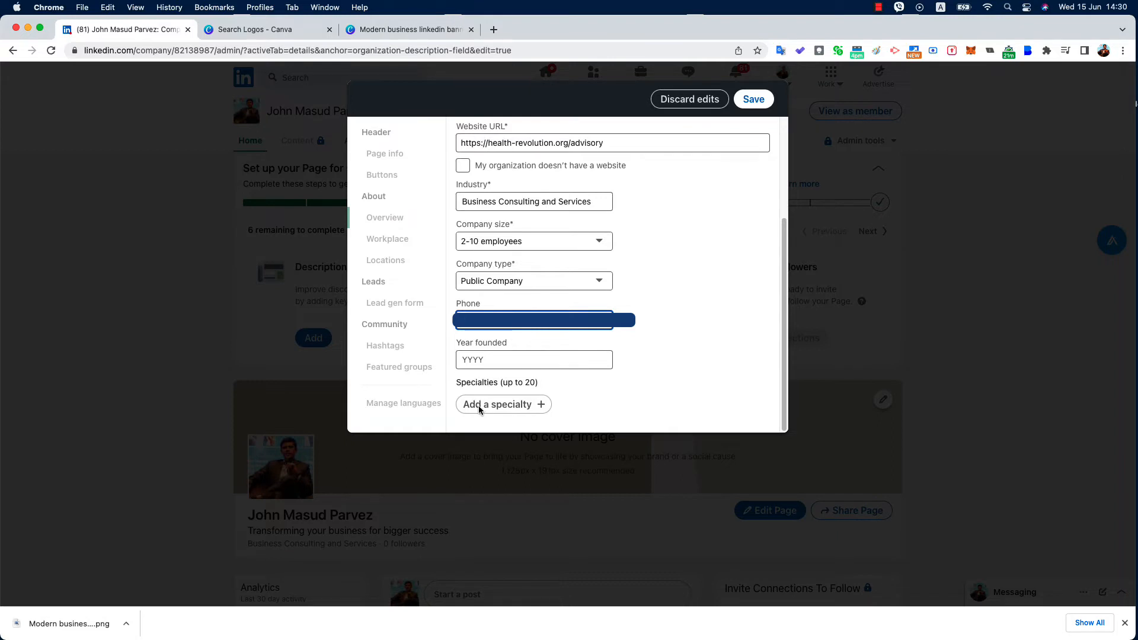
{"action": "left_click", "coordinate": [527, 360]}
{"action": "type", "text": "2020"}
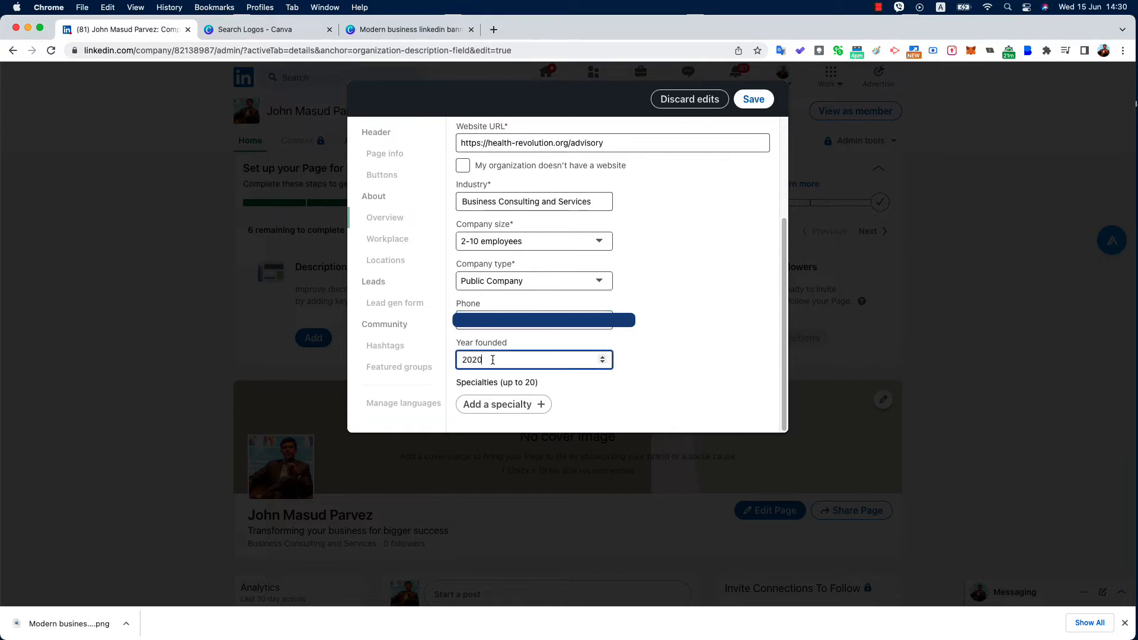
{"action": "left_click", "coordinate": [611, 380]}
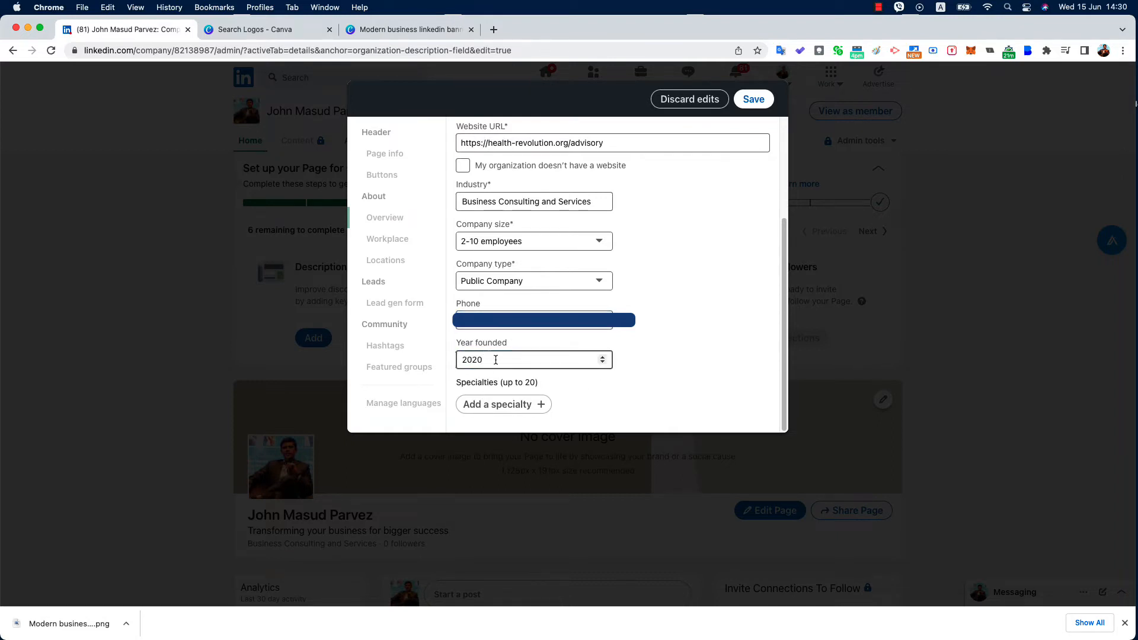
{"action": "left_click", "coordinate": [481, 409]}
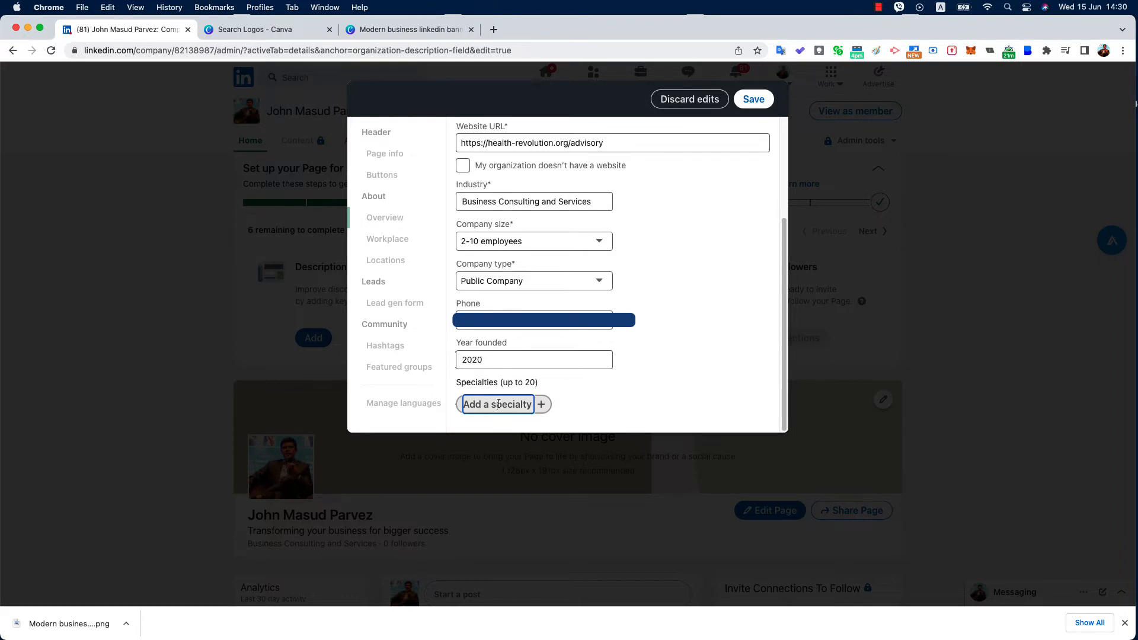
Add specialties Business Consulting, Management Consulting, Digital Transformation Consulting and Business Transforming Consulting
{"action": "type", "text": "Business "}
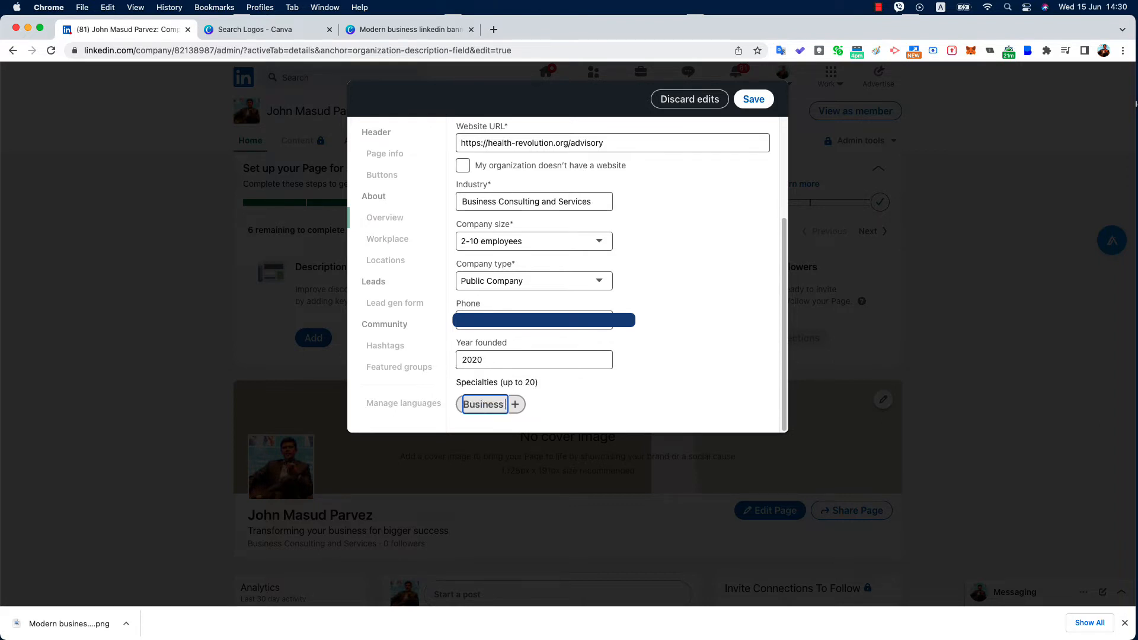
{"action": "type", "text": "Consulting"}
{"action": "key", "text": "Return"}
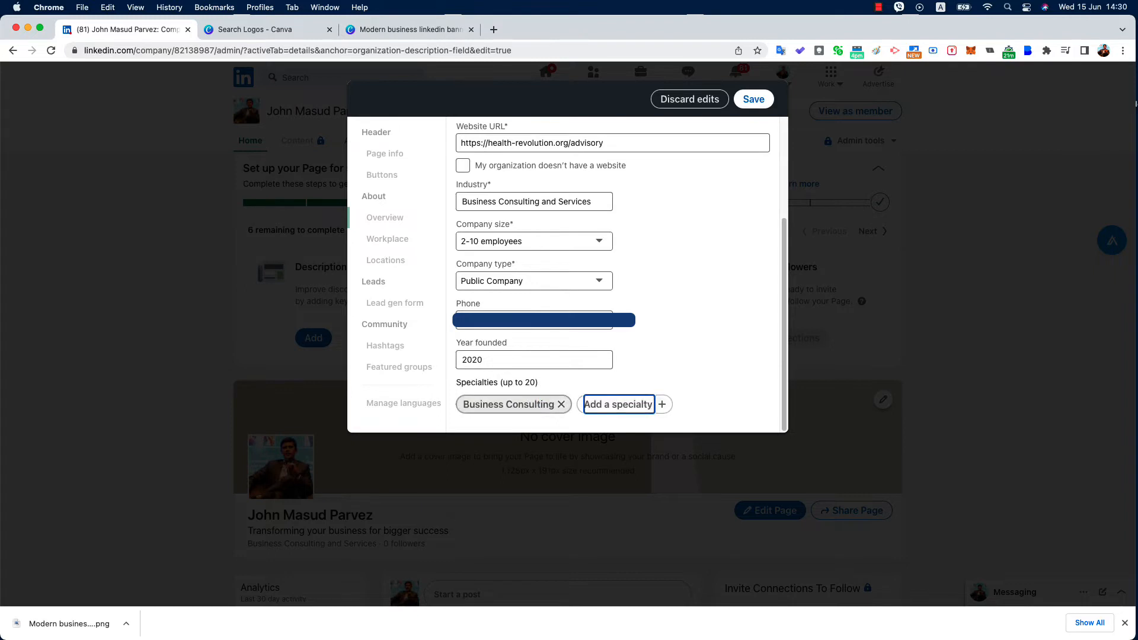
{"action": "type", "text": "Management Consulting"}
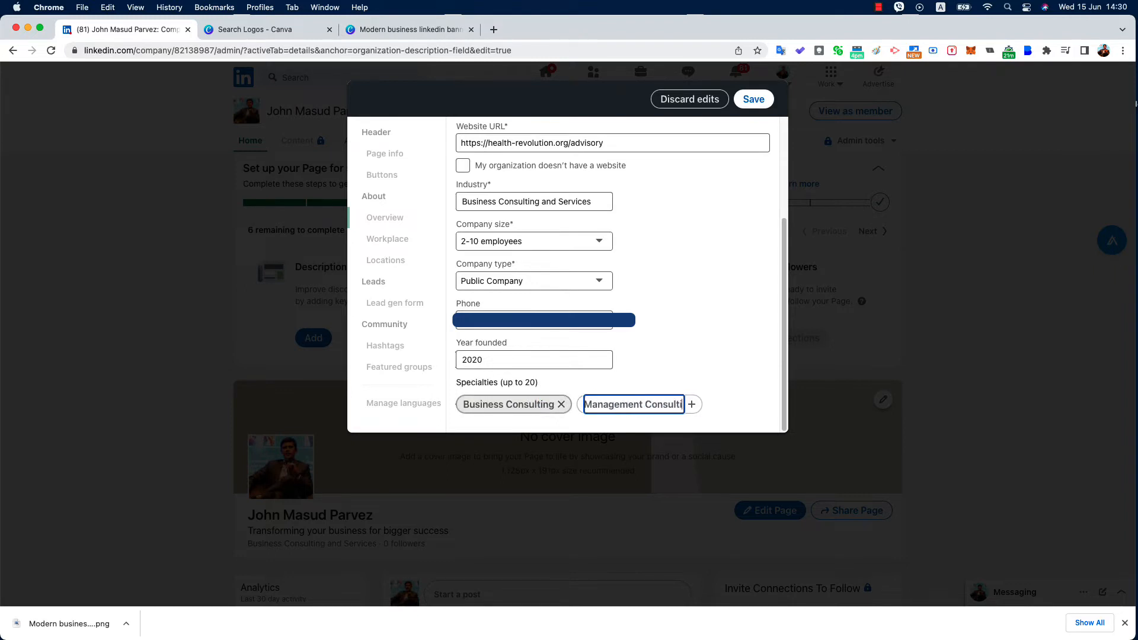
{"action": "key", "text": "Return"}
{"action": "type", "text": "Digital Transon"}
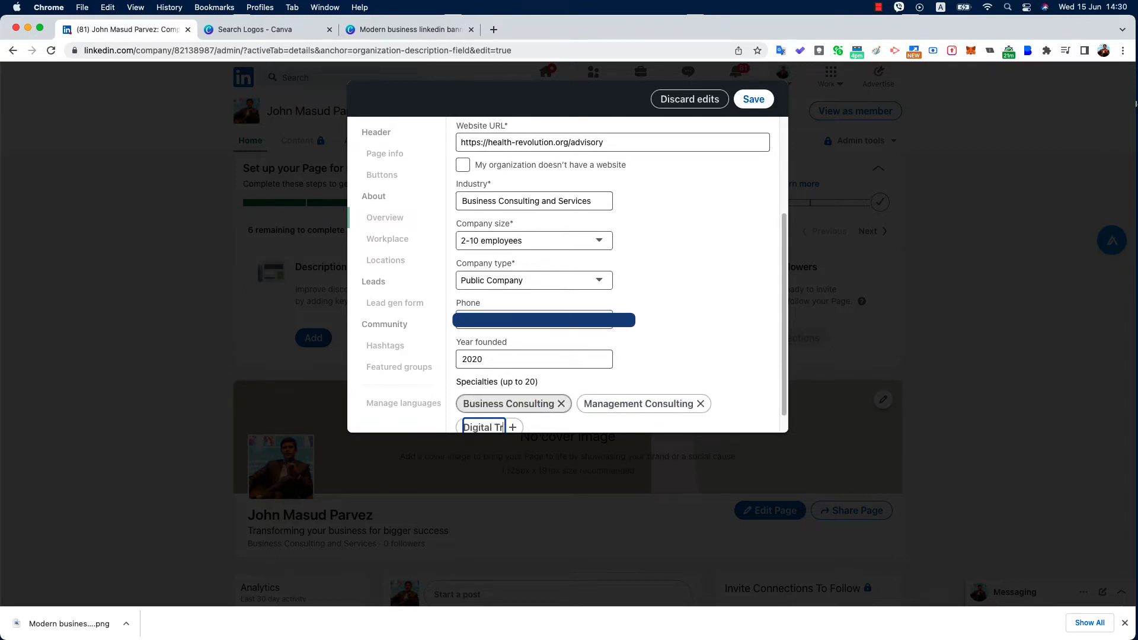
{"action": "key", "text": "BackSpace"}
{"action": "key", "text": "BackSpace"}
{"action": "type", "text": "formation"}
{"action": "type", "text": " Consulting"}
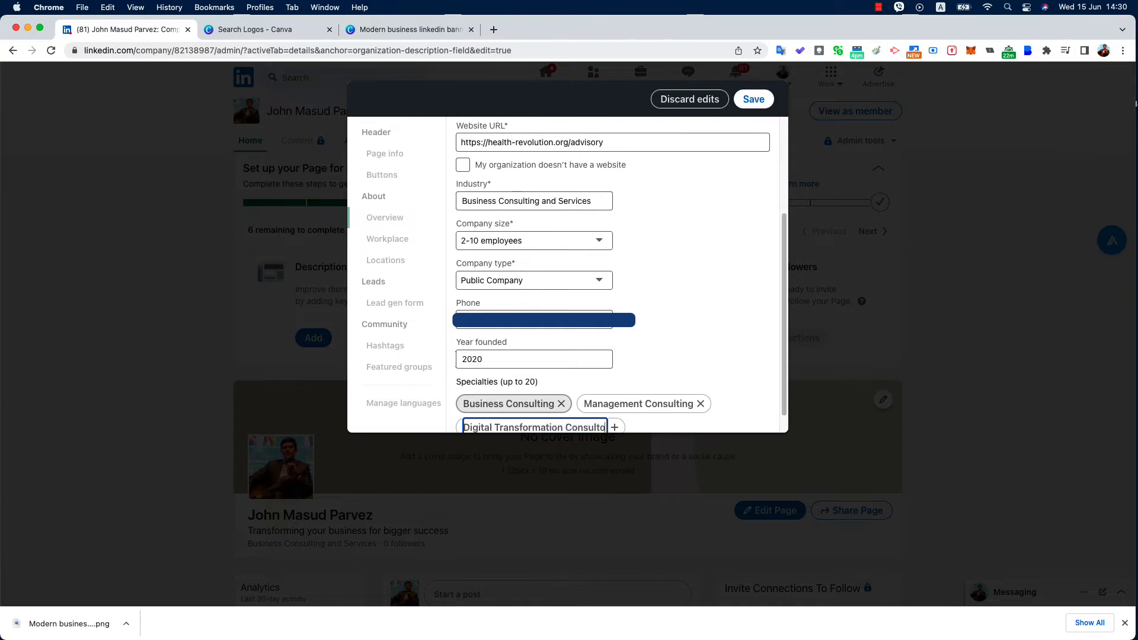
{"action": "key", "text": "Return"}
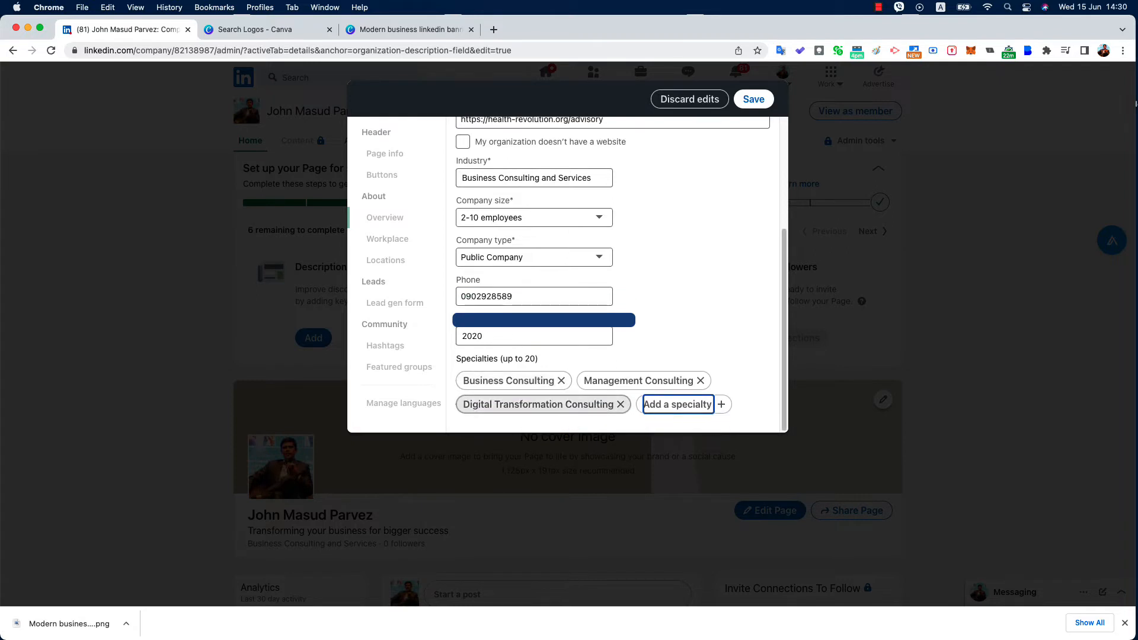
{"action": "type", "text": "Business B"}
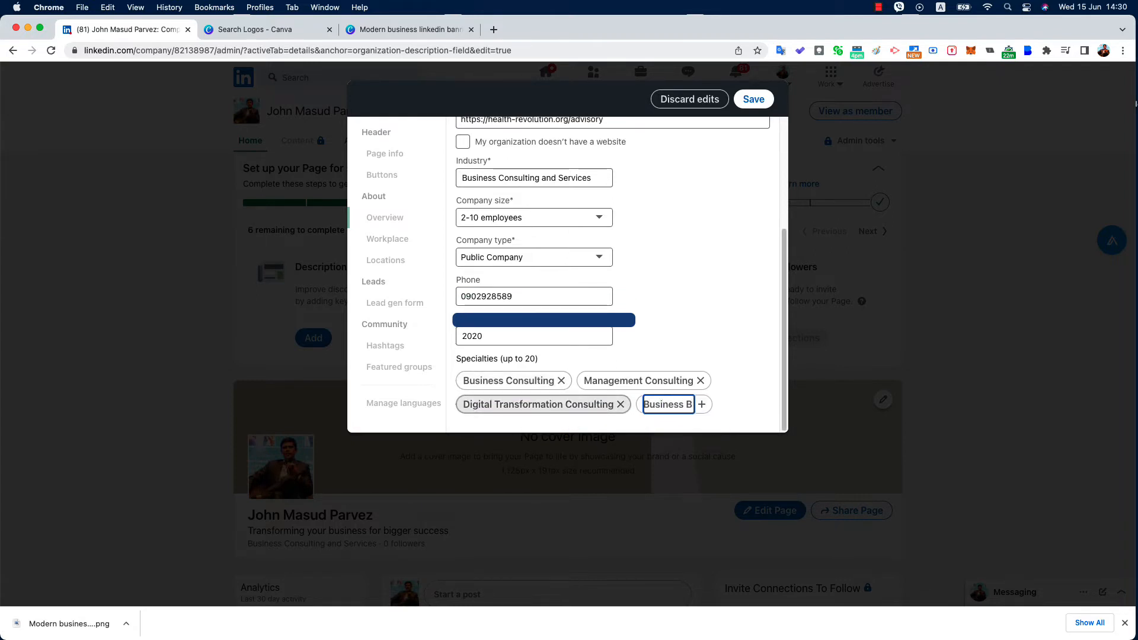
{"action": "key", "text": "BackSpace"}
{"action": "type", "text": "Transforming Consulting"}
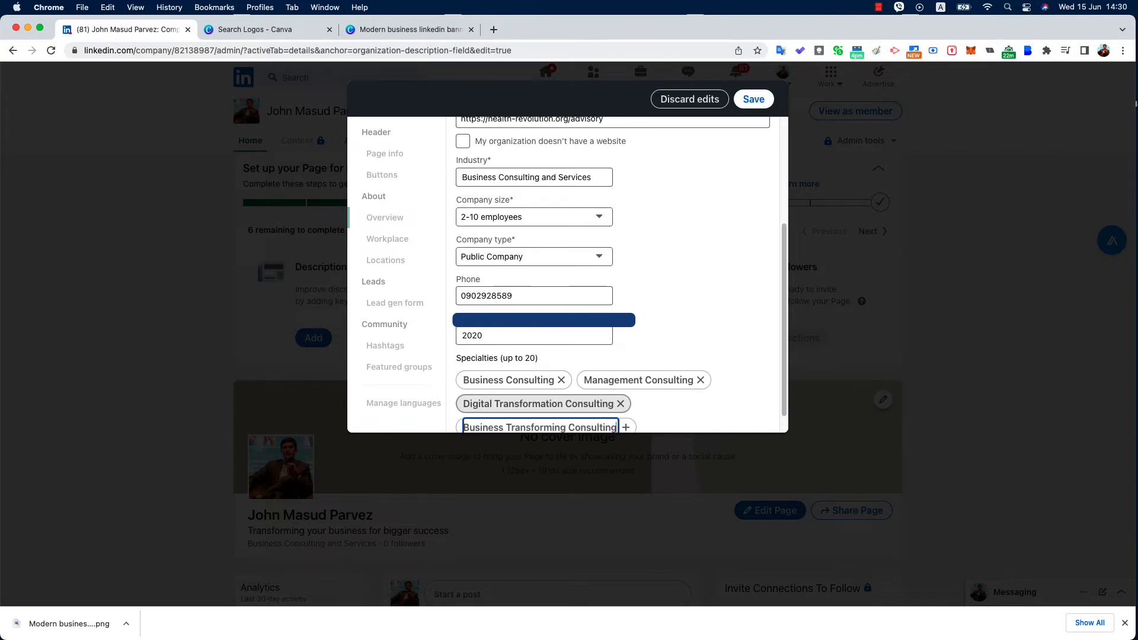
{"action": "key", "text": "Return"}
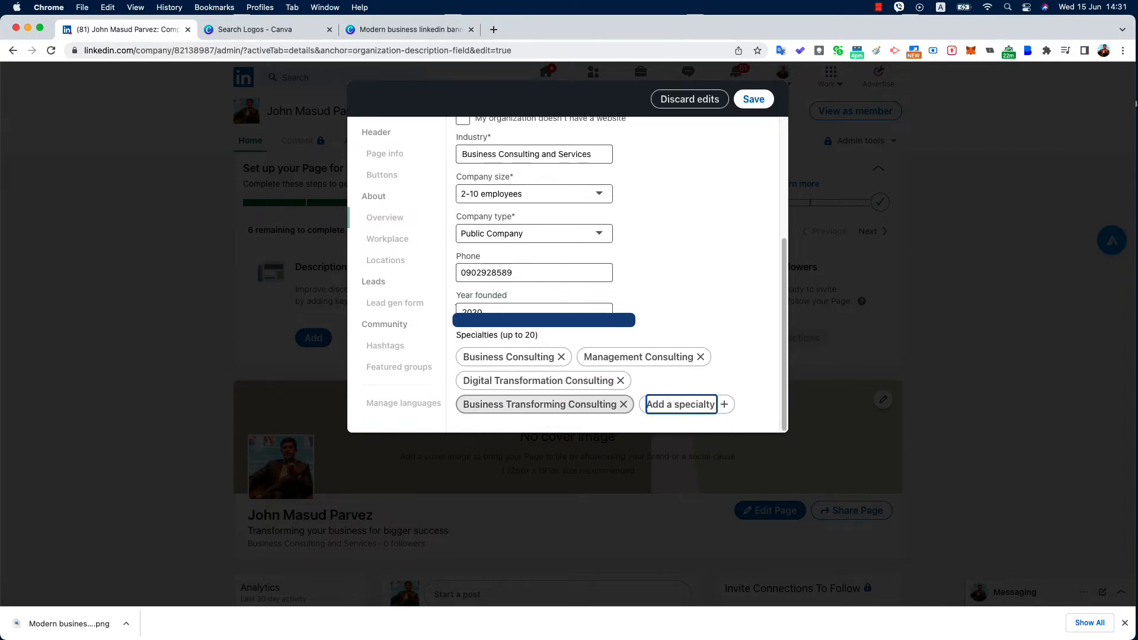
Add specialties Corporate Training, Business Strategy and Keynote Speaker
{"action": "type", "text": "Training"}
{"action": "key", "text": "BackSpace"}
{"action": "key", "text": "BackSpace"}
{"action": "key", "text": "BackSpace"}
{"action": "key", "text": "BackSpace"}
{"action": "key", "text": "BackSpace"}
{"action": "key", "text": "BackSpace"}
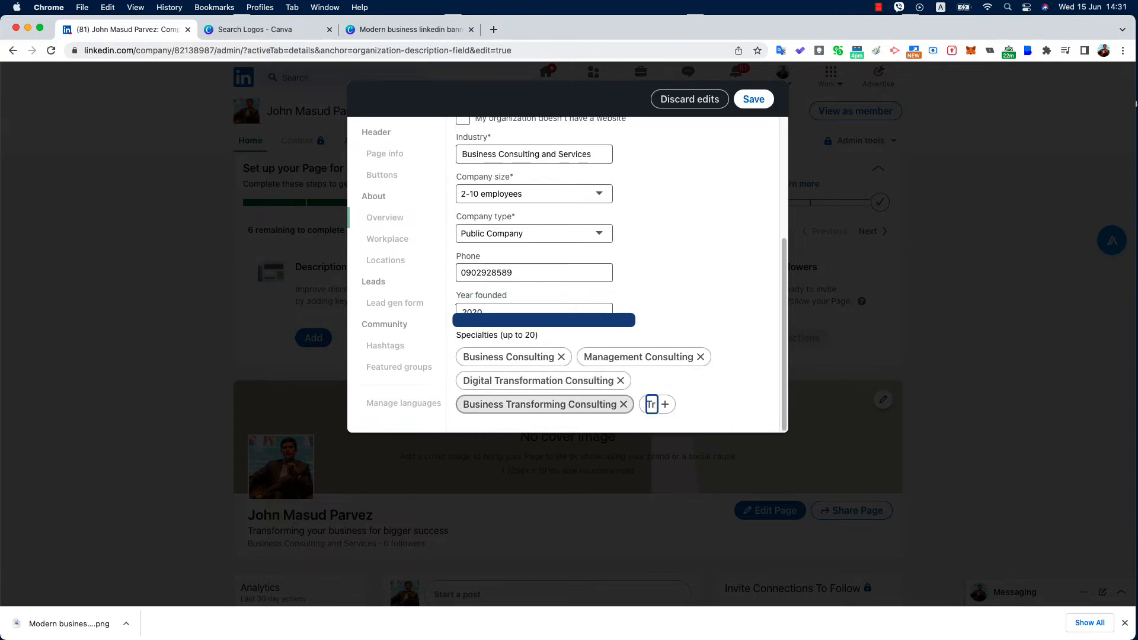
{"action": "key", "text": "BackSpace"}
{"action": "key", "text": "BackSpace"}
{"action": "type", "text": "Corpora"}
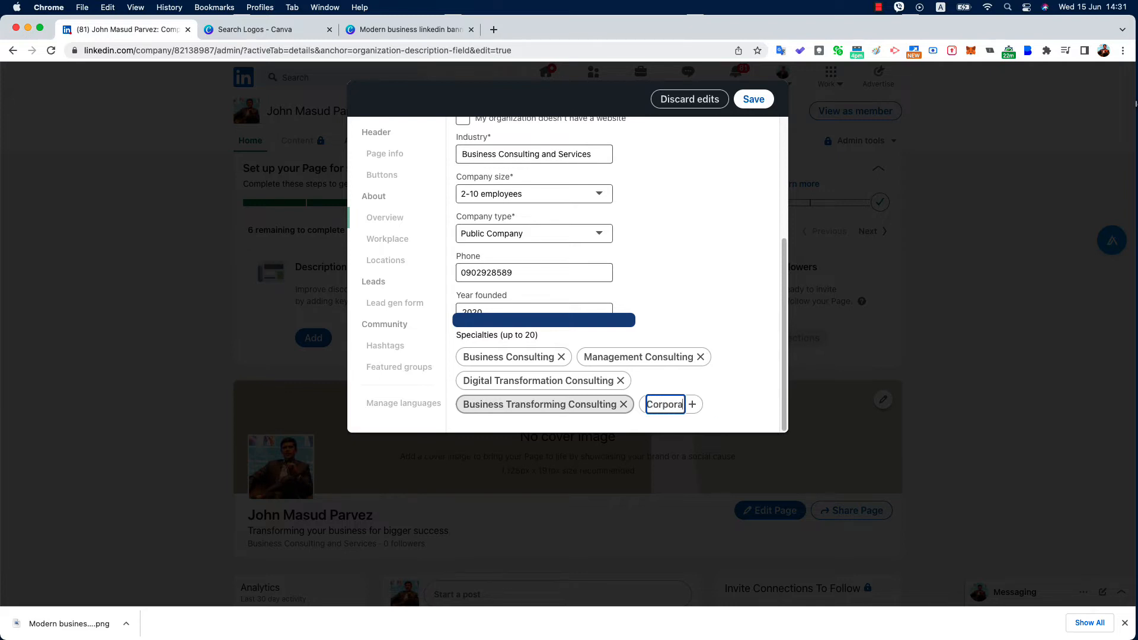
{"action": "type", "text": "te Training"}
{"action": "key", "text": "Return"}
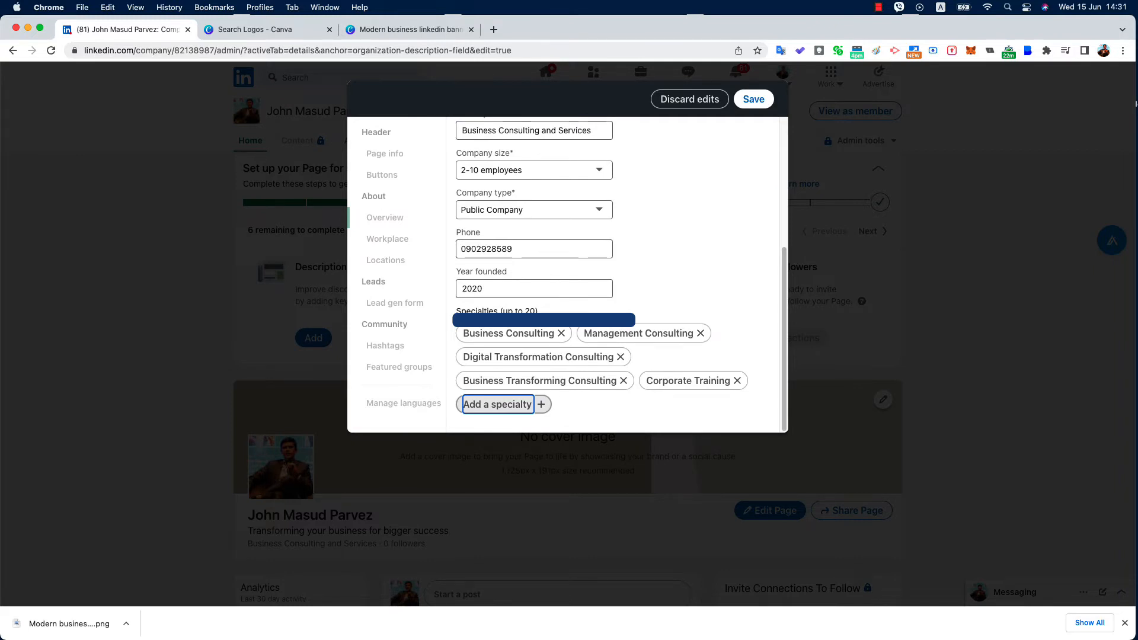
{"action": "type", "text": "Business S"}
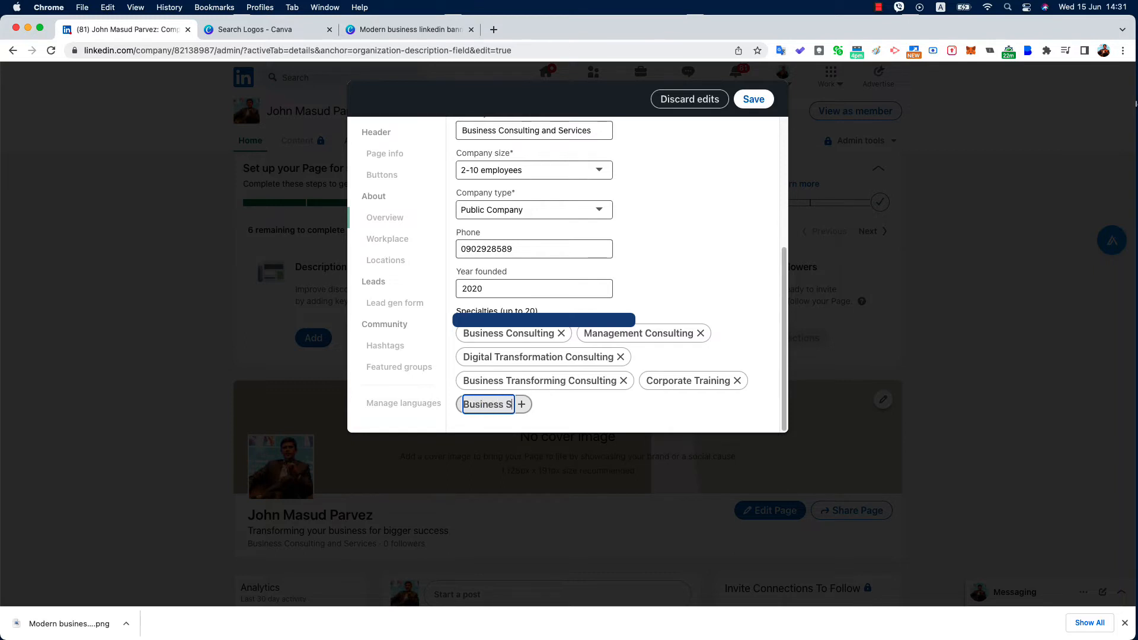
{"action": "type", "text": "trategy"}
{"action": "key", "text": "Return"}
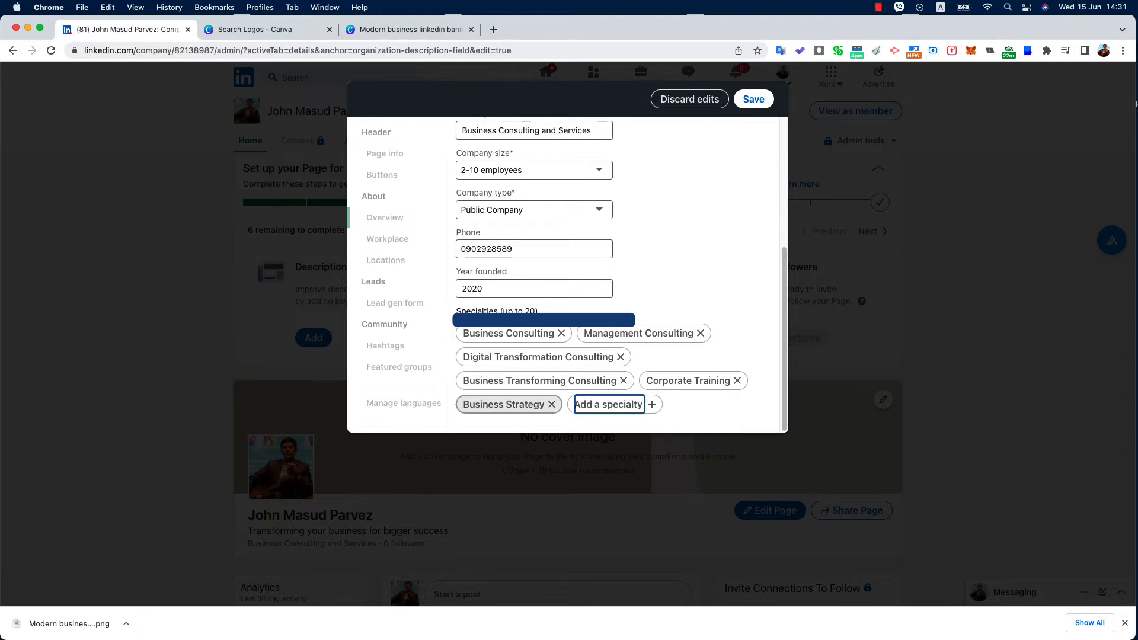
{"action": "type", "text": "Keynote Speaker"}
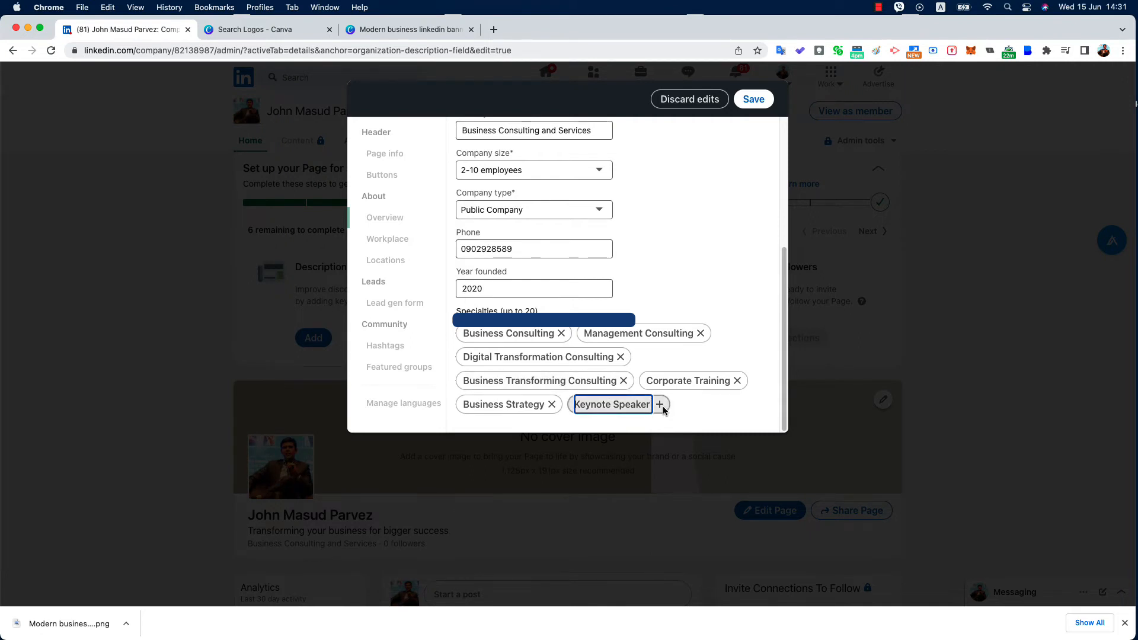
{"action": "key", "text": "Return"}
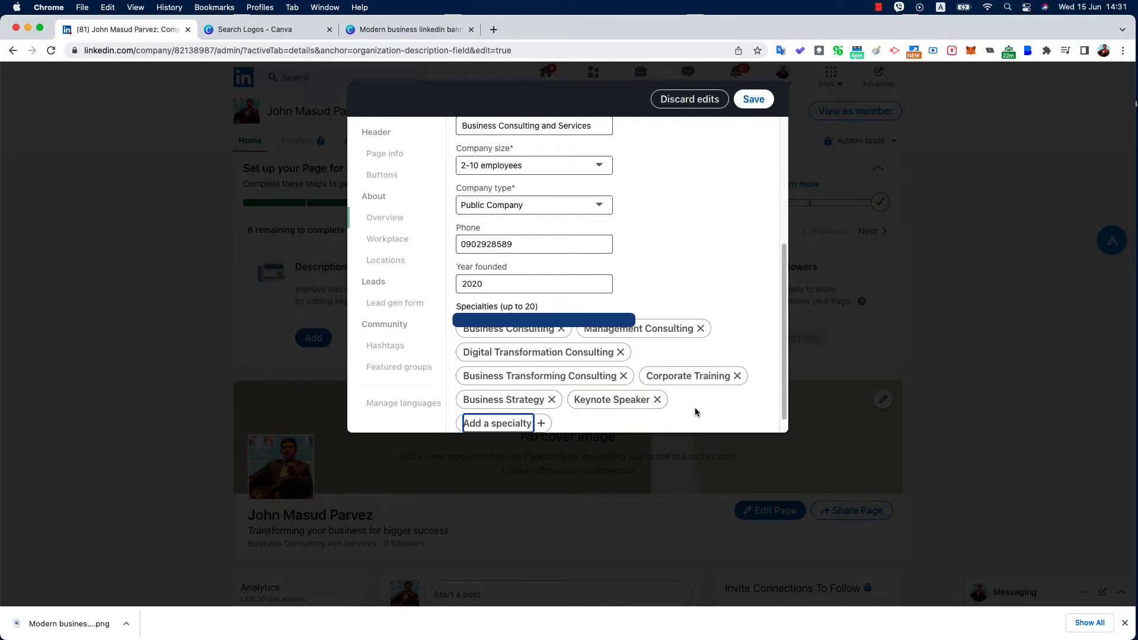
Save the page details, close the editor, and decline sharing the edits in a post
{"action": "left_click", "coordinate": [759, 101]}
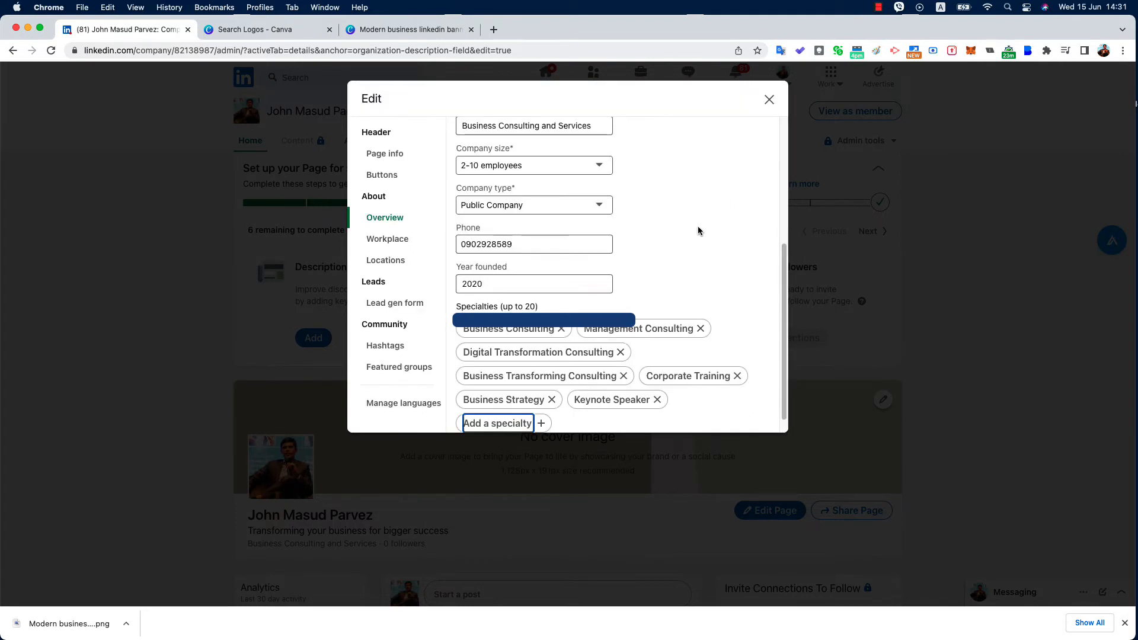
{"action": "scroll", "coordinate": [607, 332], "scroll_direction": "down", "scroll_amount": 1}
{"action": "scroll", "coordinate": [533, 234], "scroll_direction": "up", "scroll_amount": 3}
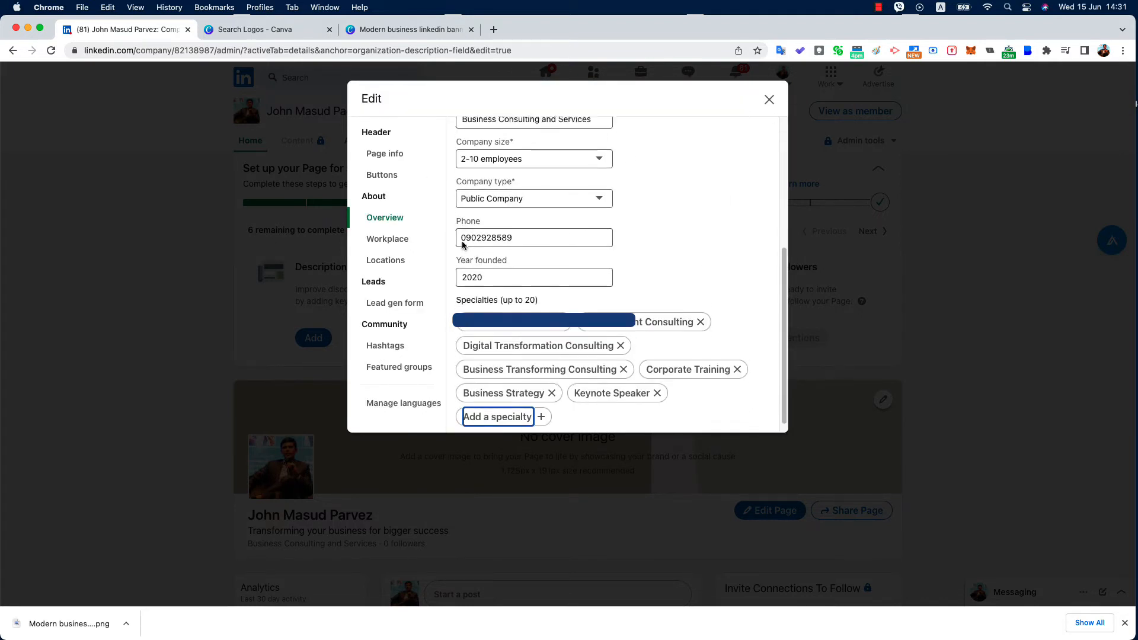
{"action": "left_click", "coordinate": [768, 99]}
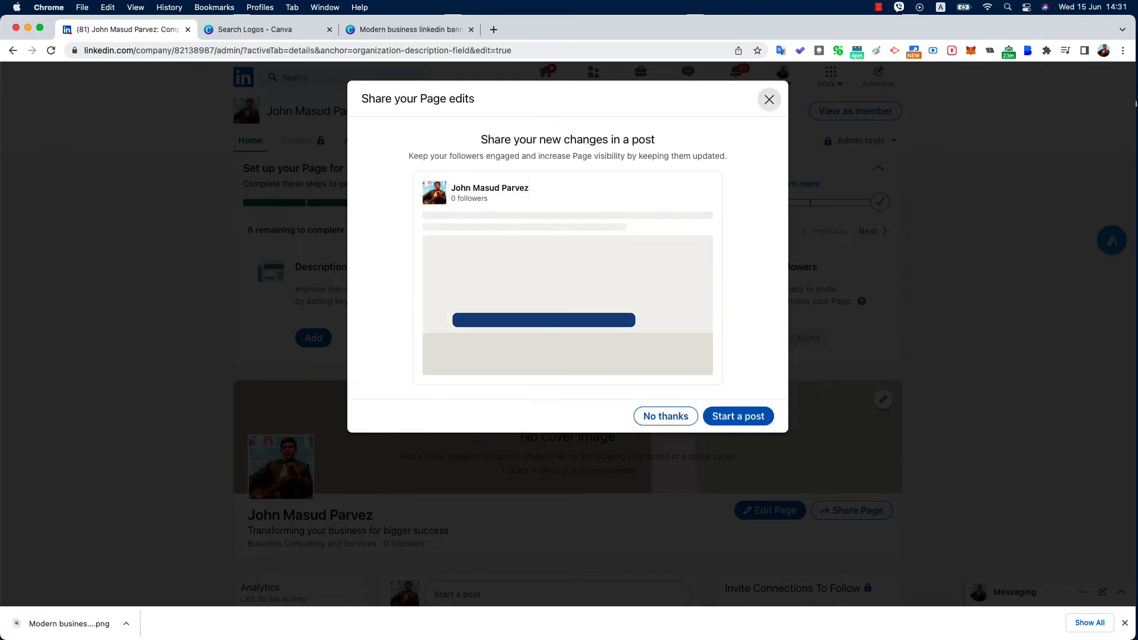
{"action": "left_click", "coordinate": [670, 418]}
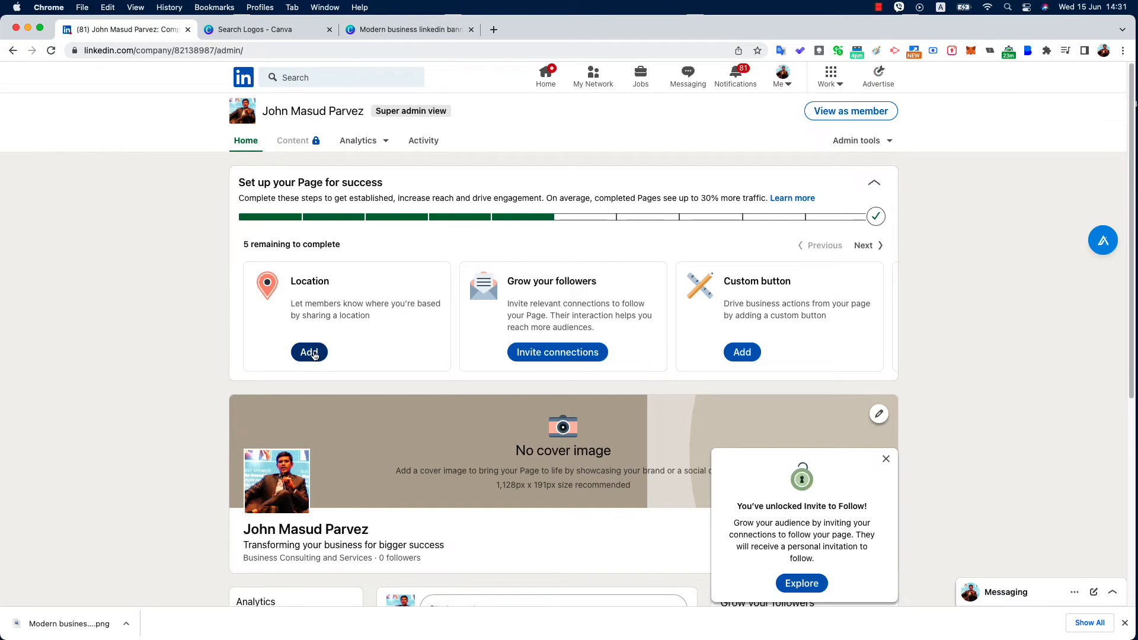
Start a new location with Vietnam as the country and fill in the street address
{"action": "left_click", "coordinate": [320, 353]}
{"action": "left_click", "coordinate": [506, 215]}
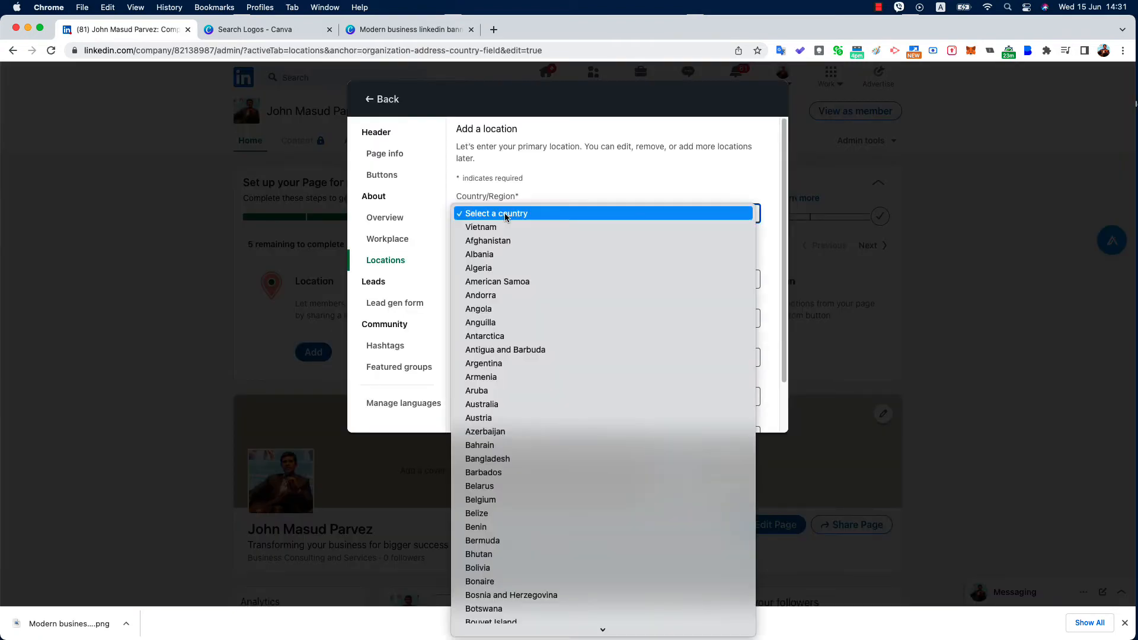
{"action": "key", "text": "Escape"}
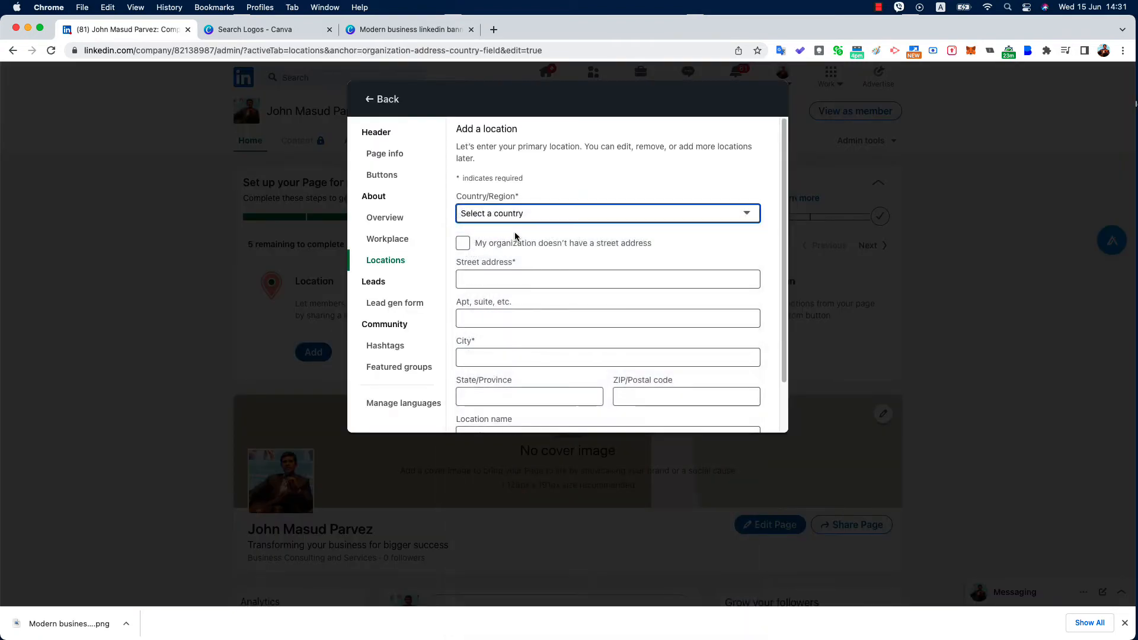
{"action": "left_click", "coordinate": [506, 275]}
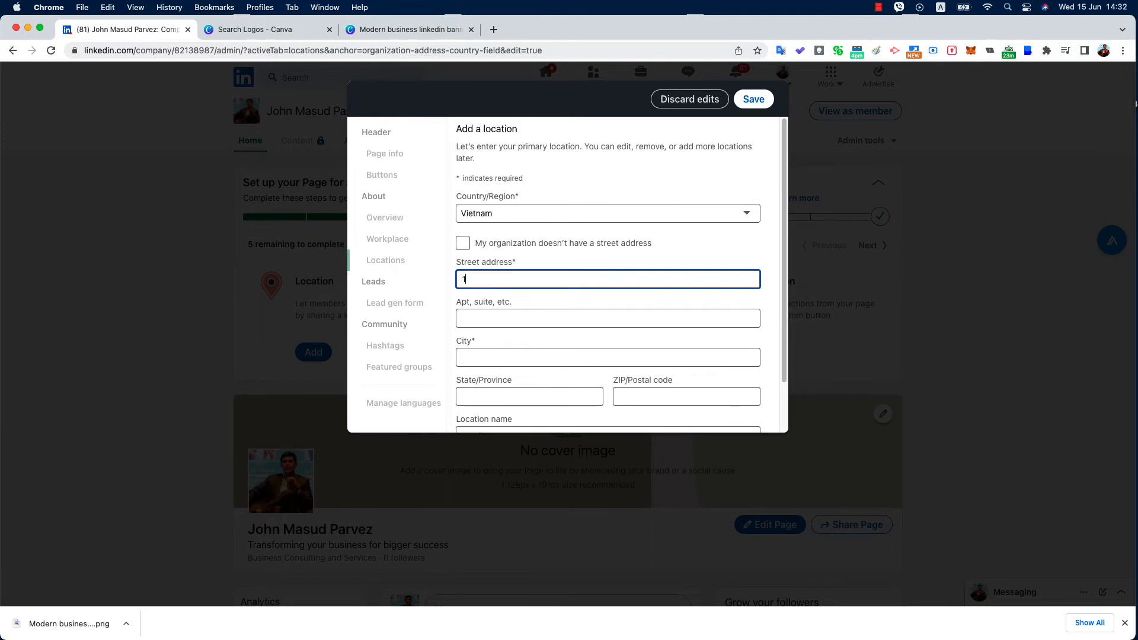
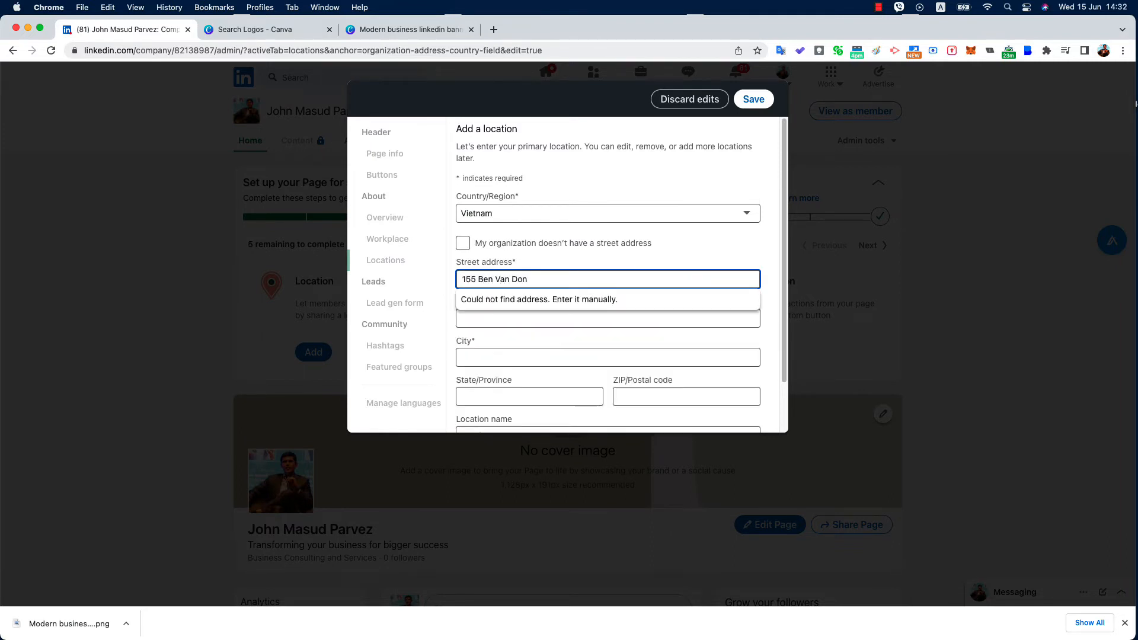
{"action": "key", "text": "super+a"}
{"action": "key", "text": "BackSpace"}
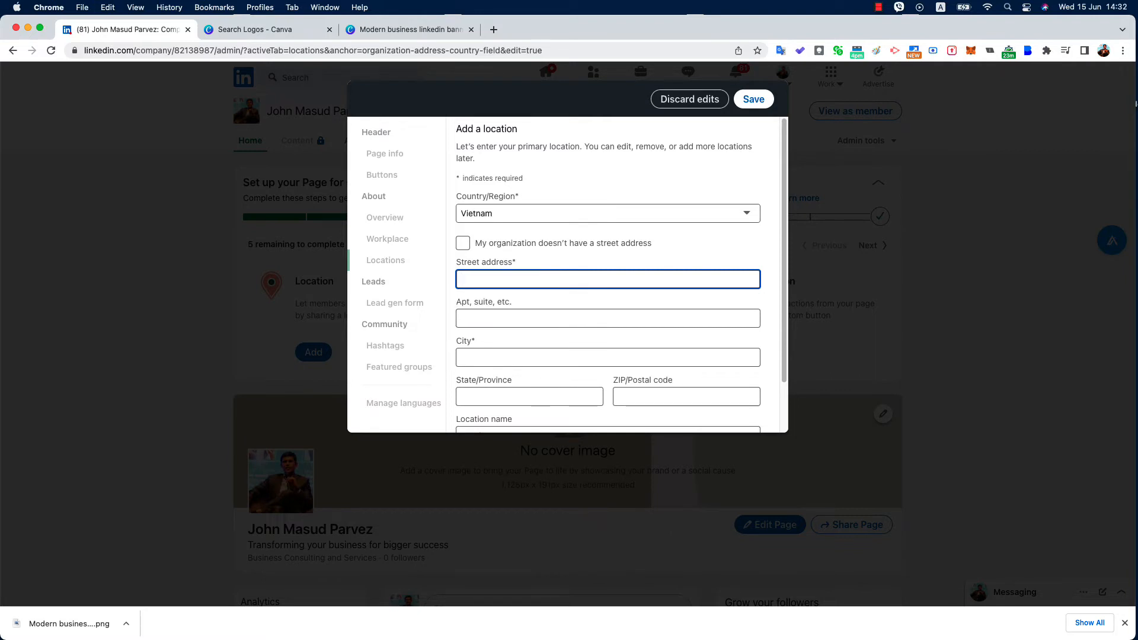
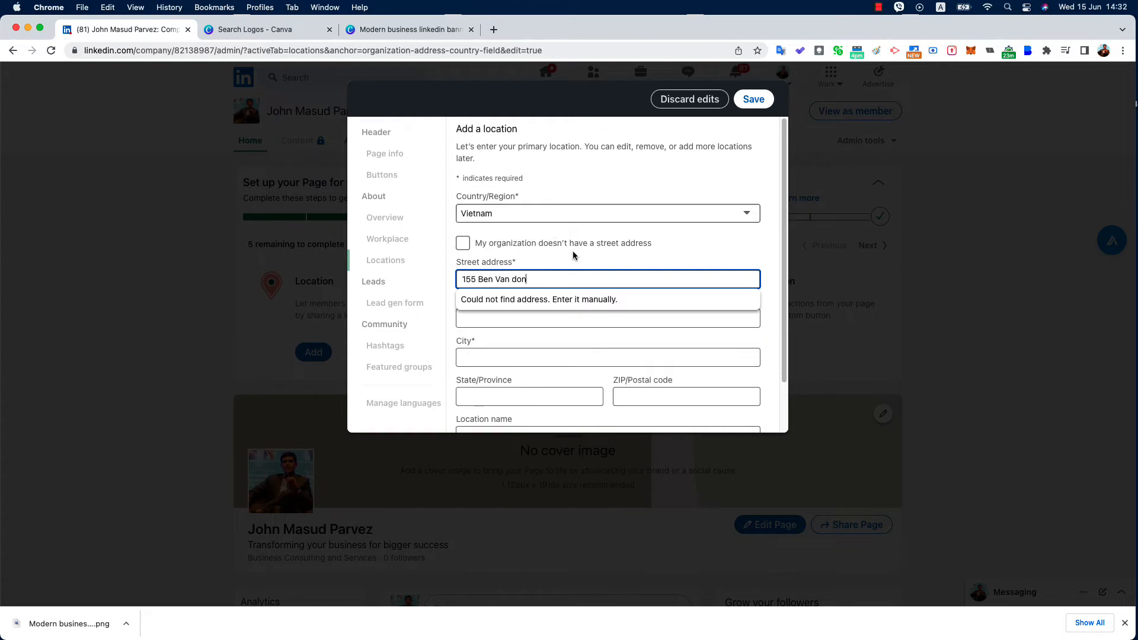
{"action": "left_click", "coordinate": [494, 320]}
Set city Ho Chi Minh and state District 4, save the headquarters, and close the editor
{"action": "key", "text": "Tab"}
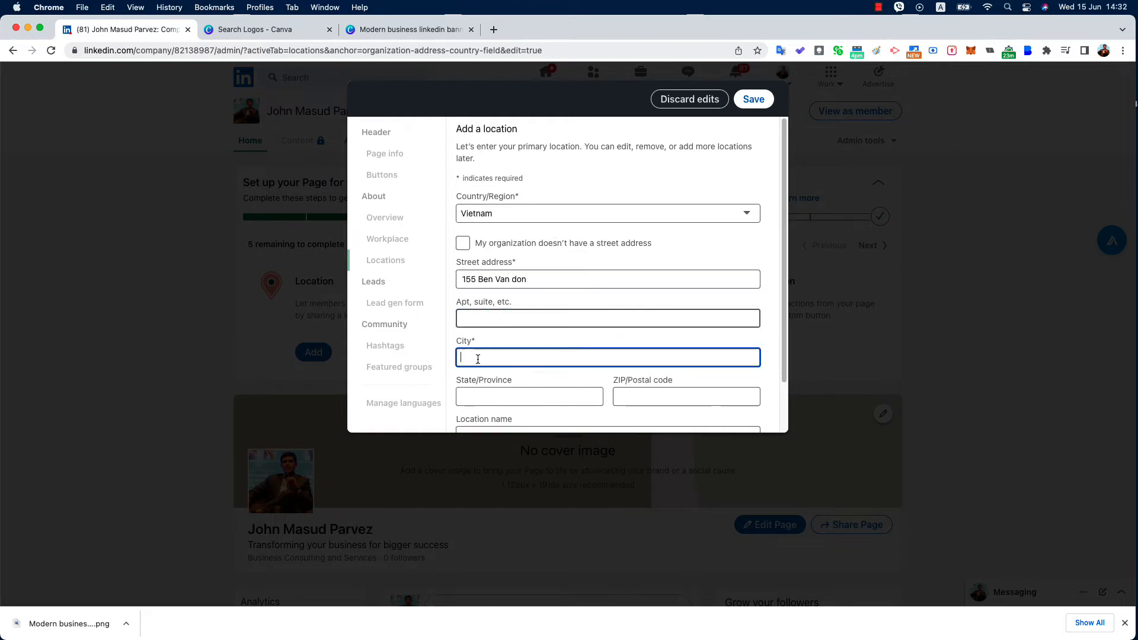
{"action": "type", "text": "Ho Chi Minh"}
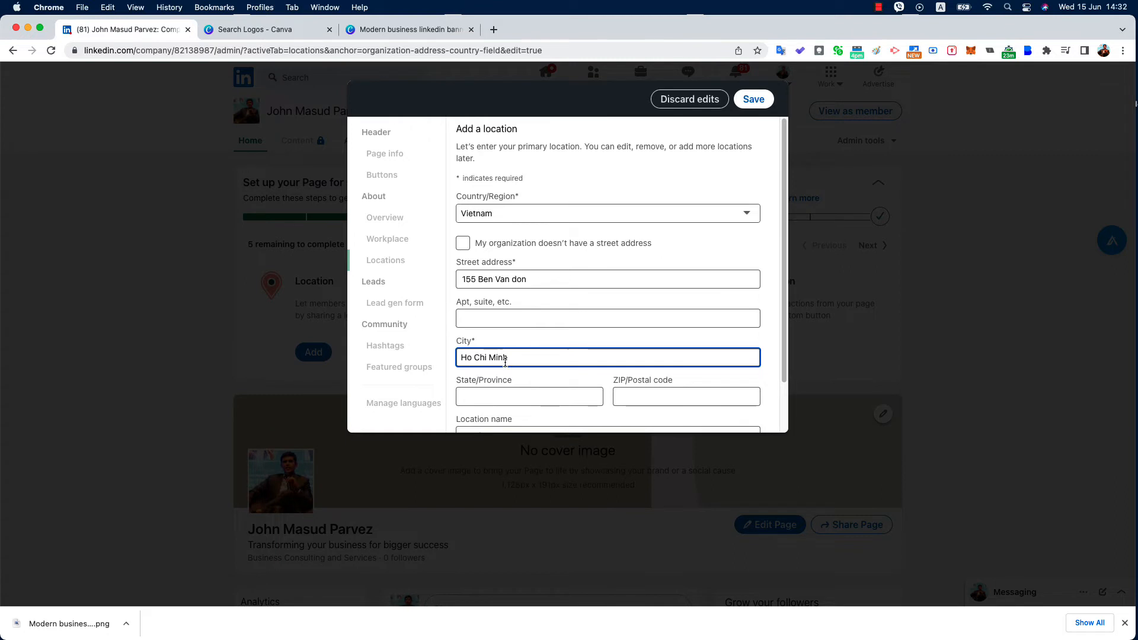
{"action": "left_click", "coordinate": [503, 398]}
{"action": "type", "text": "Di"}
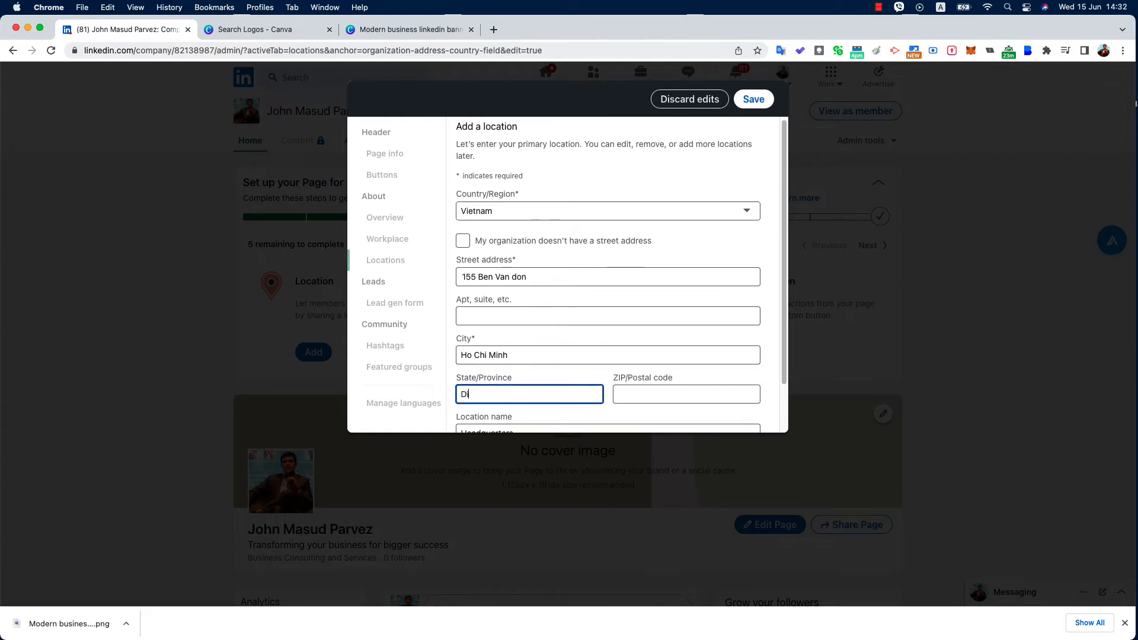
{"action": "type", "text": "strict 5"}
{"action": "key", "text": "BackSpace"}
{"action": "type", "text": "4"}
{"action": "scroll", "coordinate": [507, 356], "scroll_direction": "down", "scroll_amount": 2}
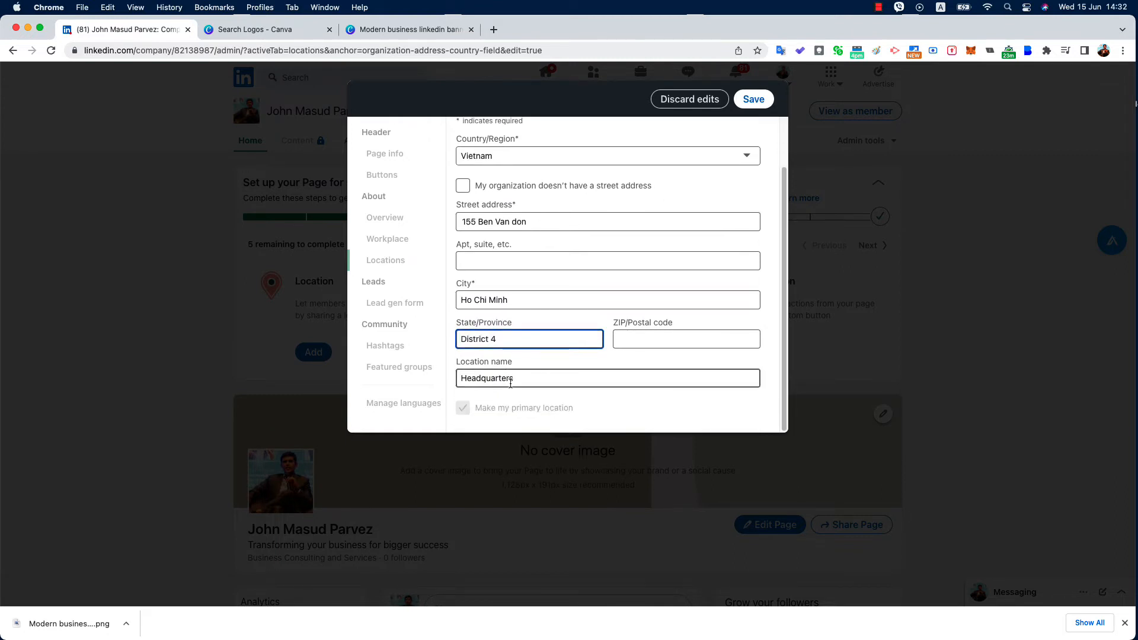
{"action": "scroll", "coordinate": [533, 296], "scroll_direction": "up", "scroll_amount": 2}
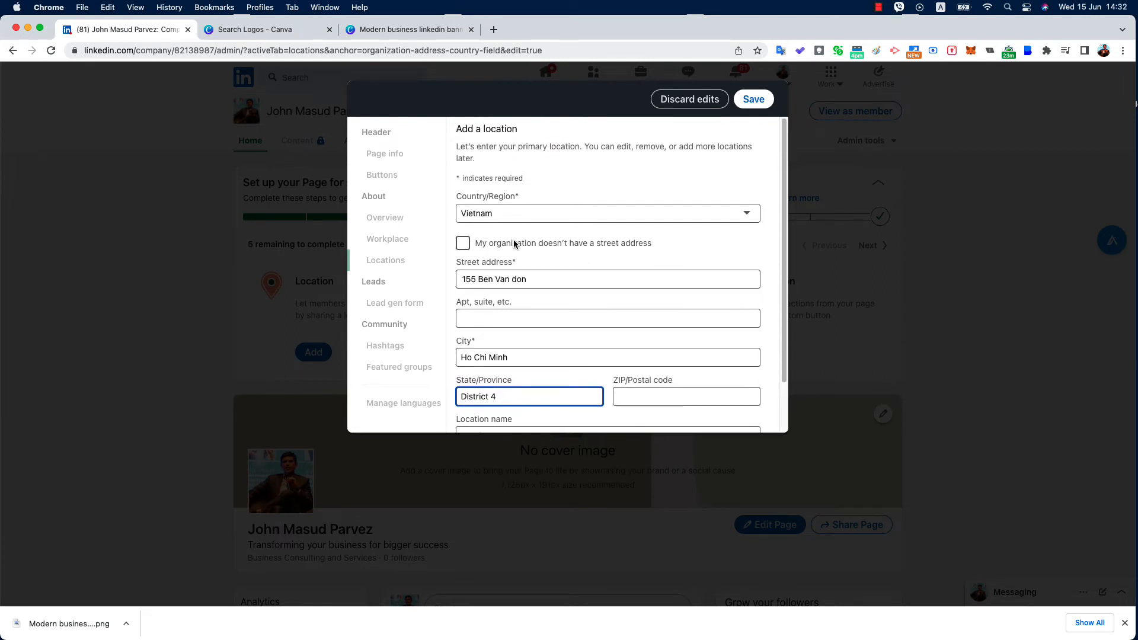
{"action": "left_click", "coordinate": [752, 100]}
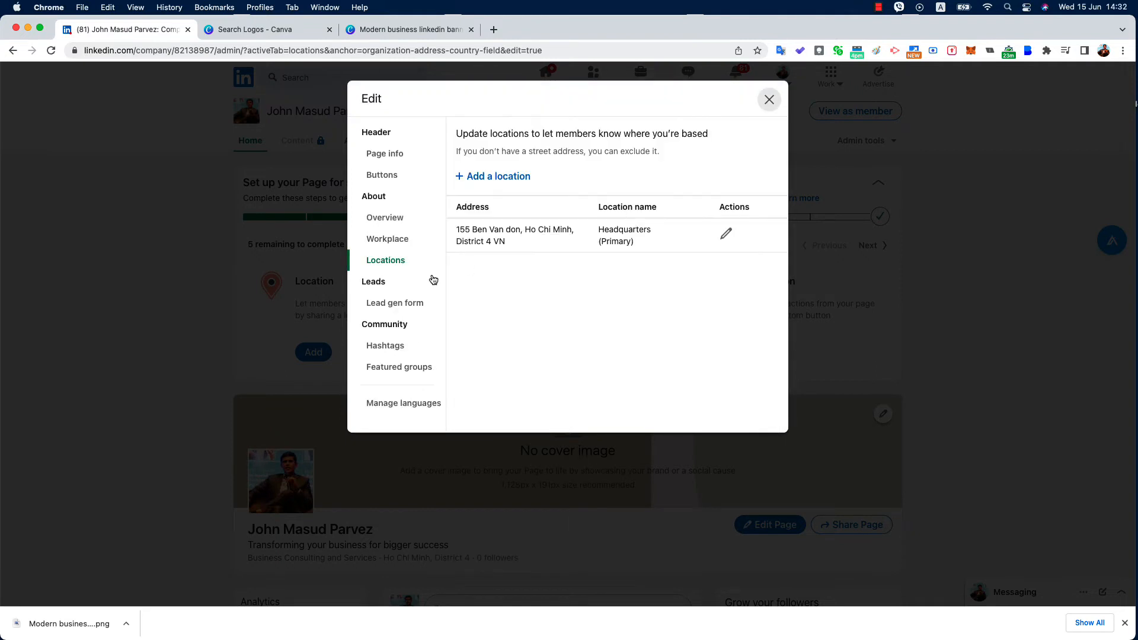
{"action": "left_click", "coordinate": [769, 99]}
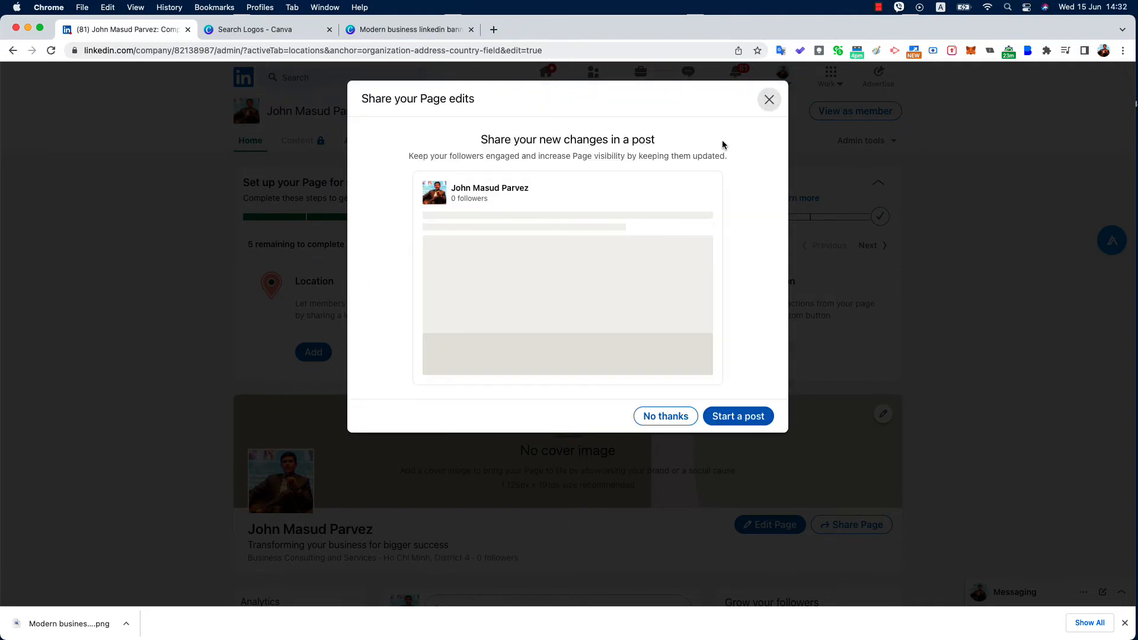
Decline the share prompt, browse trending Business Consulting content suggestions, then return to Home
{"action": "left_click", "coordinate": [661, 413]}
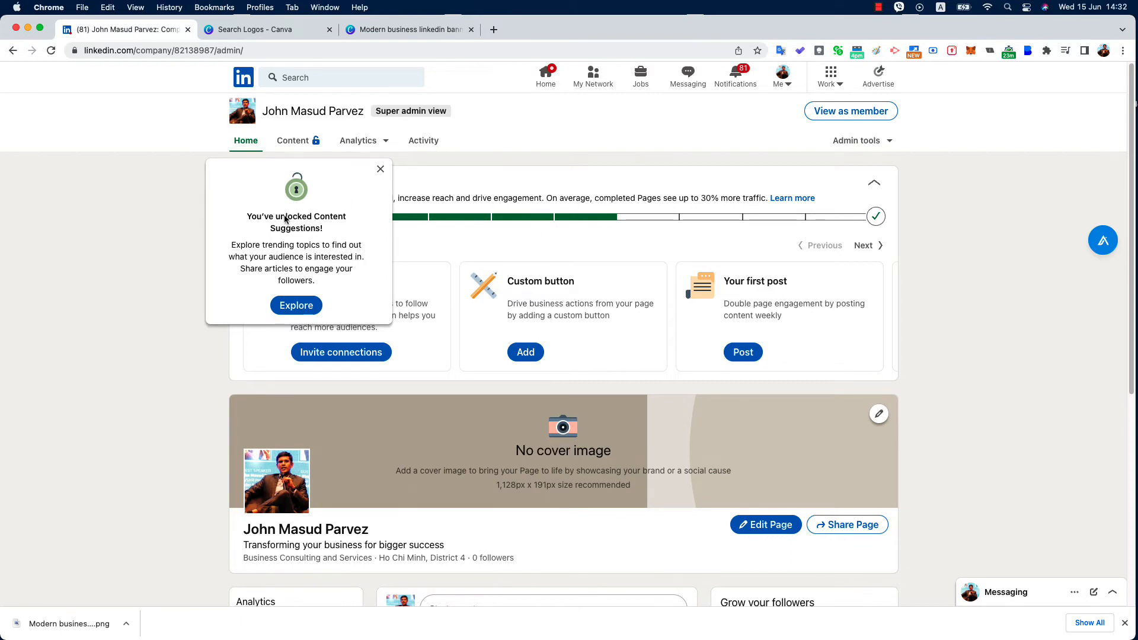
{"action": "left_click", "coordinate": [296, 305]}
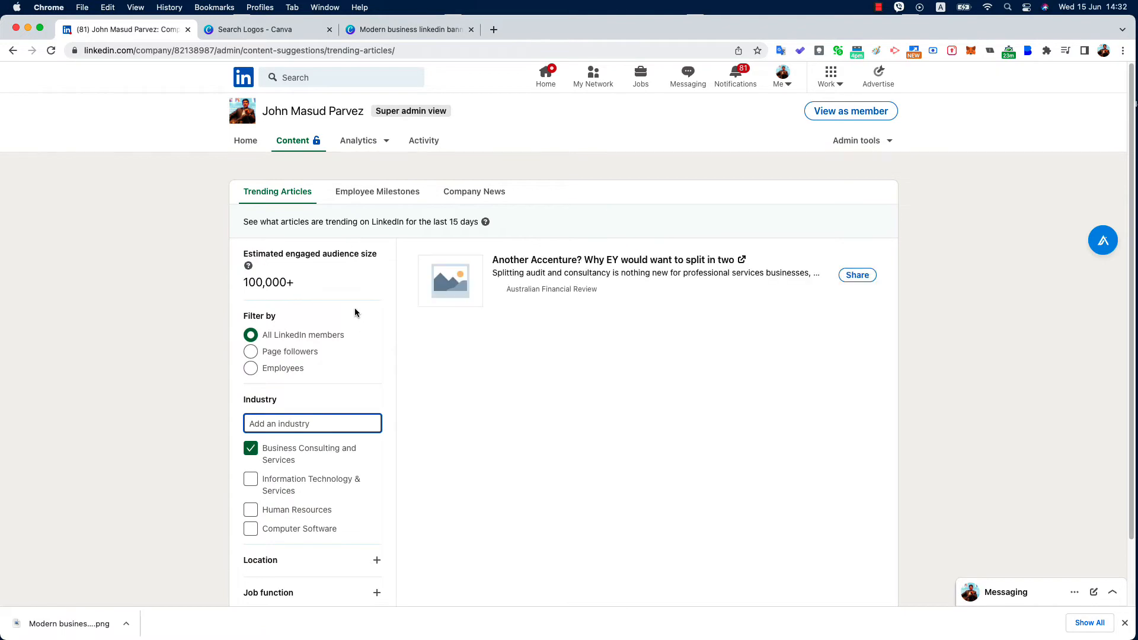
{"action": "scroll", "coordinate": [354, 308], "scroll_direction": "down", "scroll_amount": 2}
{"action": "scroll", "coordinate": [323, 317], "scroll_direction": "up", "scroll_amount": 2}
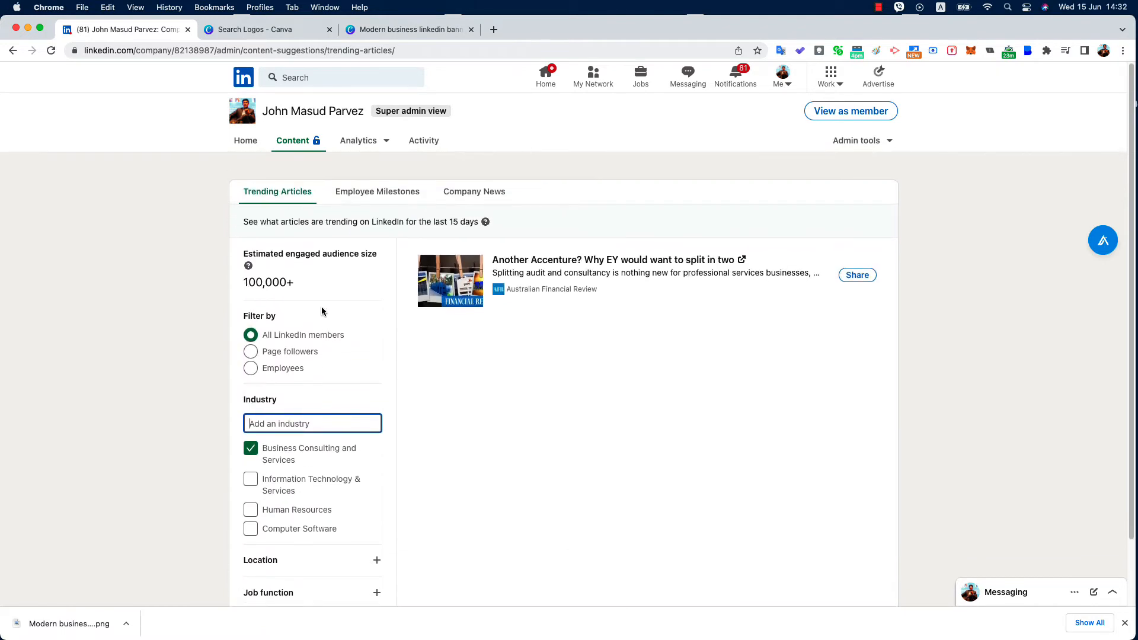
{"action": "left_click", "coordinate": [246, 145]}
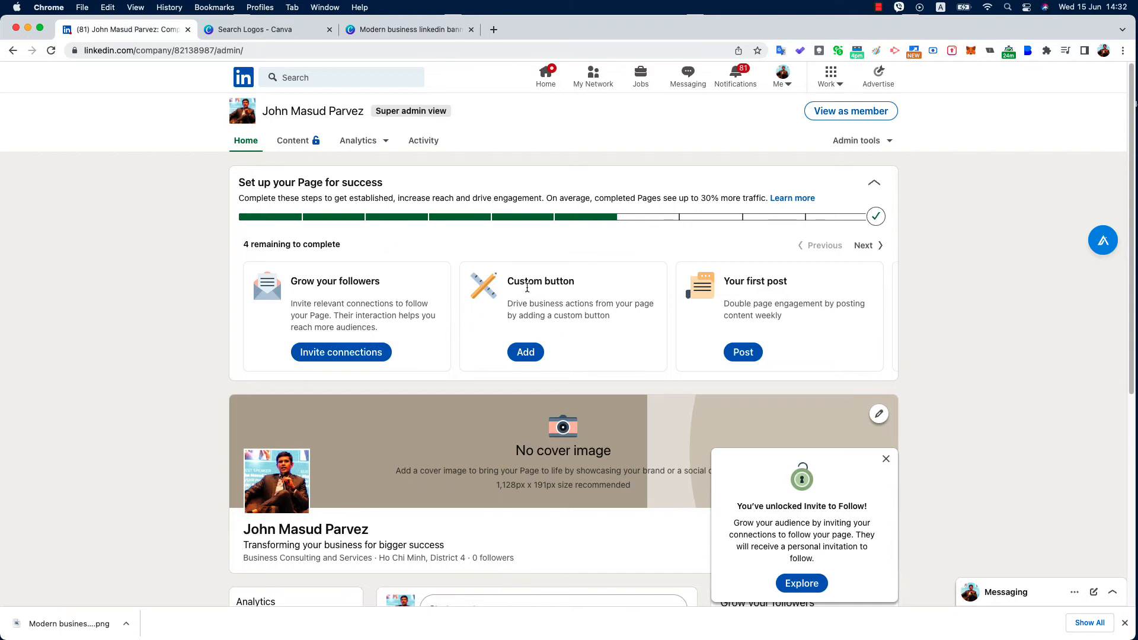
{"action": "left_click", "coordinate": [525, 352]}
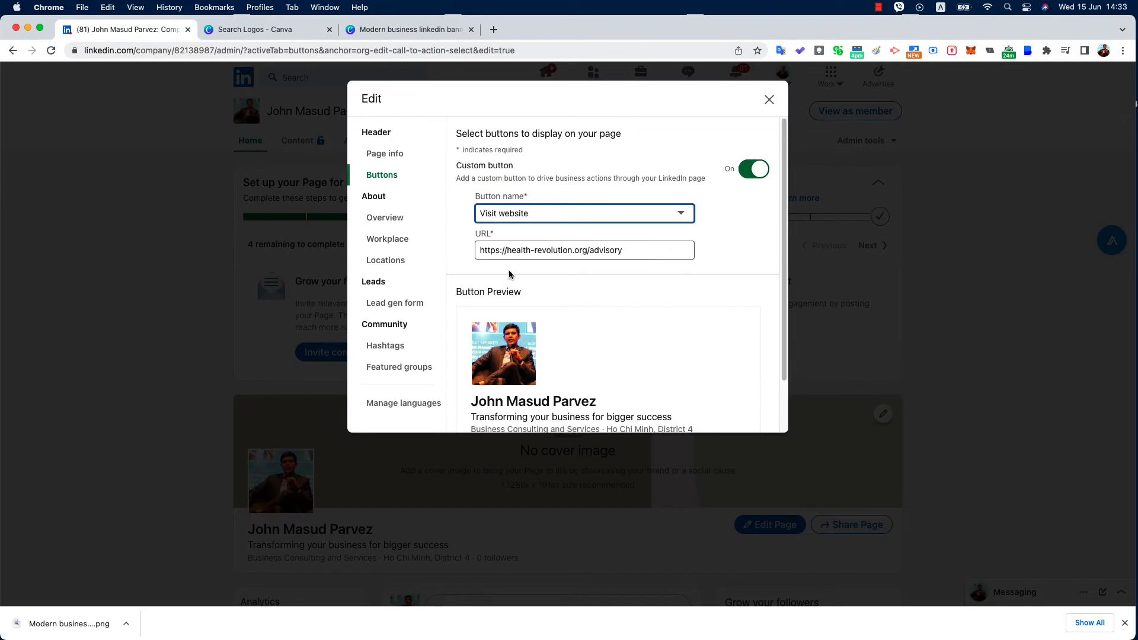
{"action": "left_click", "coordinate": [675, 213]}
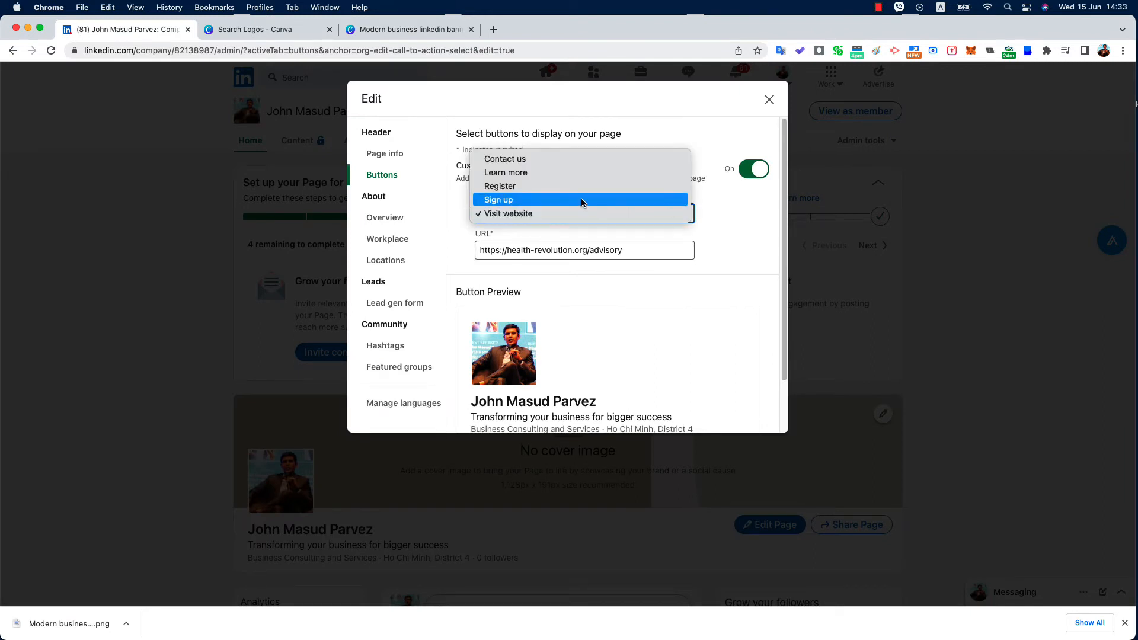
{"action": "left_click", "coordinate": [578, 174]}
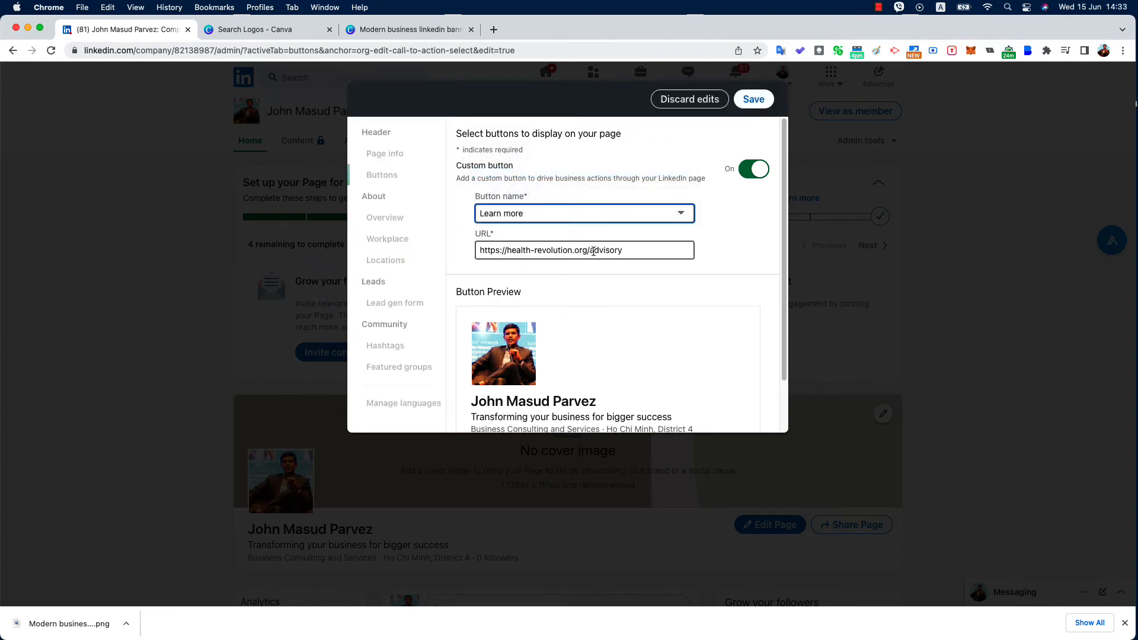
{"action": "scroll", "coordinate": [581, 312], "scroll_direction": "up", "scroll_amount": 2}
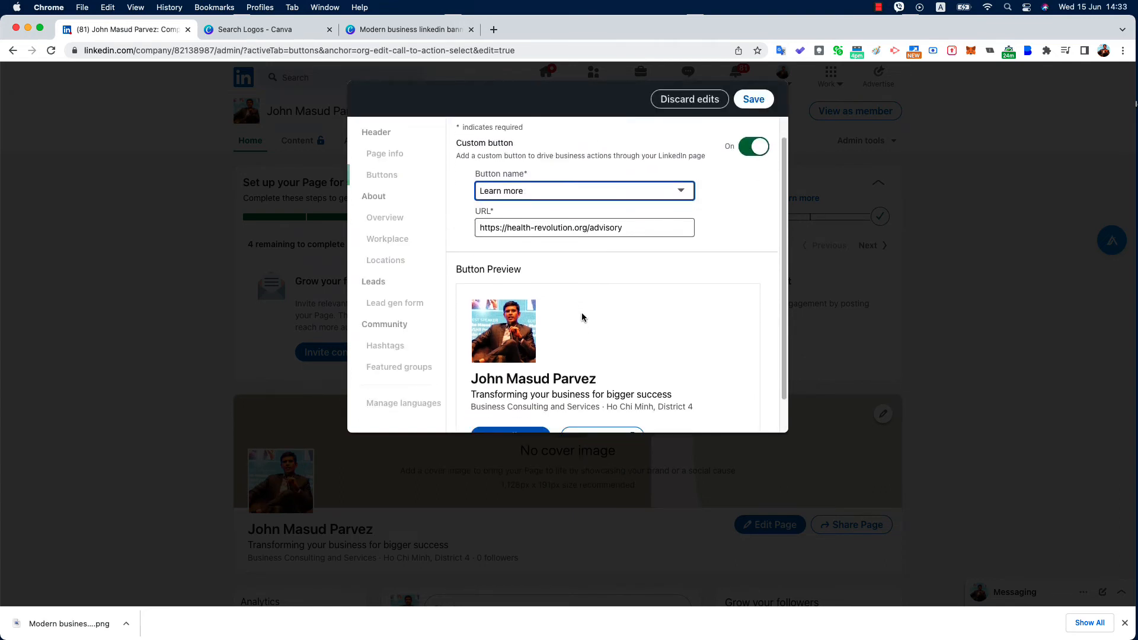
{"action": "scroll", "coordinate": [581, 312], "scroll_direction": "down", "scroll_amount": 2}
{"action": "scroll", "coordinate": [632, 259], "scroll_direction": "up", "scroll_amount": 2}
{"action": "left_click", "coordinate": [745, 101]}
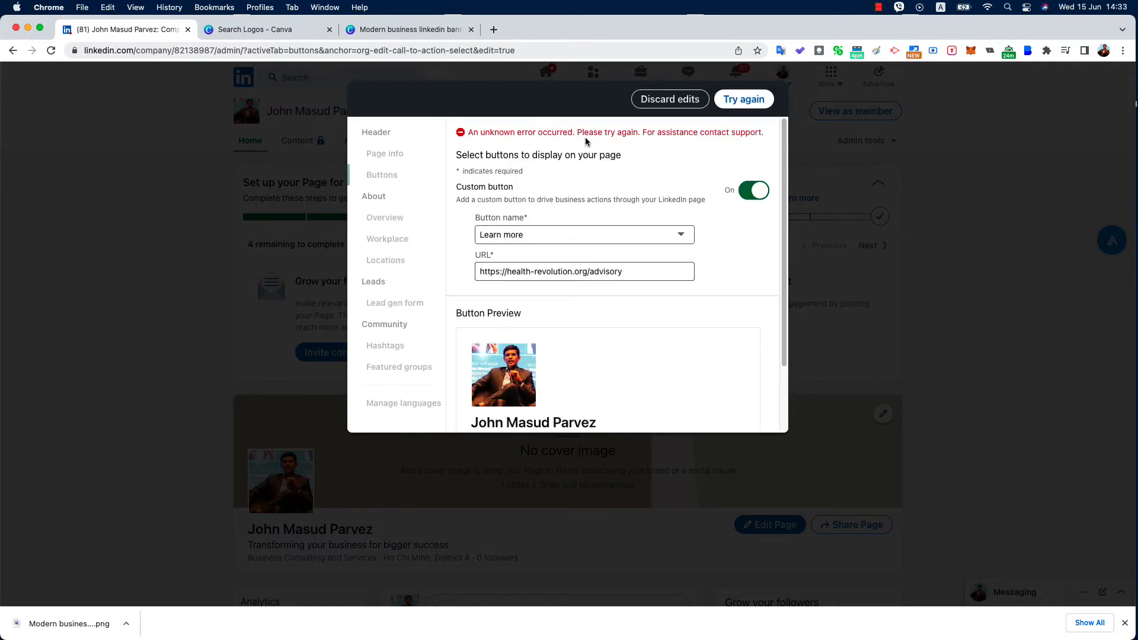
{"action": "left_click", "coordinate": [745, 101]}
{"action": "left_click", "coordinate": [669, 99]}
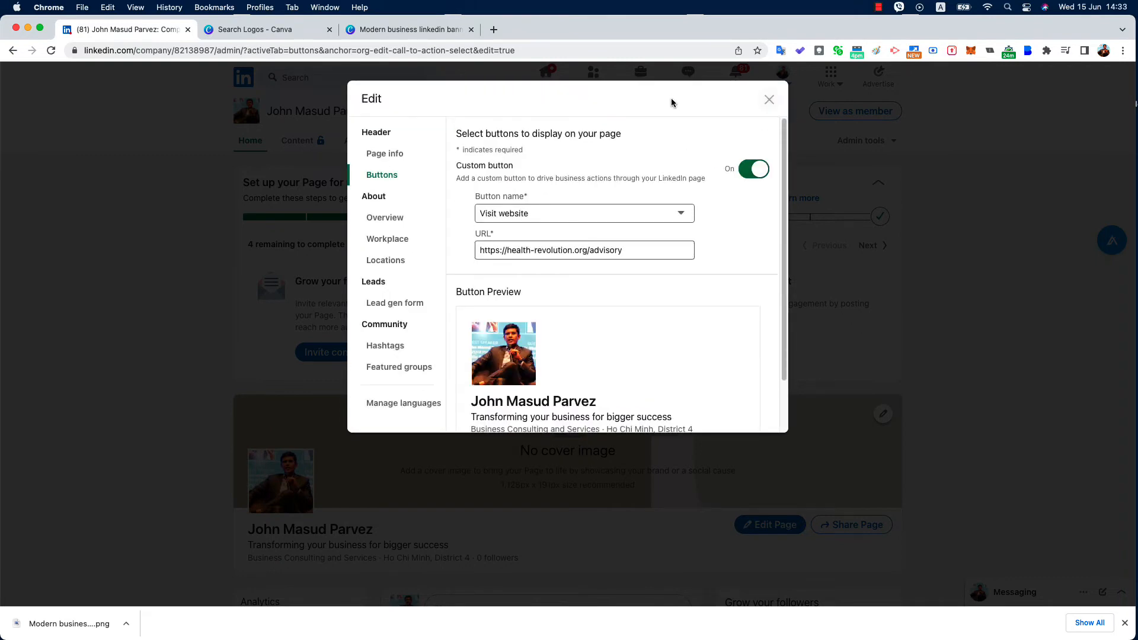
{"action": "left_click", "coordinate": [767, 99]}
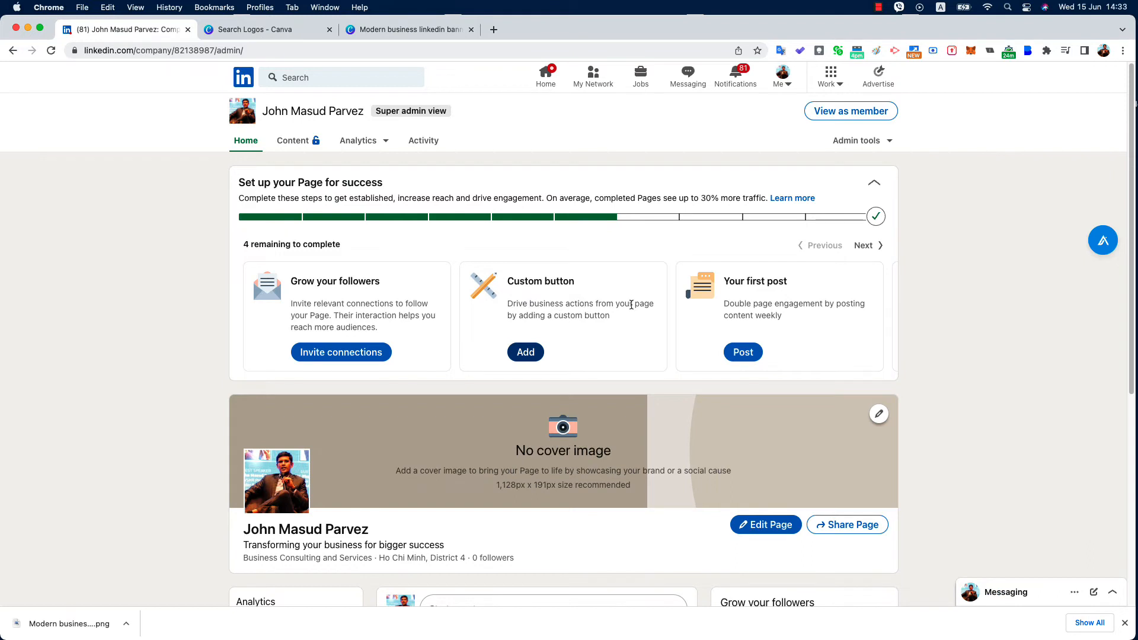
Upload 'Modern business linkedin banner.png' from Downloads as the page's cover image
{"action": "scroll", "coordinate": [671, 312], "scroll_direction": "down", "scroll_amount": 4}
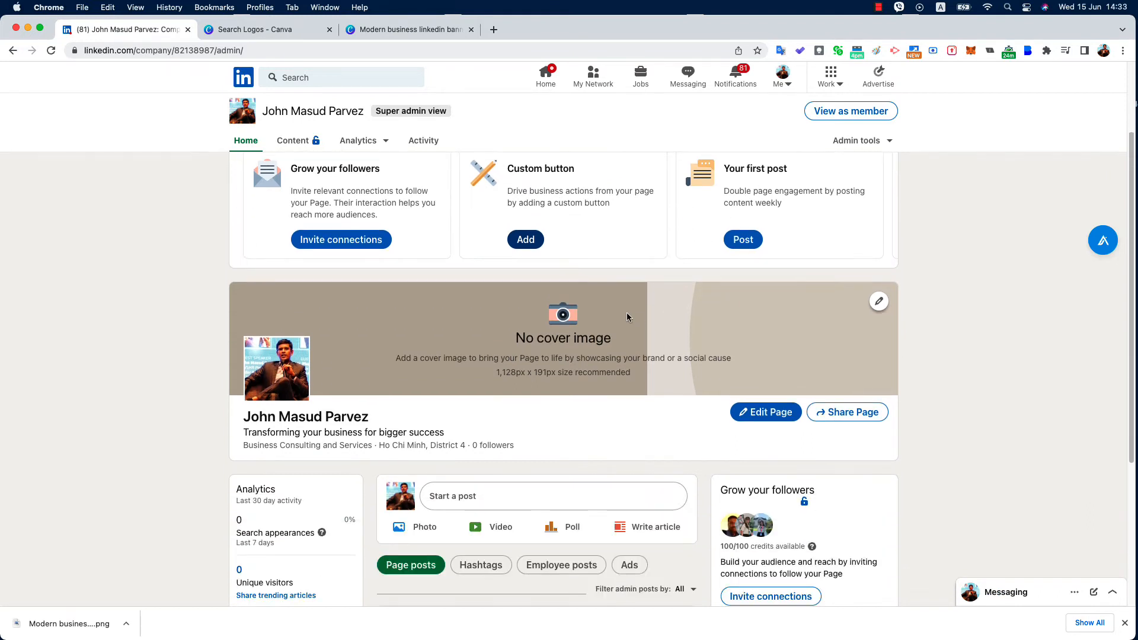
{"action": "scroll", "coordinate": [566, 325], "scroll_direction": "down", "scroll_amount": 1}
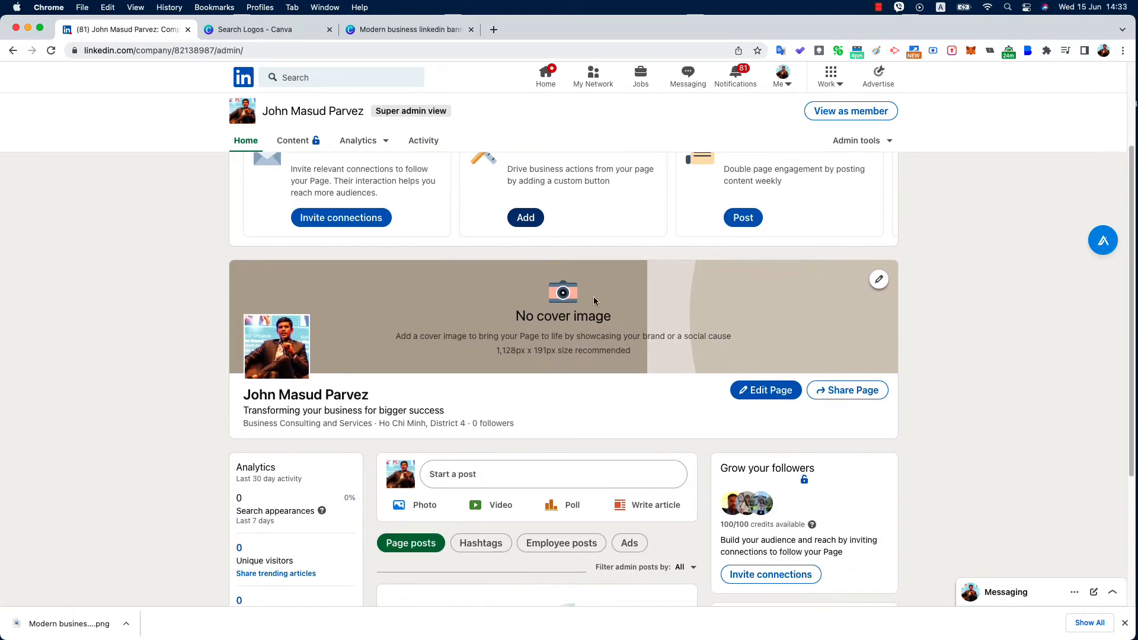
{"action": "left_click", "coordinate": [879, 279]}
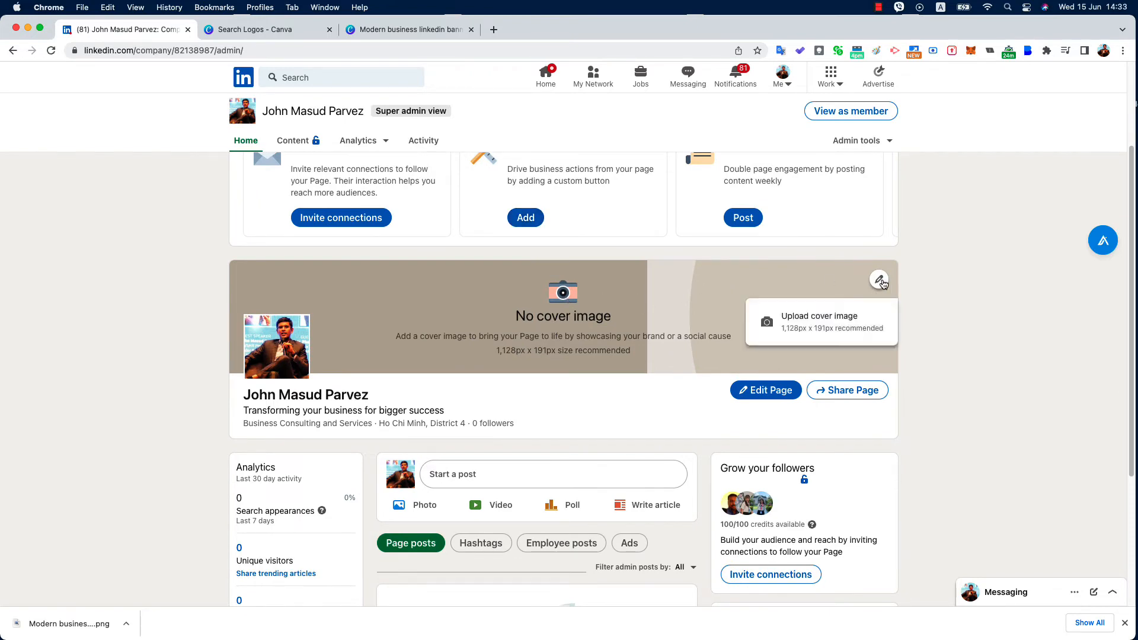
{"action": "left_click", "coordinate": [807, 325]}
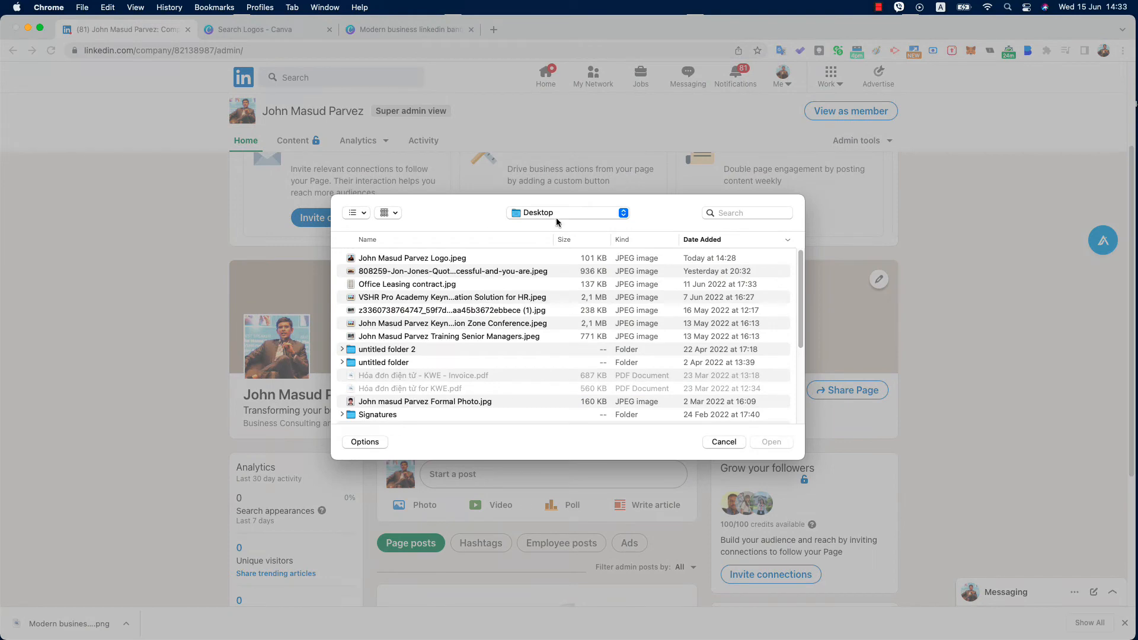
{"action": "left_click", "coordinate": [557, 221]}
{"action": "left_click", "coordinate": [541, 341]}
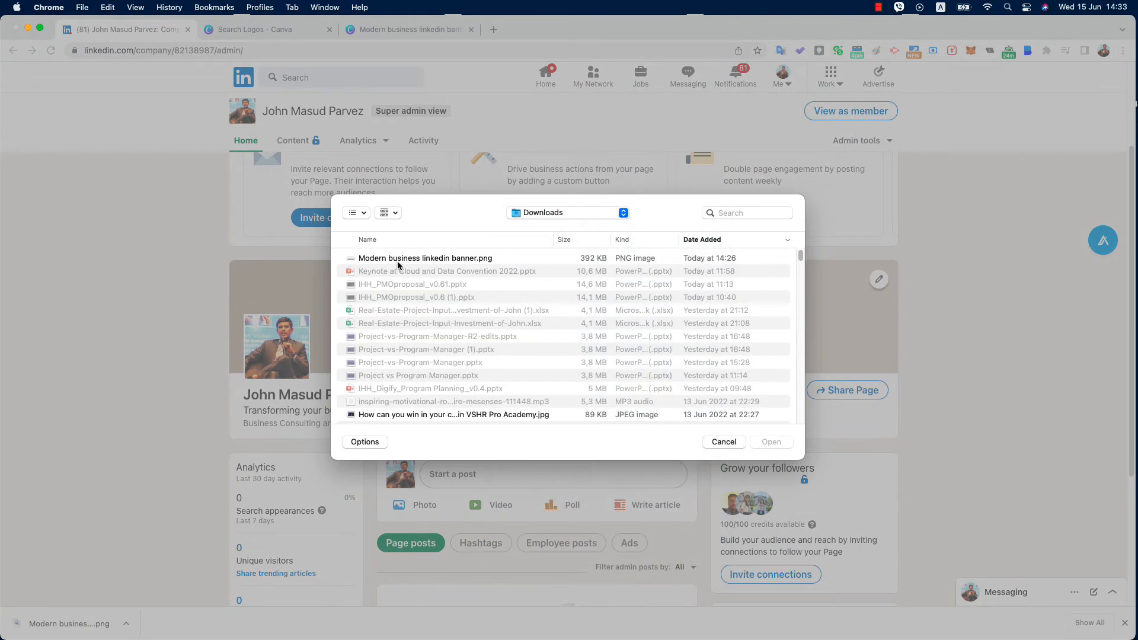
{"action": "double_click", "coordinate": [397, 262]}
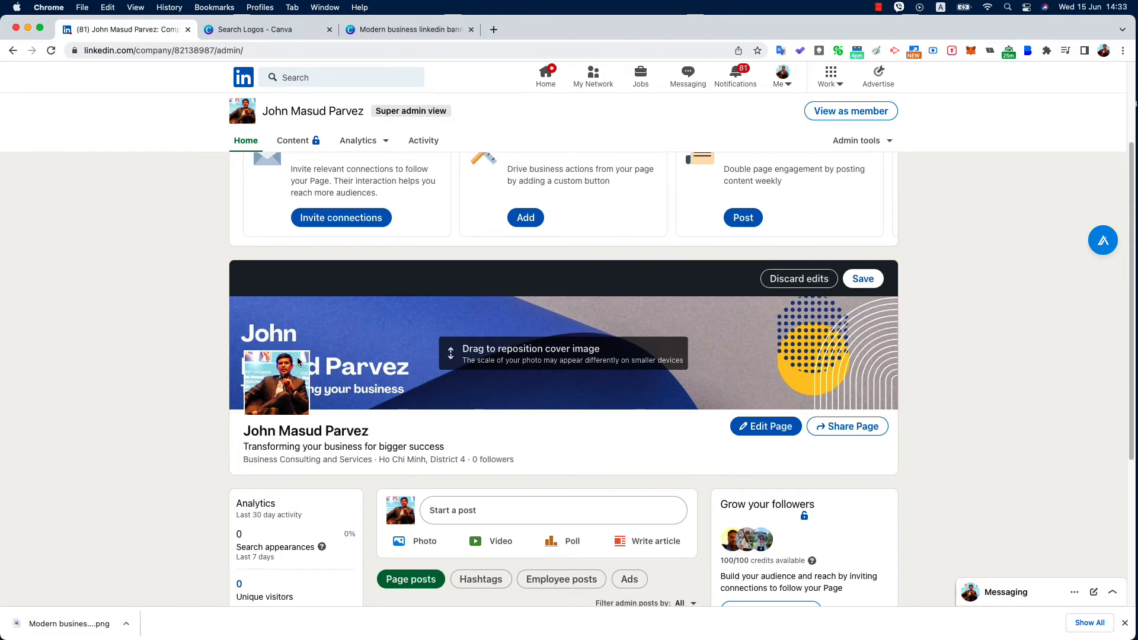
{"action": "left_click", "coordinate": [407, 33]}
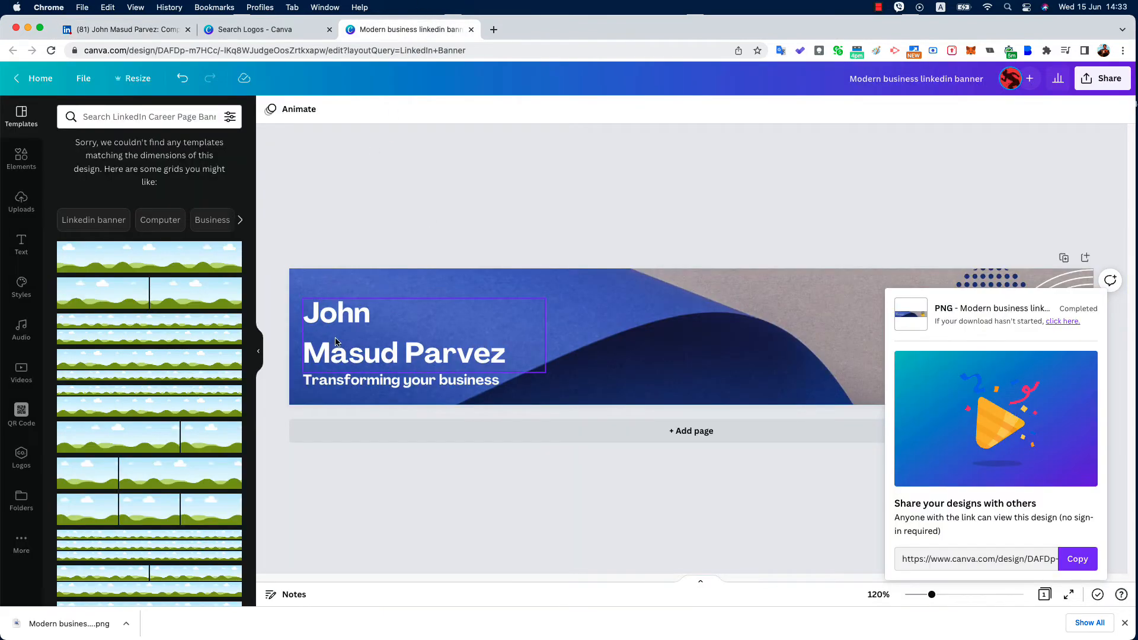
Move the name and tagline text group to the right side of the banner
{"action": "left_click", "coordinate": [361, 346]}
{"action": "left_click_drag", "start_coordinate": [361, 346], "coordinate": [654, 339]}
{"action": "left_click", "coordinate": [580, 324]}
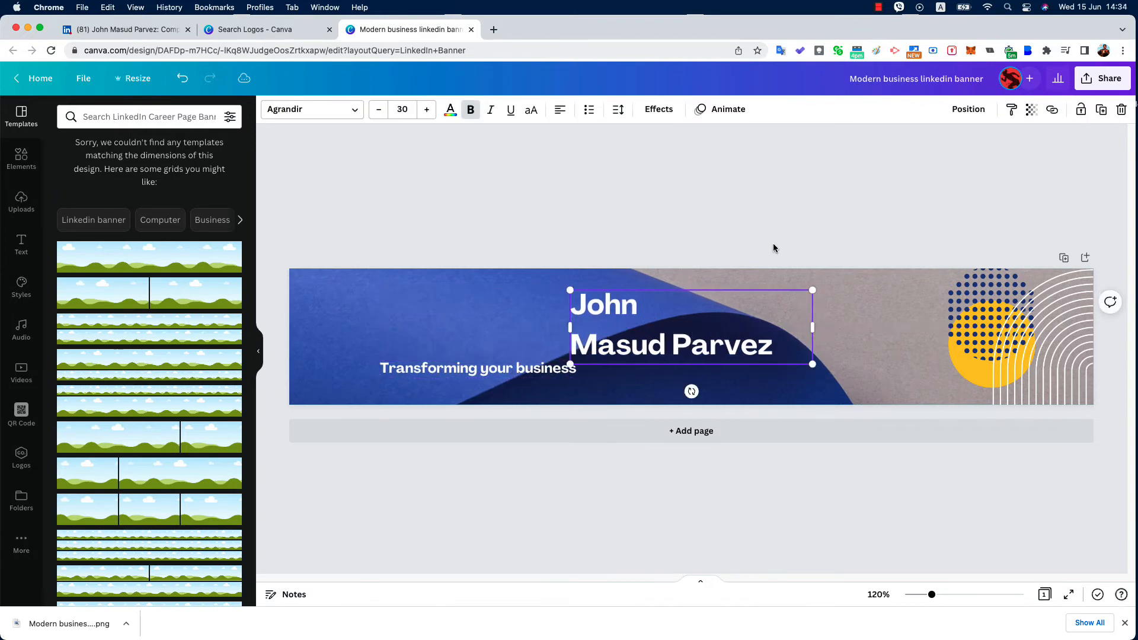
{"action": "left_click_drag", "start_coordinate": [463, 368], "coordinate": [655, 369]}
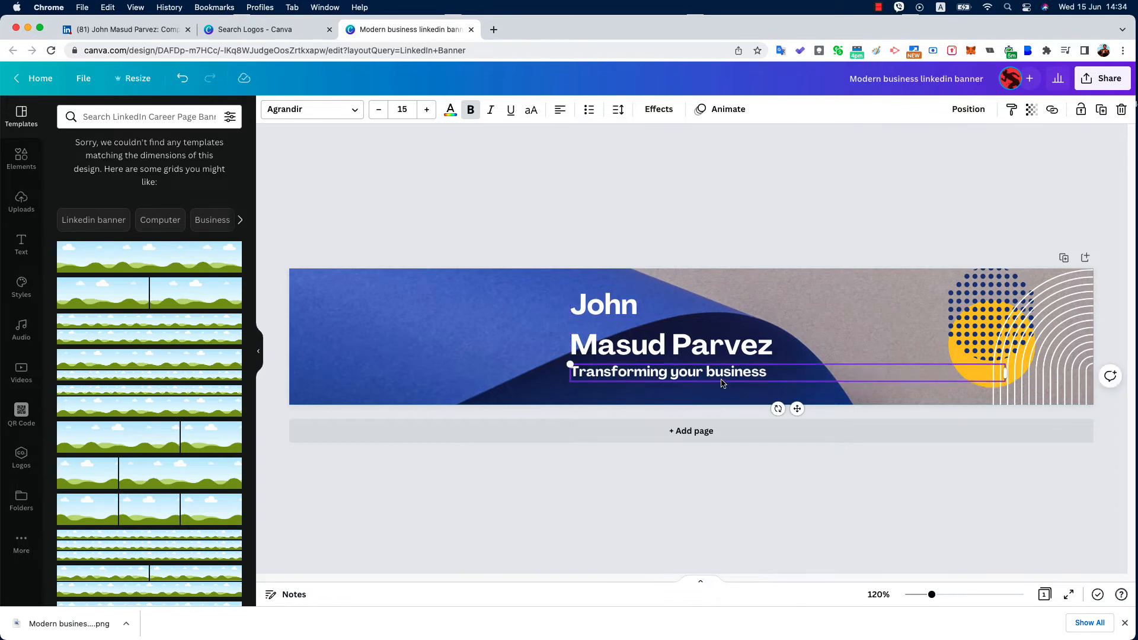
Edit the tagline to read 'Transforming your Business for Success'
{"action": "double_click", "coordinate": [721, 378]}
{"action": "left_click", "coordinate": [705, 372]}
{"action": "left_click", "coordinate": [778, 373]}
{"action": "type", "text": "for success"}
{"action": "key", "text": "BackSpace"}
{"action": "key", "text": "BackSpace"}
{"action": "key", "text": "BackSpace"}
{"action": "key", "text": "BackSpace"}
{"action": "key", "text": "BackSpace"}
{"action": "key", "text": "BackSpace"}
{"action": "key", "text": "BackSpace"}
{"action": "type", "text": "Succes"}
{"action": "left_click", "coordinate": [714, 371]}
{"action": "key", "text": "BackSpace"}
{"action": "type", "text": "B"}
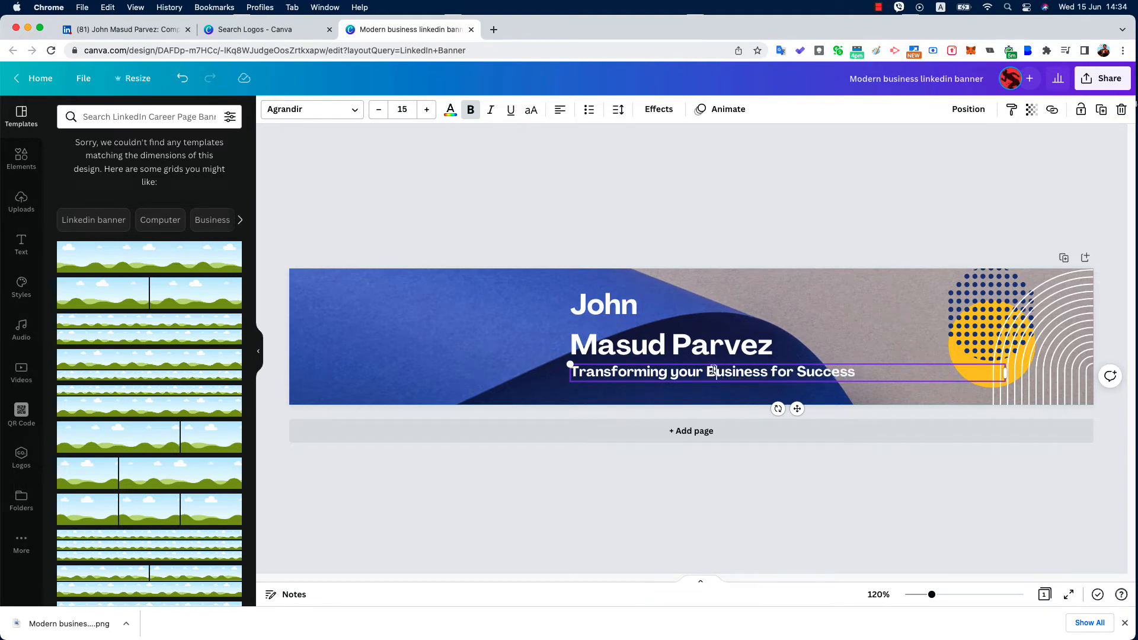
{"action": "triple_click", "coordinate": [673, 371]}
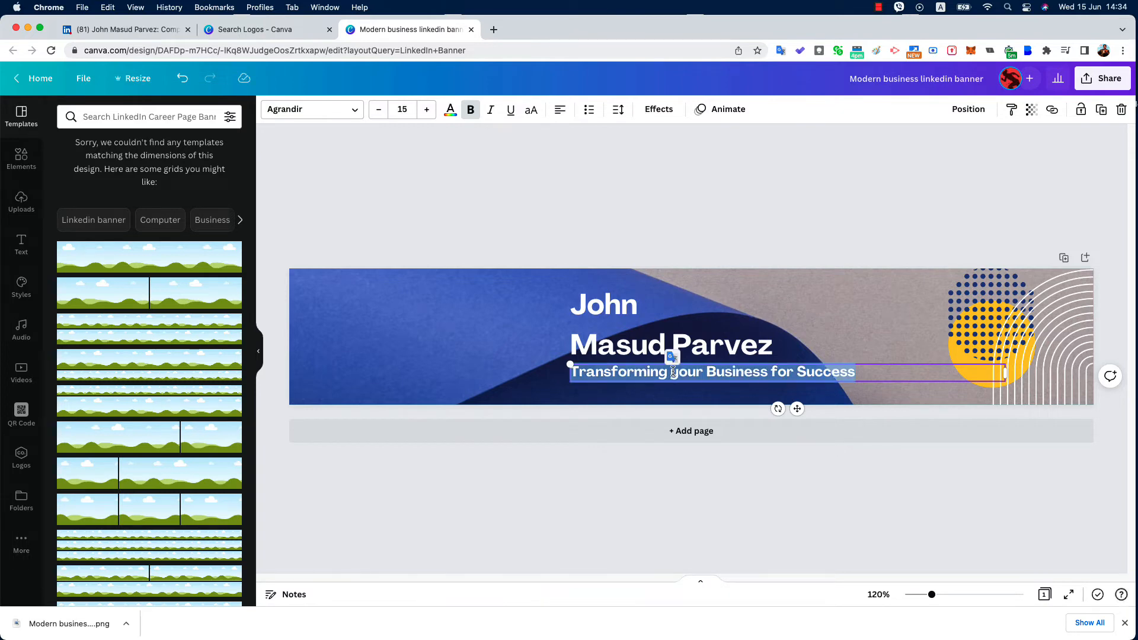
{"action": "left_click", "coordinate": [705, 273]}
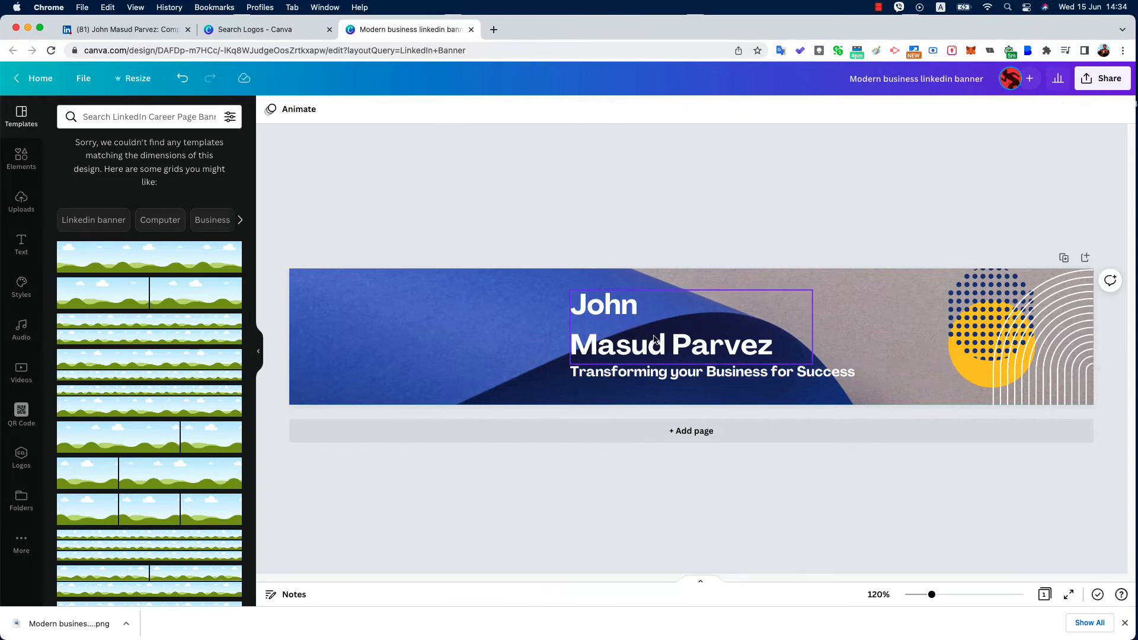
Download the banner as a PNG, then go back to the LinkedIn tab
{"action": "left_click", "coordinate": [1101, 78]}
{"action": "left_click", "coordinate": [938, 362]}
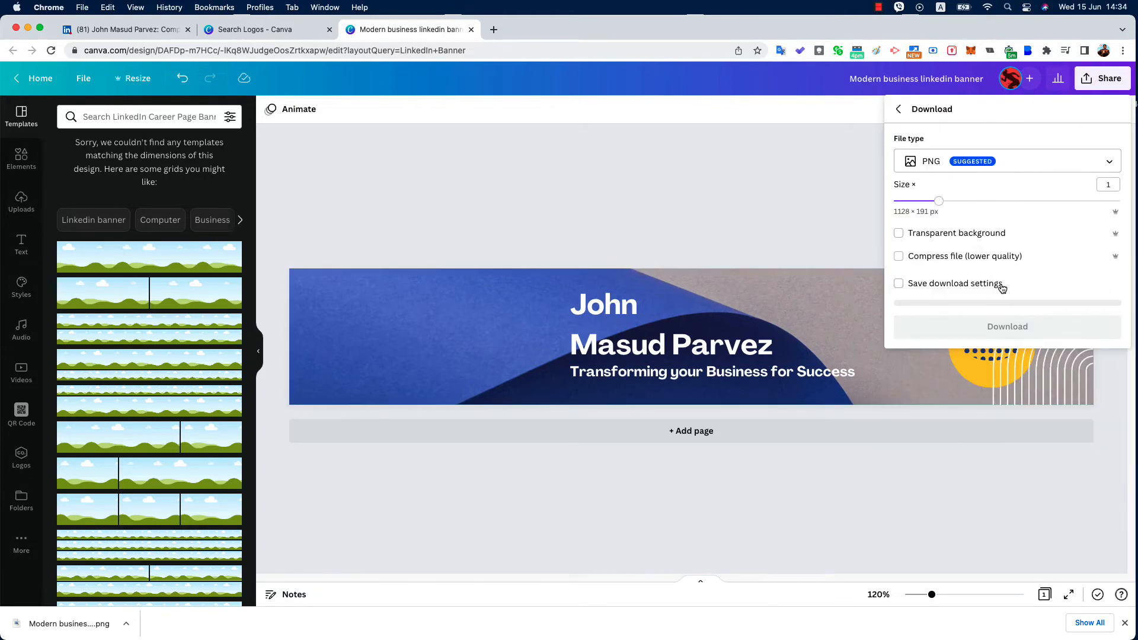
{"action": "left_click", "coordinate": [988, 326]}
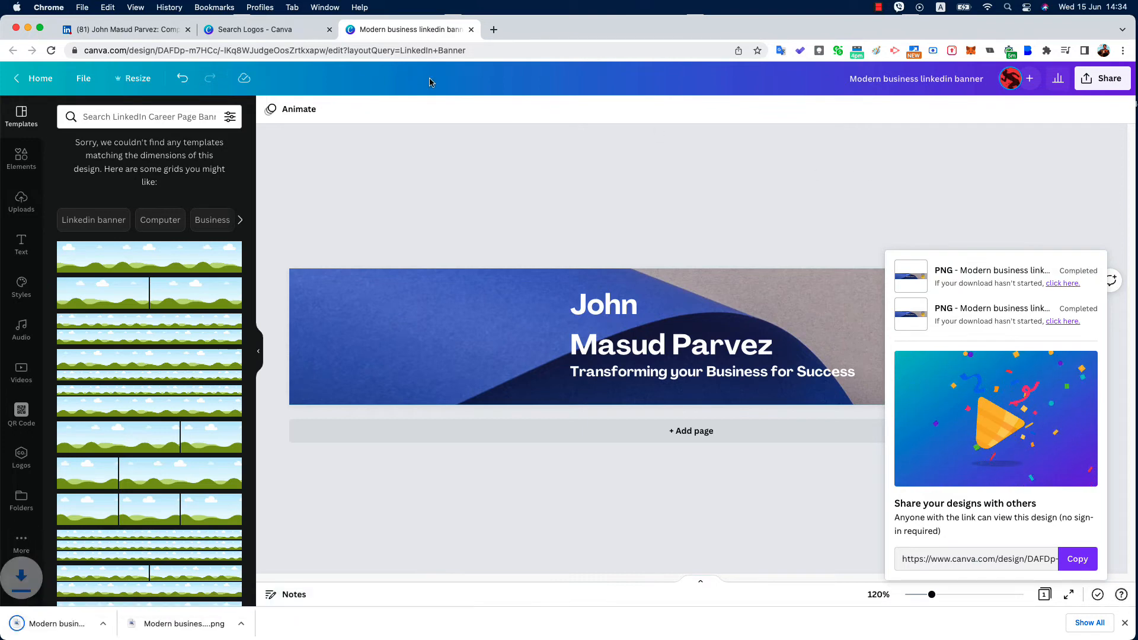
{"action": "left_click", "coordinate": [135, 30]}
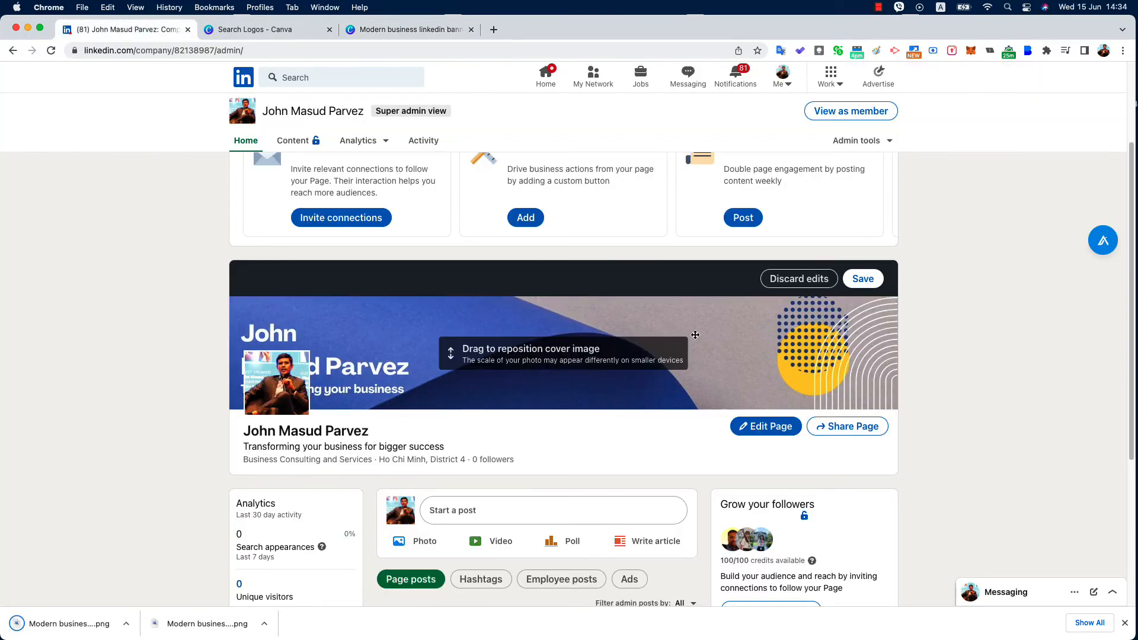
Discard the old cover edit, then upload and save the newest banner PNG as the cover
{"action": "left_click", "coordinate": [810, 280]}
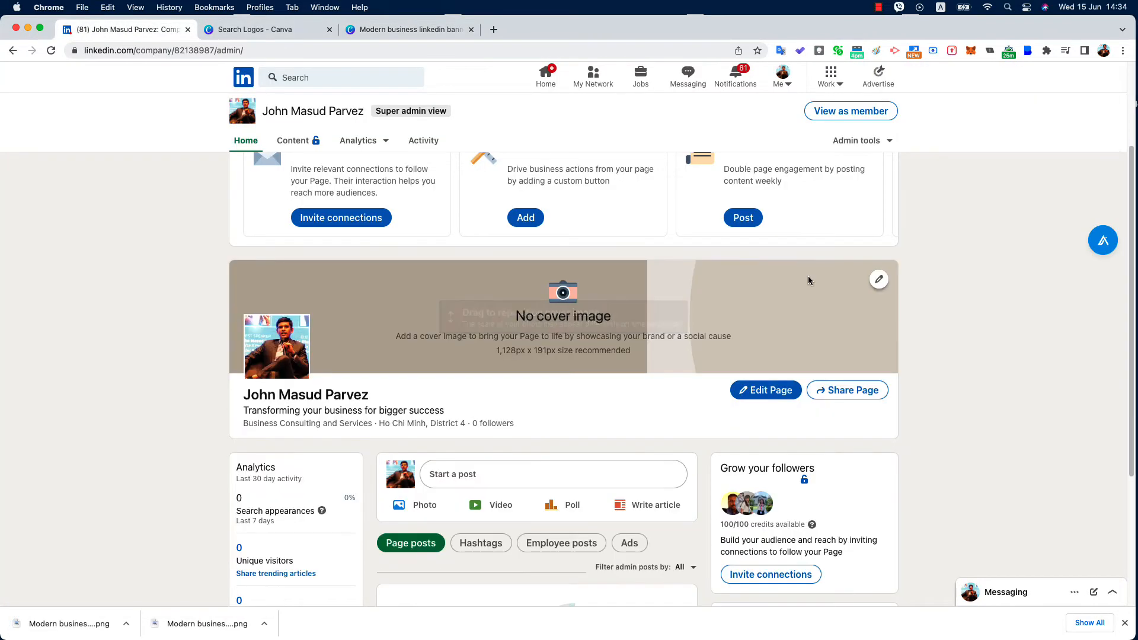
{"action": "left_click", "coordinate": [879, 280]}
{"action": "left_click", "coordinate": [807, 324]}
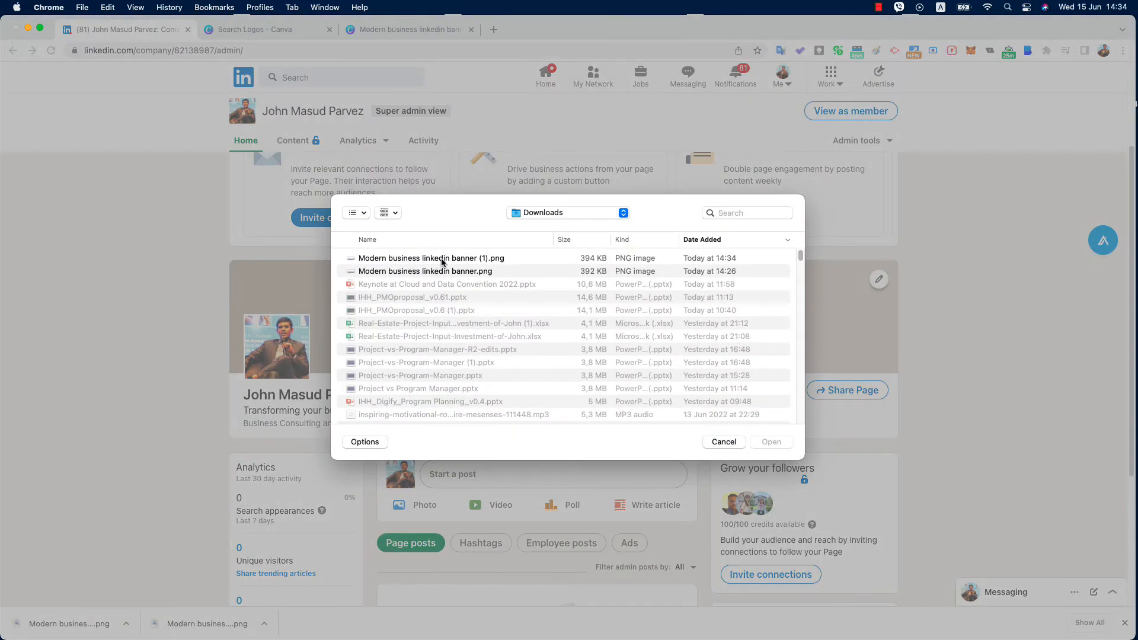
{"action": "double_click", "coordinate": [531, 258]}
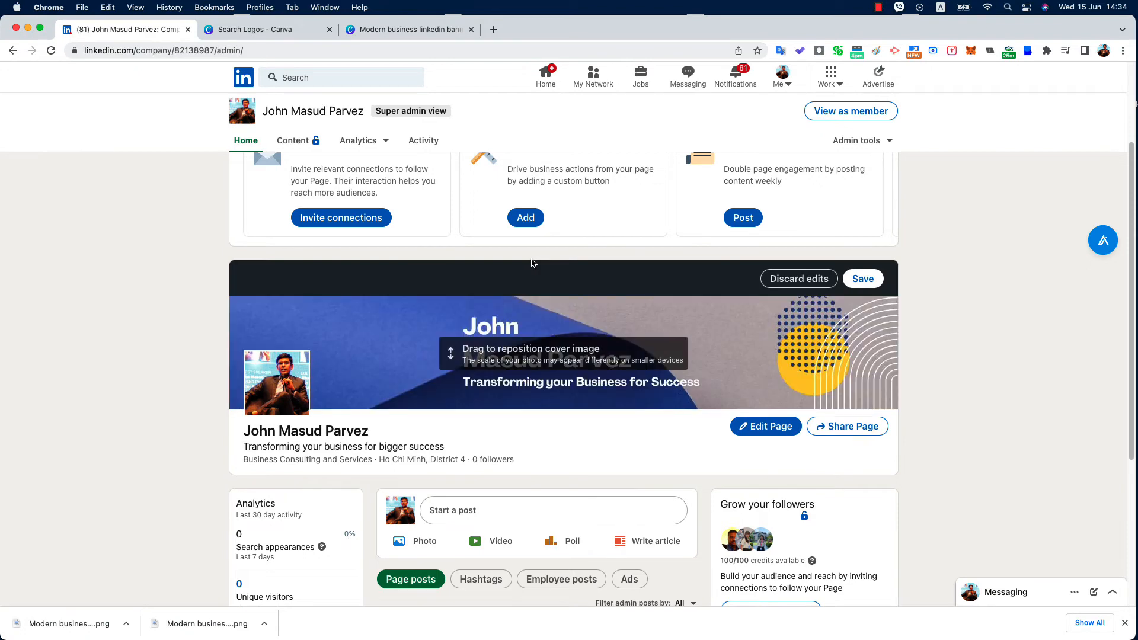
{"action": "scroll", "coordinate": [549, 431], "scroll_direction": "down", "scroll_amount": 3}
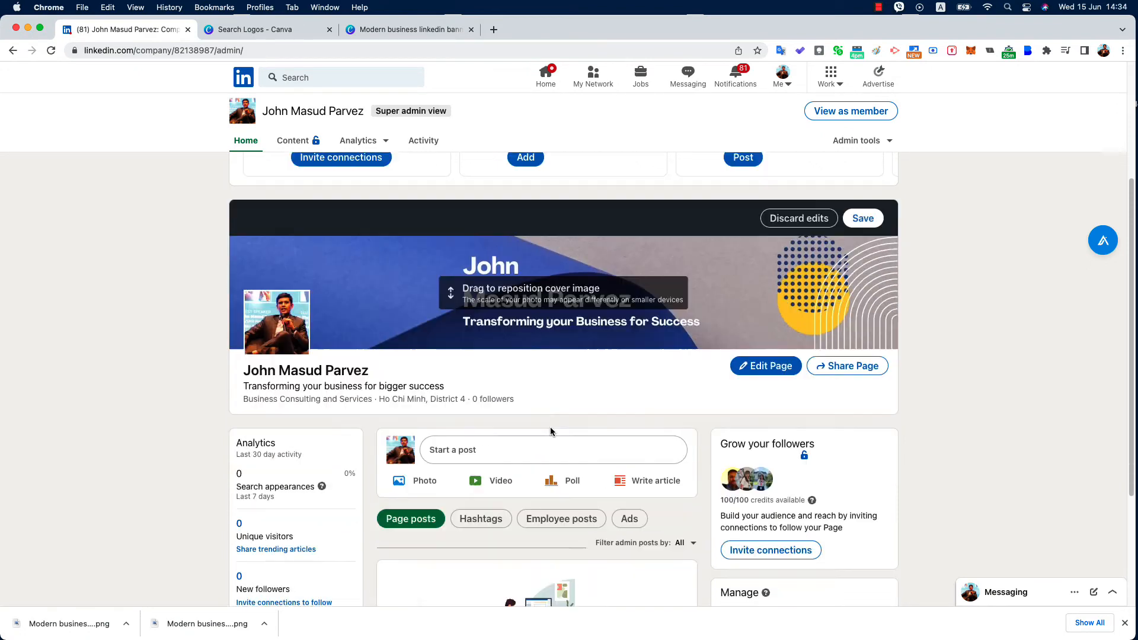
{"action": "scroll", "coordinate": [555, 388], "scroll_direction": "down", "scroll_amount": 5}
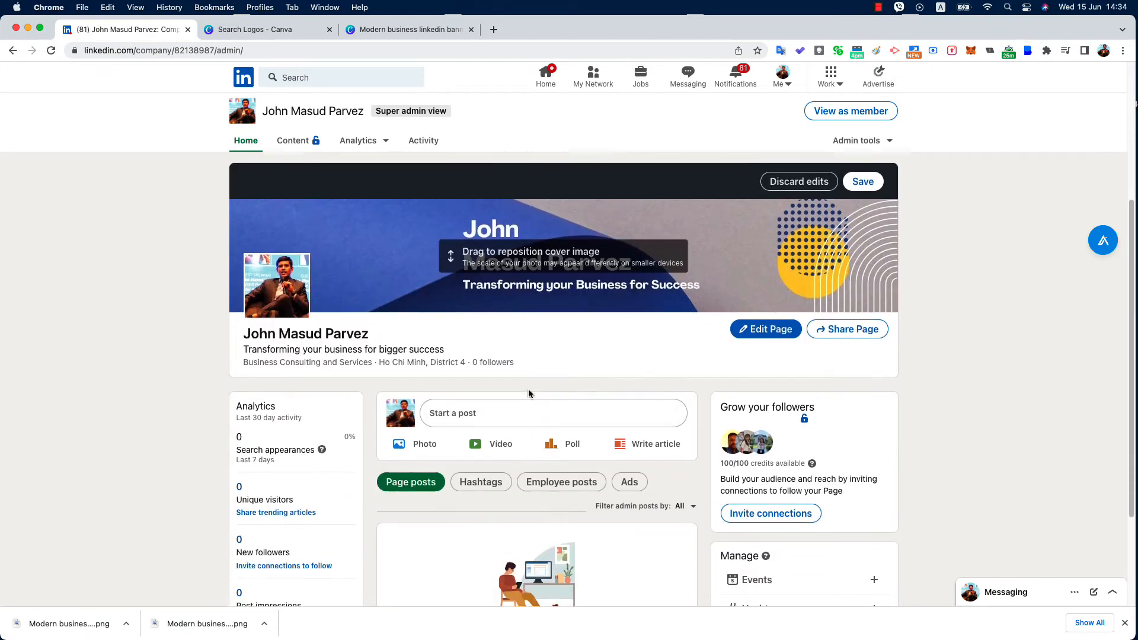
{"action": "scroll", "coordinate": [529, 399], "scroll_direction": "up", "scroll_amount": 12}
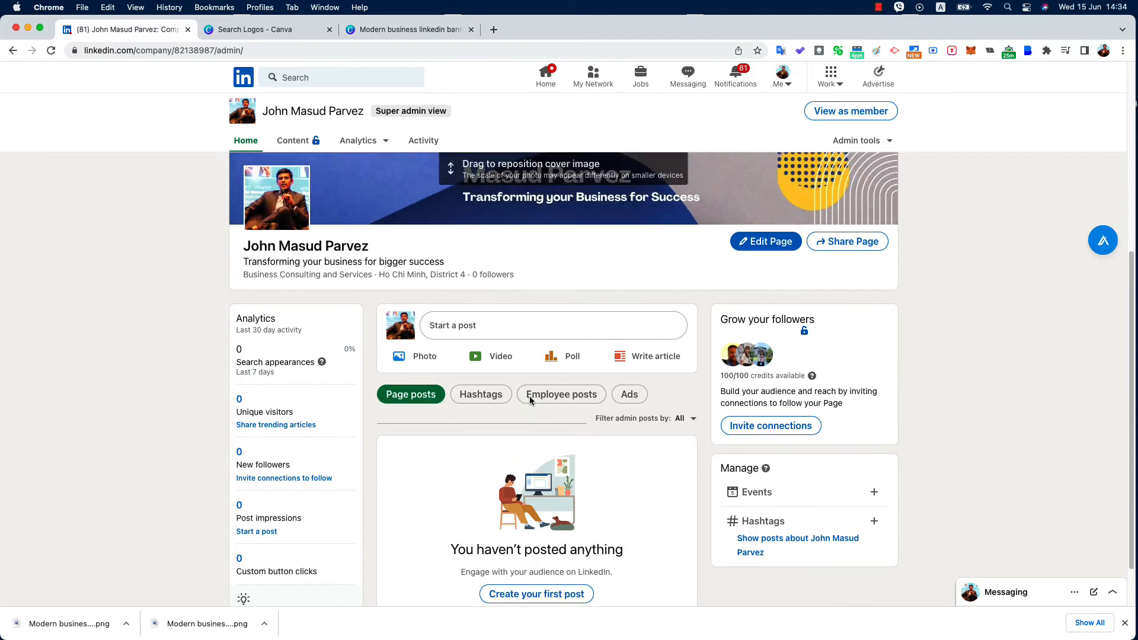
{"action": "left_click", "coordinate": [881, 415]}
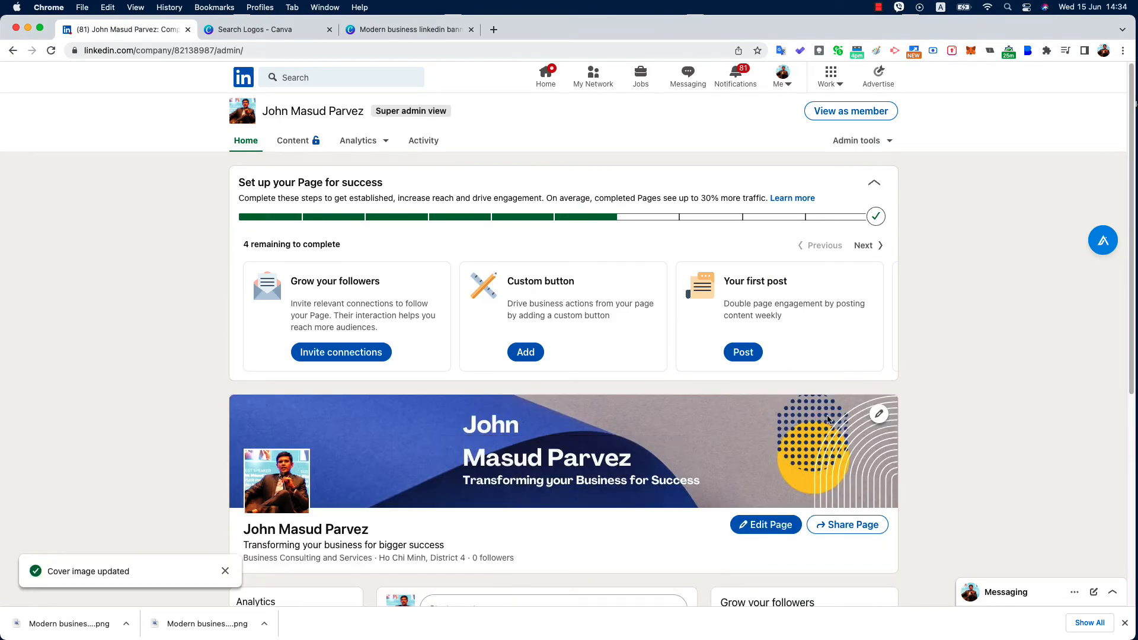
Dismiss the cover-updated notice and close the downloads bar
{"action": "scroll", "coordinate": [687, 399], "scroll_direction": "down", "scroll_amount": 8}
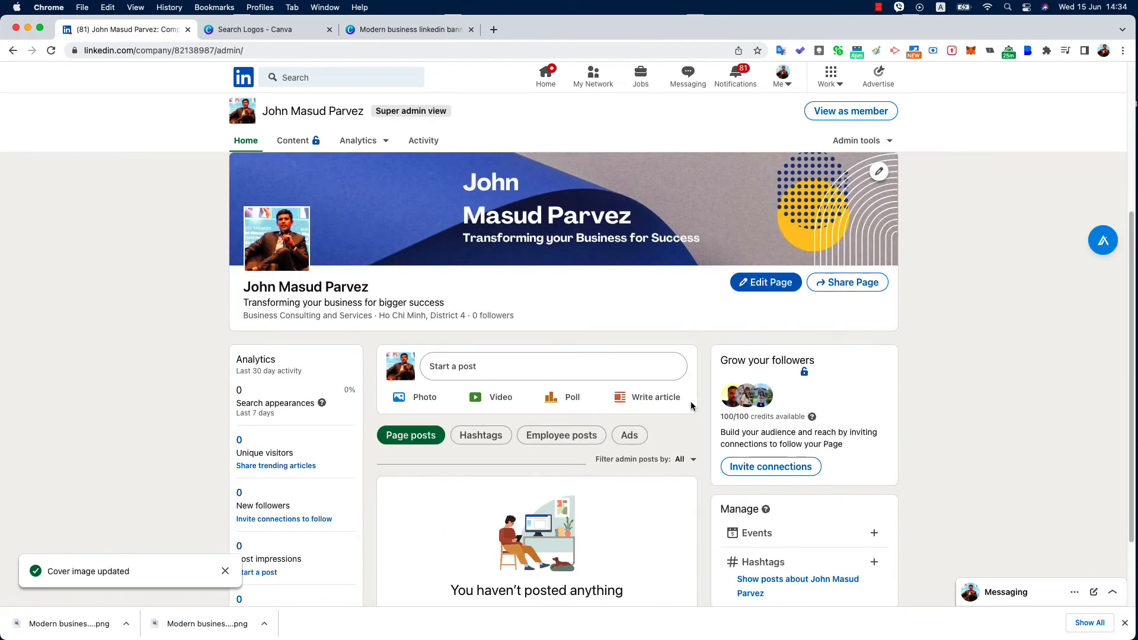
{"action": "scroll", "coordinate": [259, 415], "scroll_direction": "down", "scroll_amount": 3}
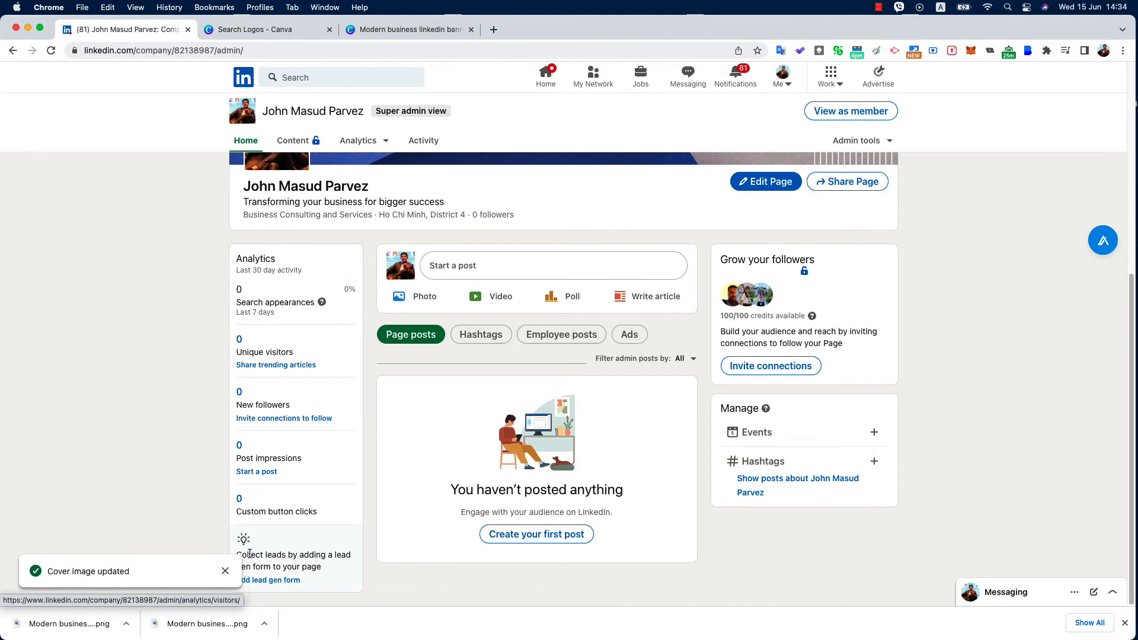
{"action": "left_click", "coordinate": [226, 571]}
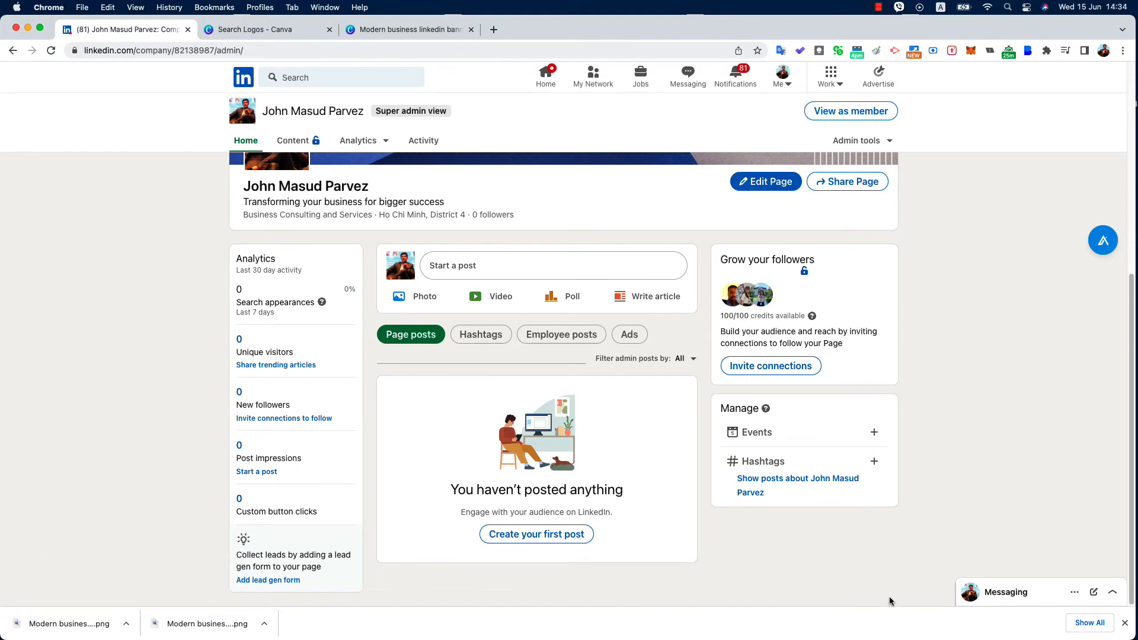
{"action": "left_click", "coordinate": [1124, 623]}
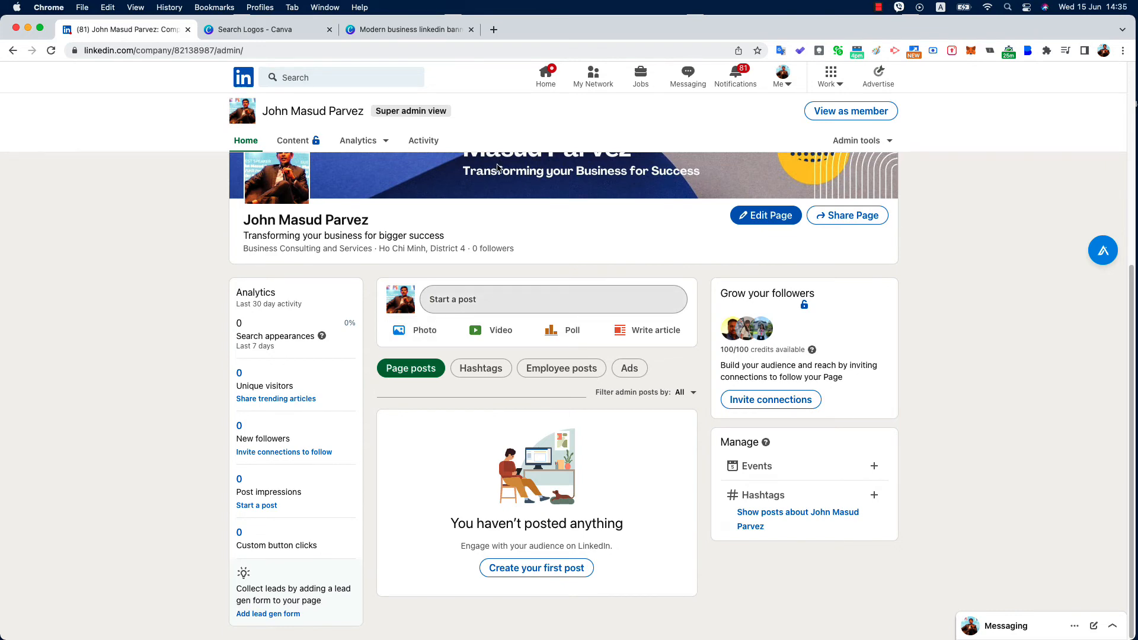
{"action": "left_click", "coordinate": [494, 29]}
From your LinkedIn profile, open the digital transformation keynote post and select its text and hashtags
{"action": "type", "text": "linkedin"}
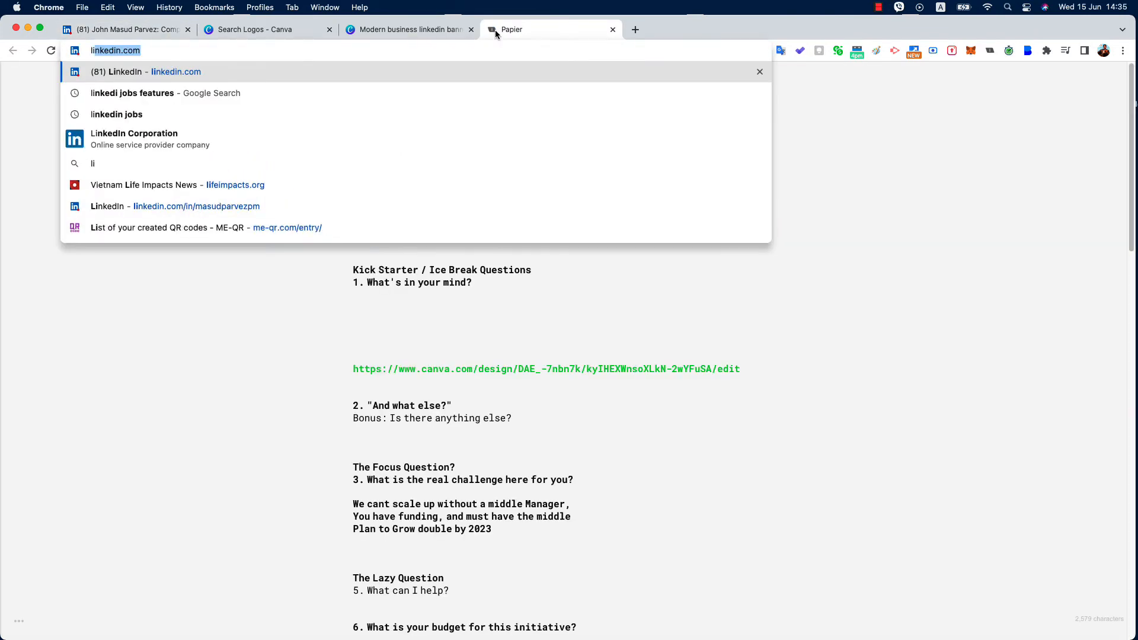
{"action": "key", "text": "Return"}
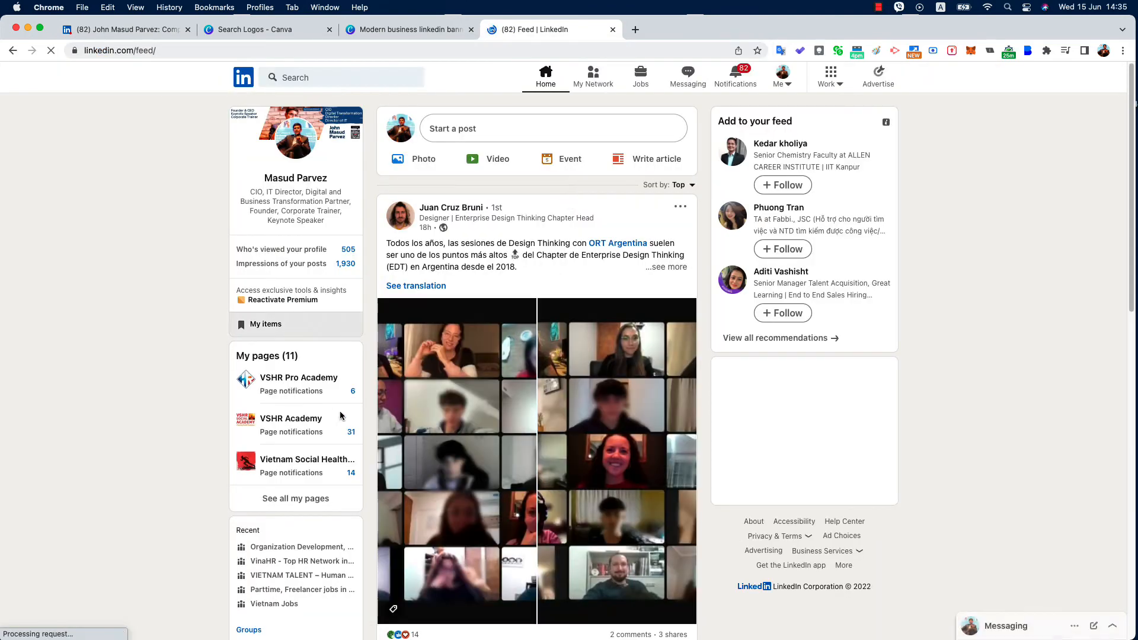
{"action": "left_click", "coordinate": [298, 178]}
{"action": "scroll", "coordinate": [456, 295], "scroll_direction": "down", "scroll_amount": 15}
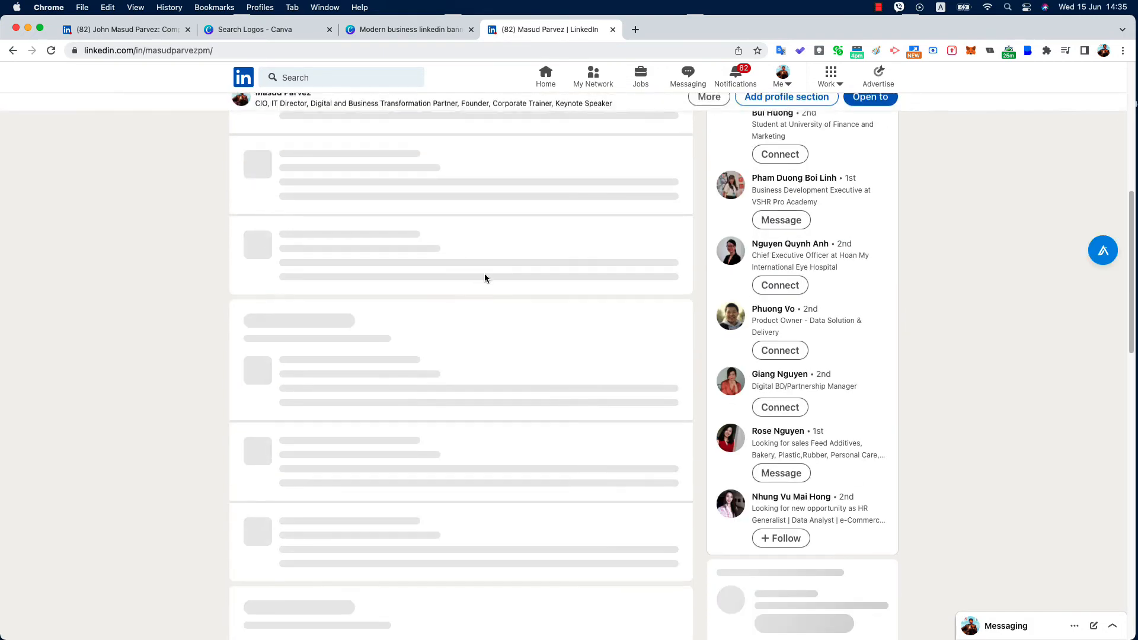
{"action": "scroll", "coordinate": [404, 317], "scroll_direction": "up", "scroll_amount": 3}
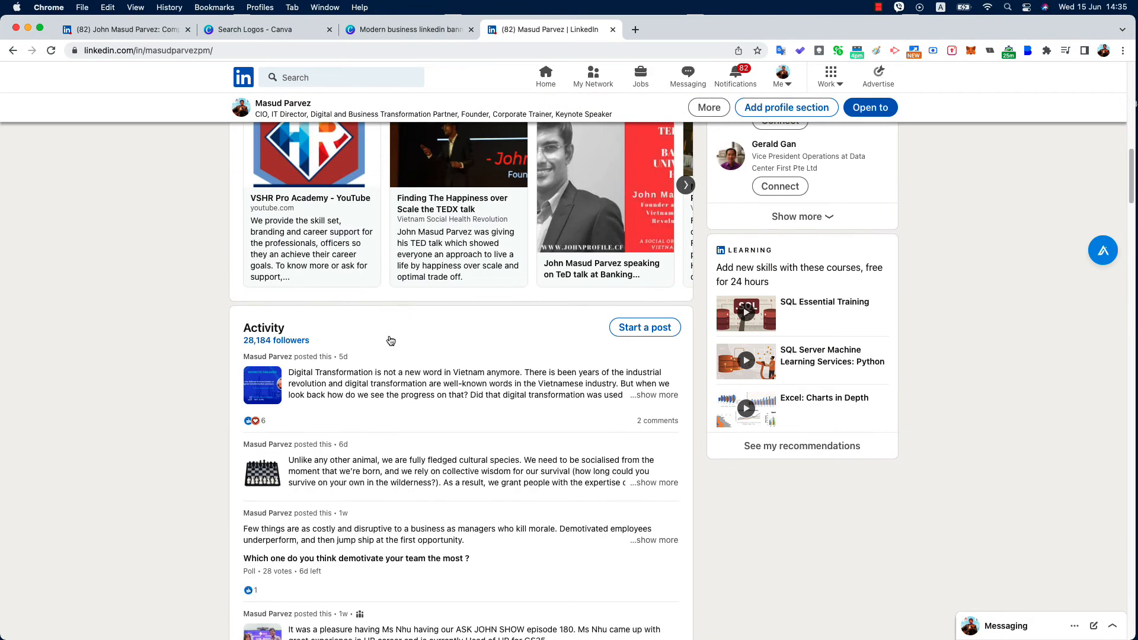
{"action": "left_click", "coordinate": [405, 378]}
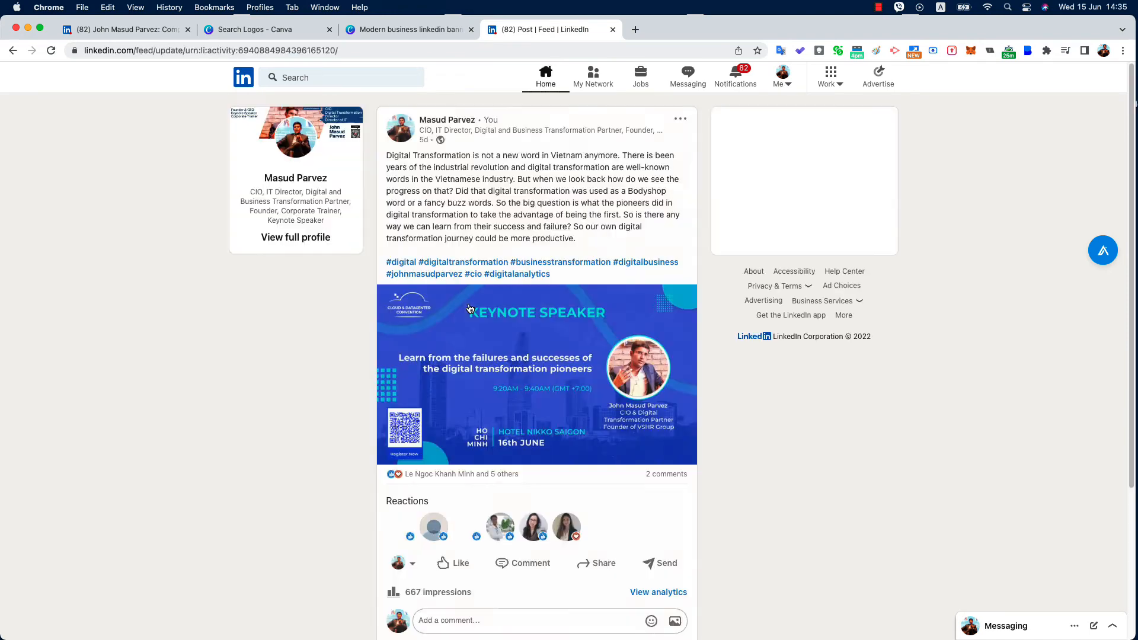
{"action": "mouse_move", "coordinate": [572, 283]}
{"action": "left_mouse_down"}
{"action": "mouse_move", "coordinate": [387, 252]}
{"action": "mouse_move", "coordinate": [378, 155]}
{"action": "left_mouse_up"}
Save the keynote image as 'Keynote speech on Business Transformation' JPEG
{"action": "right_click", "coordinate": [533, 320]}
{"action": "left_click", "coordinate": [559, 335]}
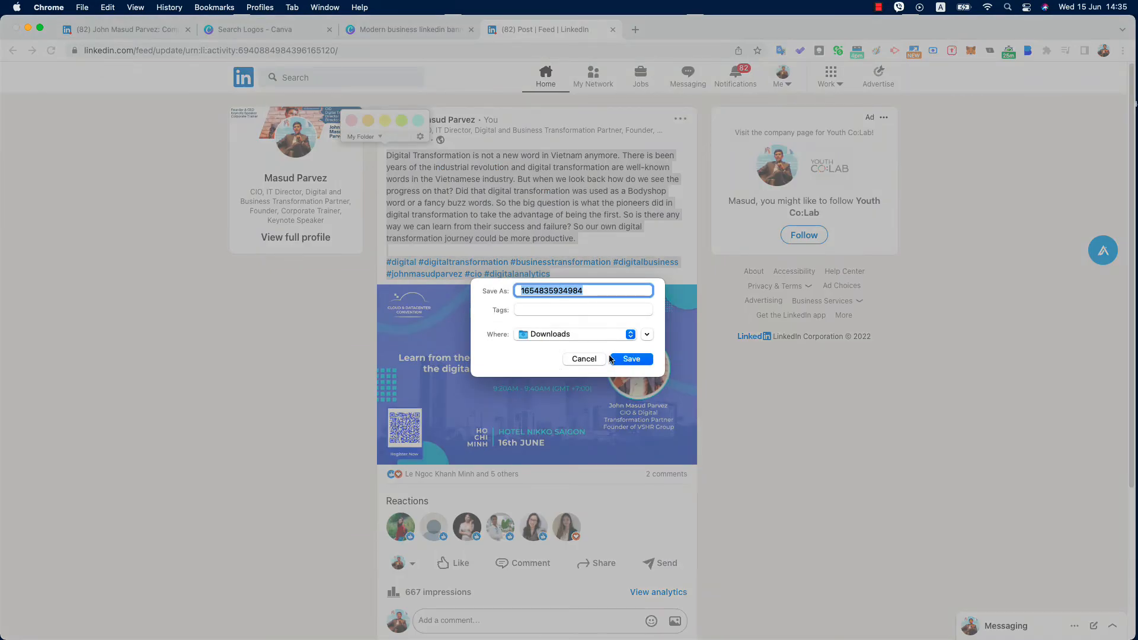
{"action": "type", "text": "Keynote speech on Busin"}
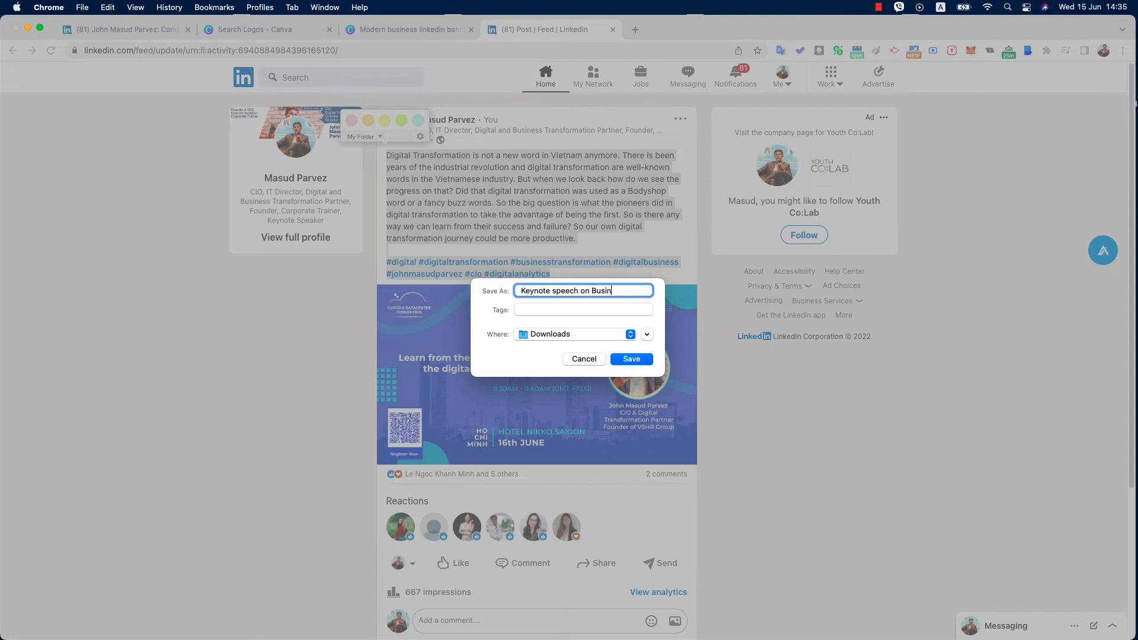
{"action": "type", "text": "ess Transformation"}
{"action": "key", "text": "Return"}
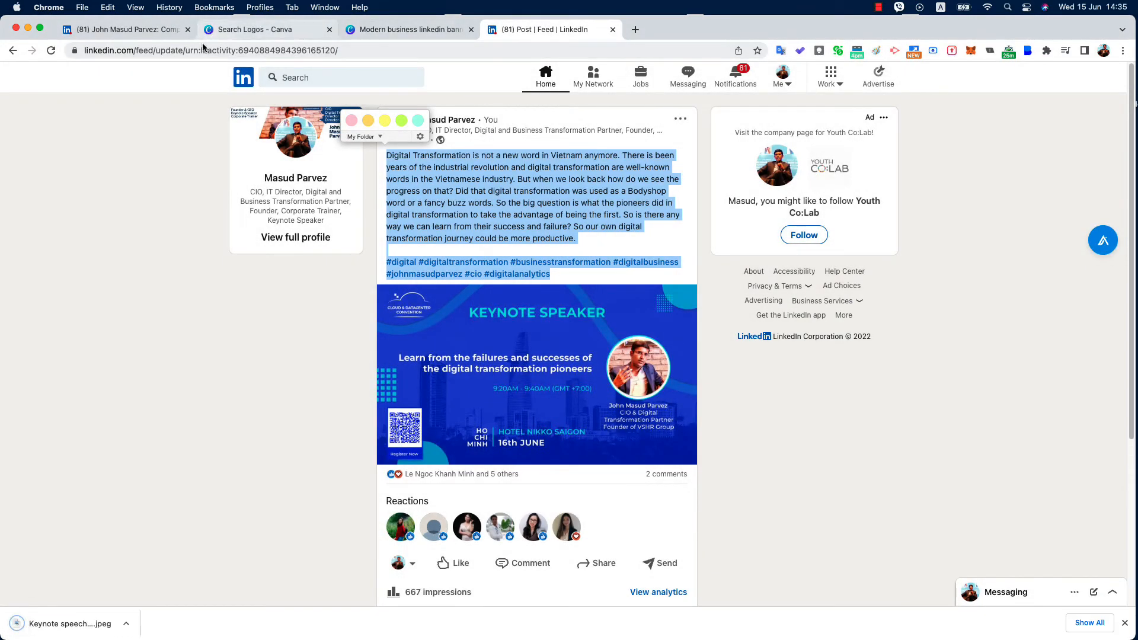
{"action": "left_click", "coordinate": [124, 29]}
Post the keynote speech JPEG with the pasted transformation text and hashtags on the company page
{"action": "left_click", "coordinate": [415, 296]}
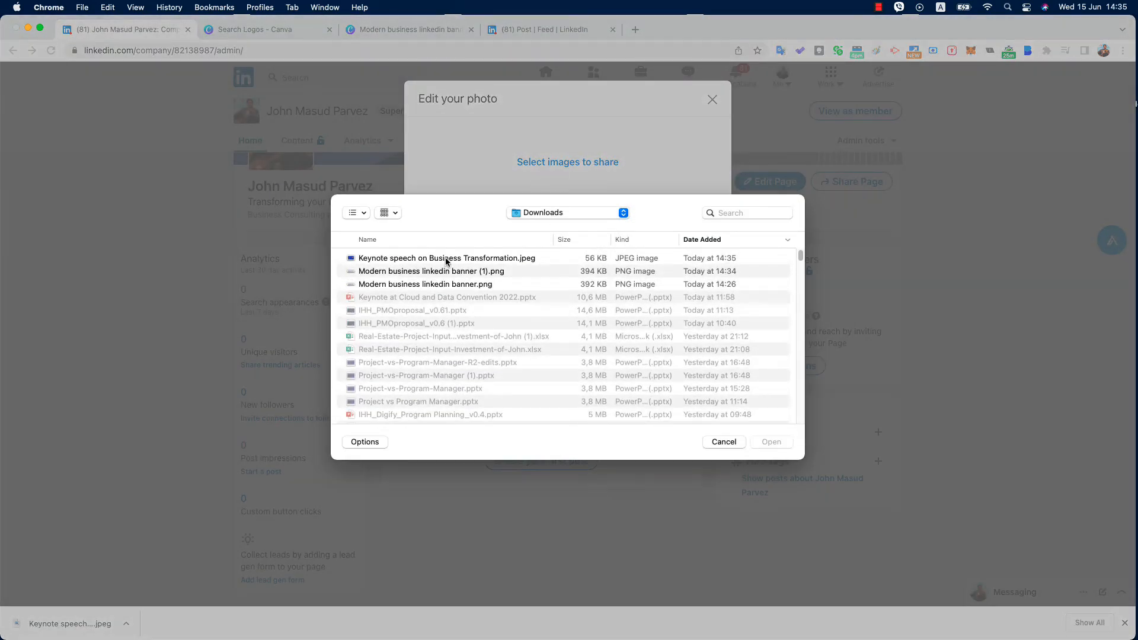
{"action": "double_click", "coordinate": [446, 261]}
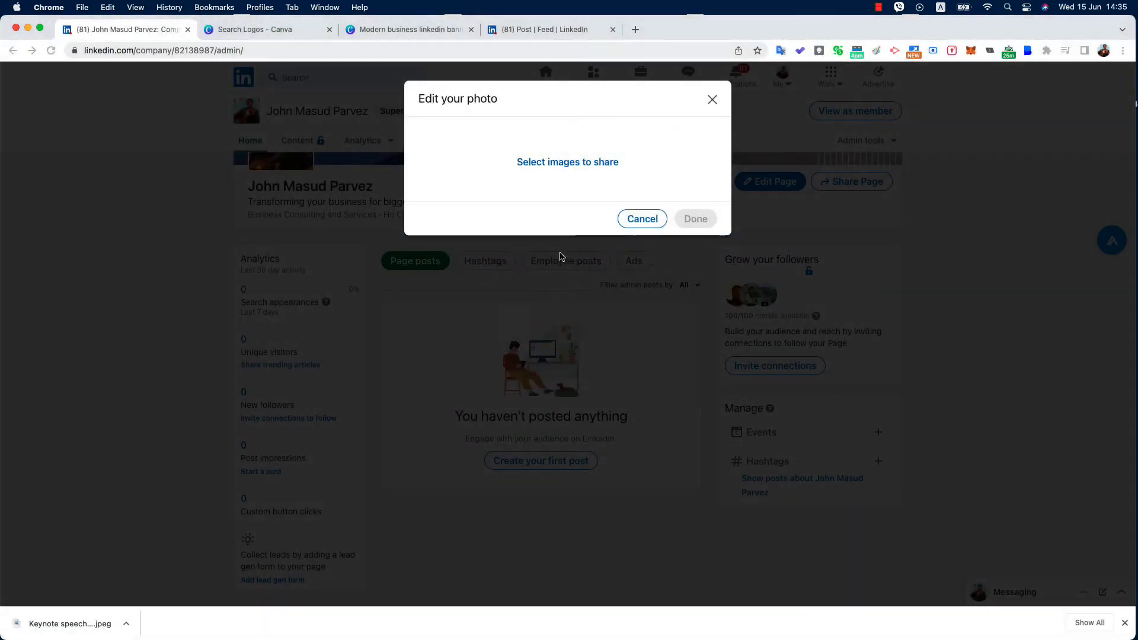
{"action": "left_click", "coordinate": [694, 370]}
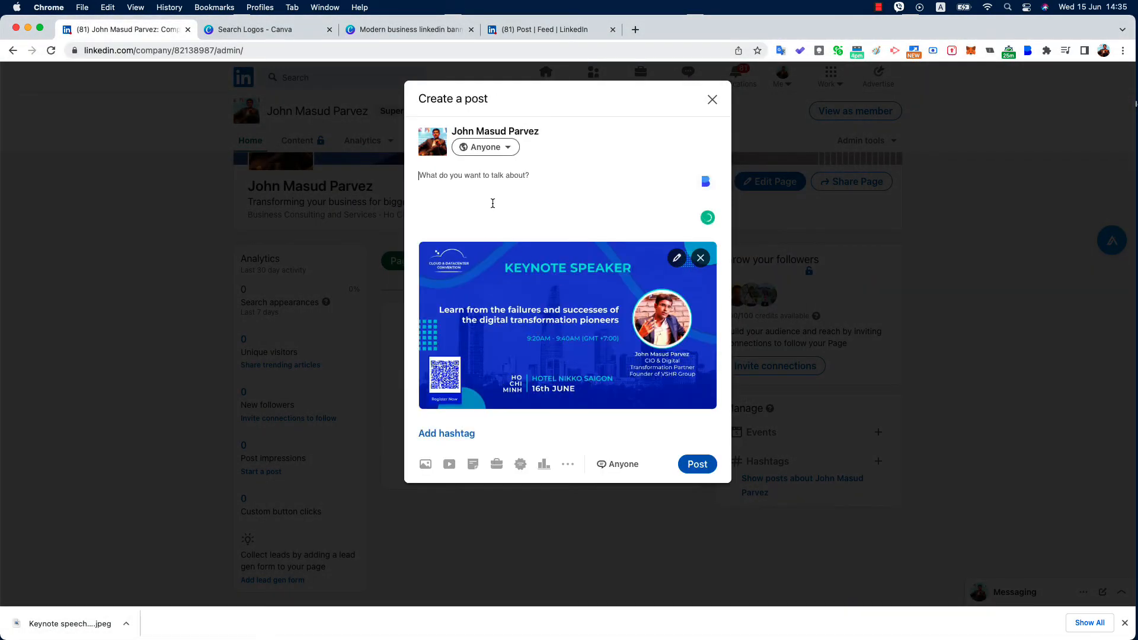
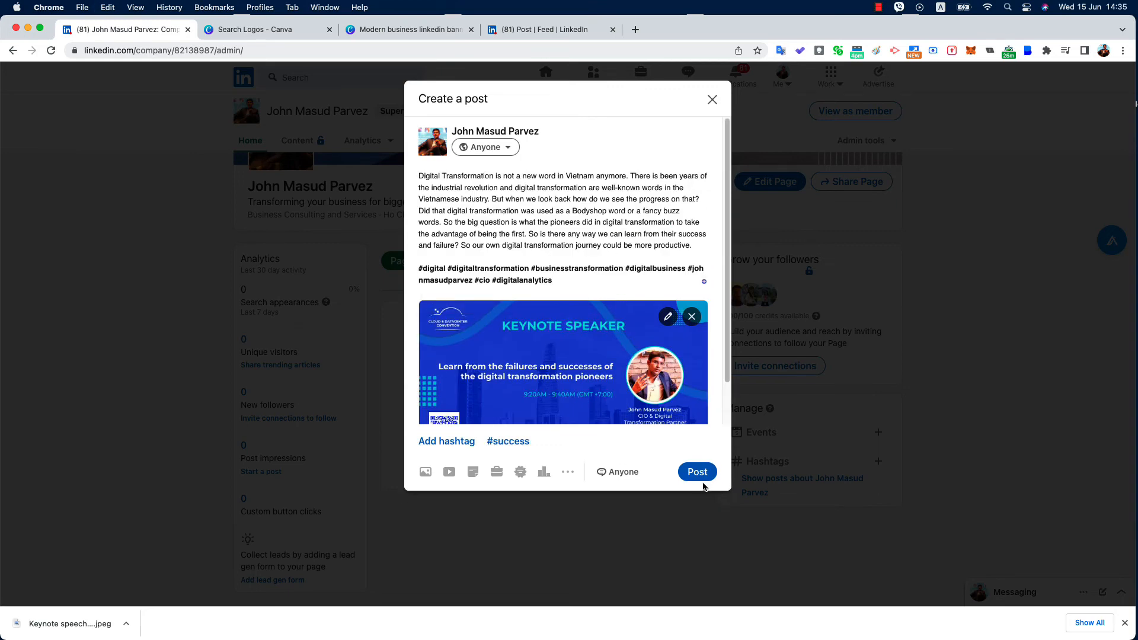
{"action": "left_click", "coordinate": [697, 471]}
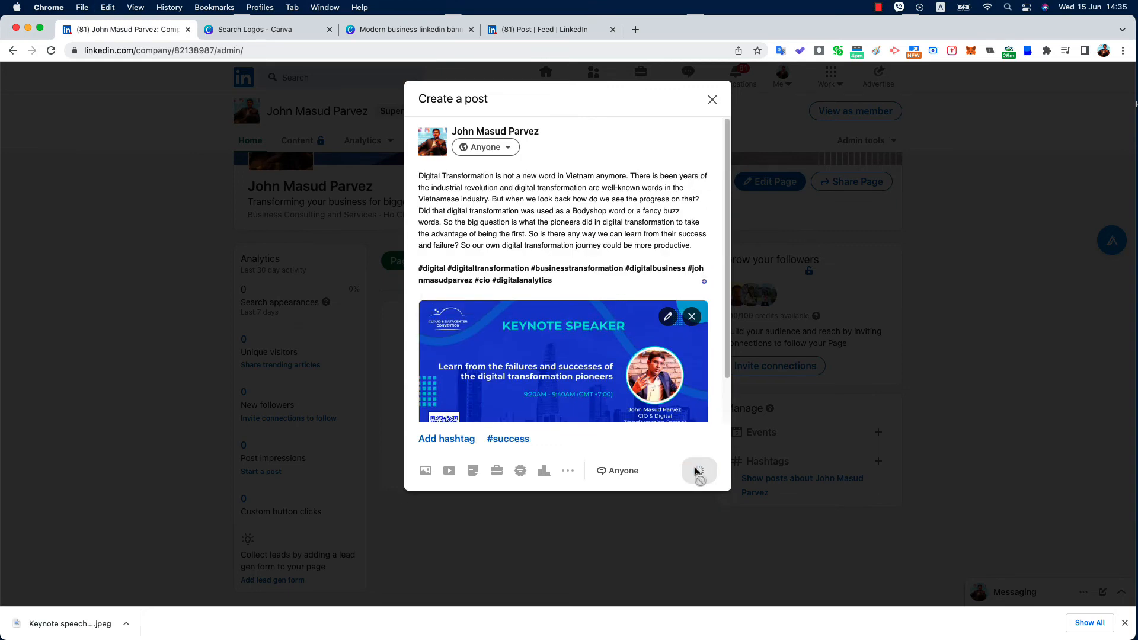
{"action": "scroll", "coordinate": [566, 417], "scroll_direction": "down", "scroll_amount": 3}
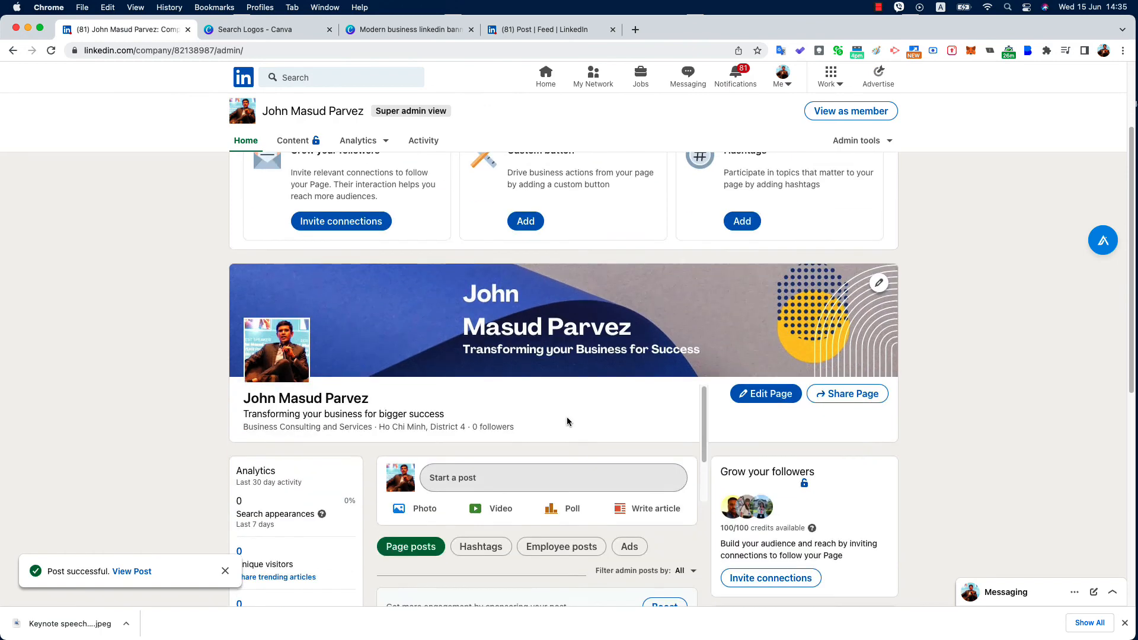
{"action": "scroll", "coordinate": [567, 417], "scroll_direction": "down", "scroll_amount": 5}
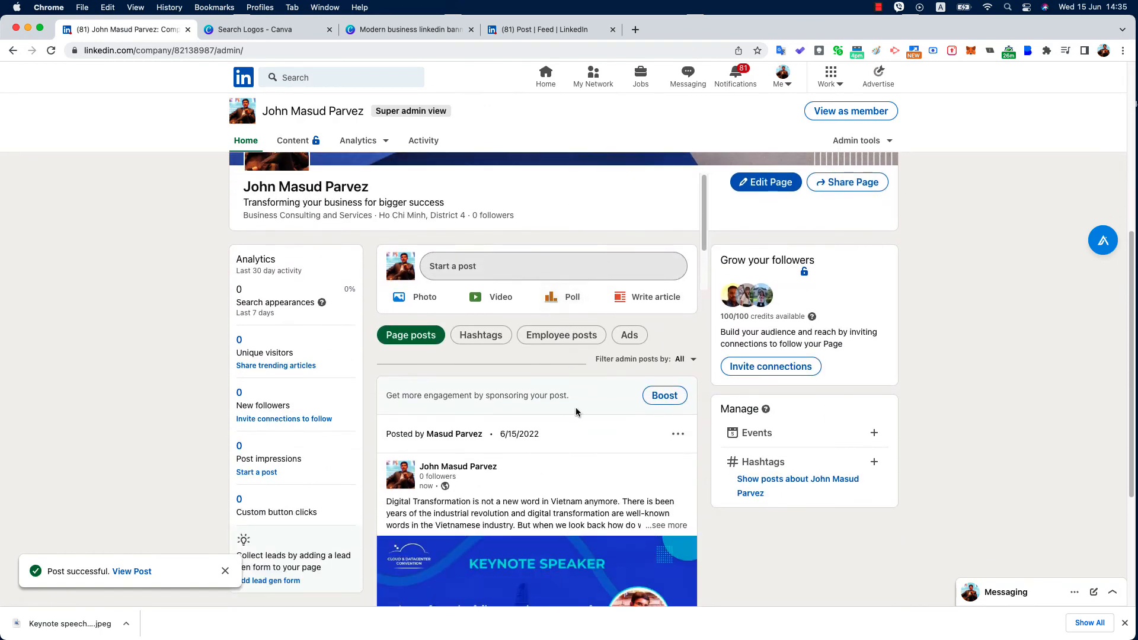
Close the Invite connections list without inviting anyone and scroll back to the setup cards
{"action": "left_click", "coordinate": [774, 368]}
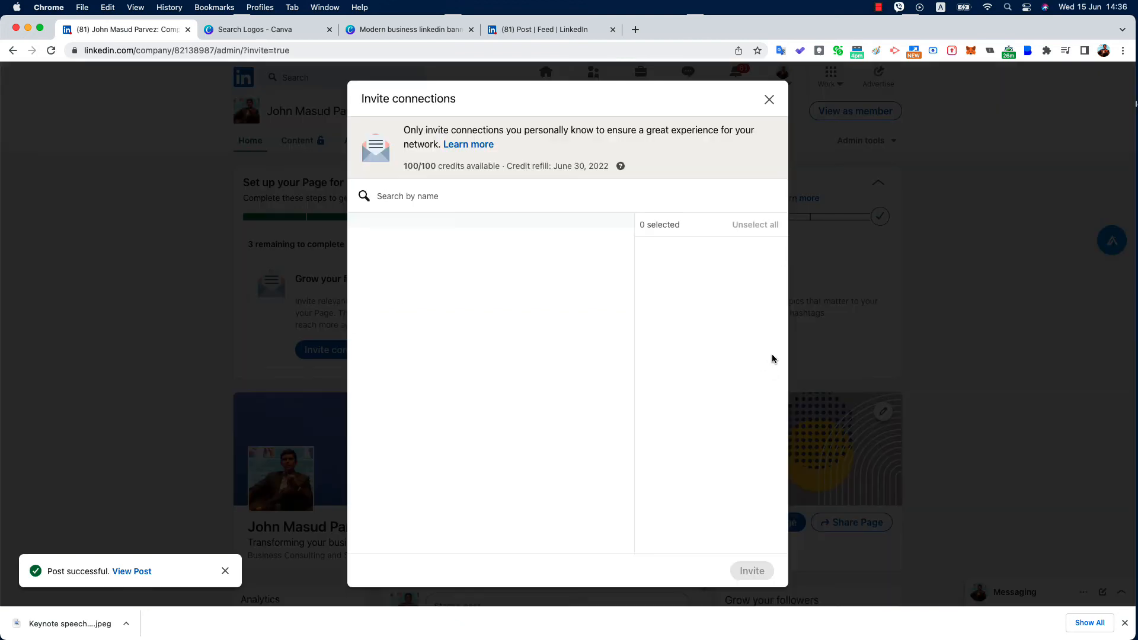
{"action": "scroll", "coordinate": [422, 368], "scroll_direction": "down", "scroll_amount": 6}
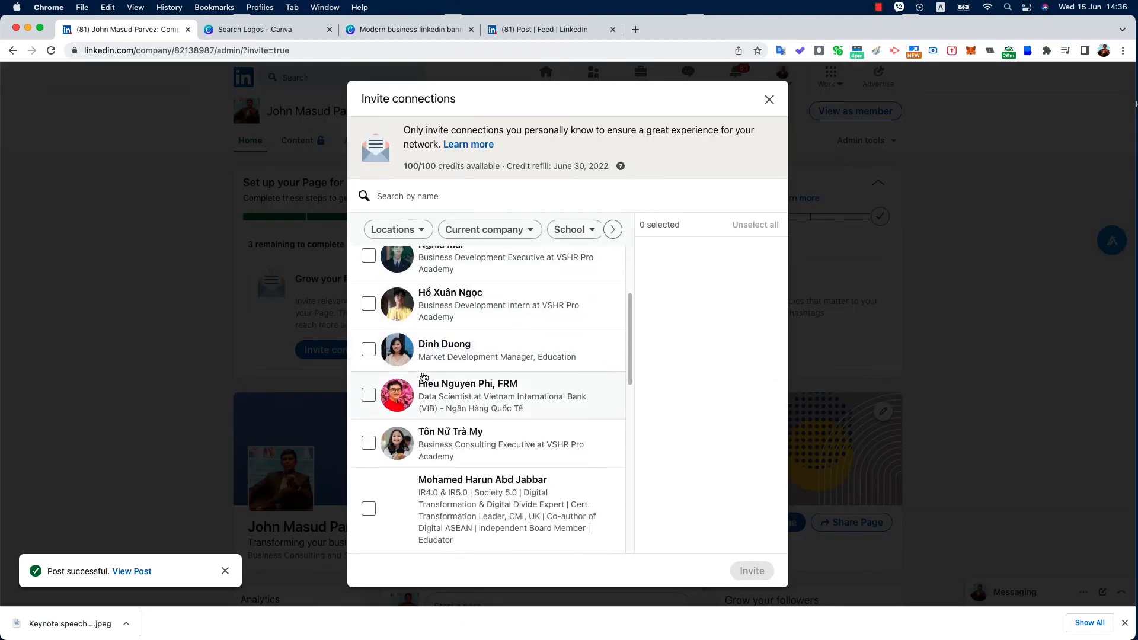
{"action": "scroll", "coordinate": [426, 377], "scroll_direction": "down", "scroll_amount": 2}
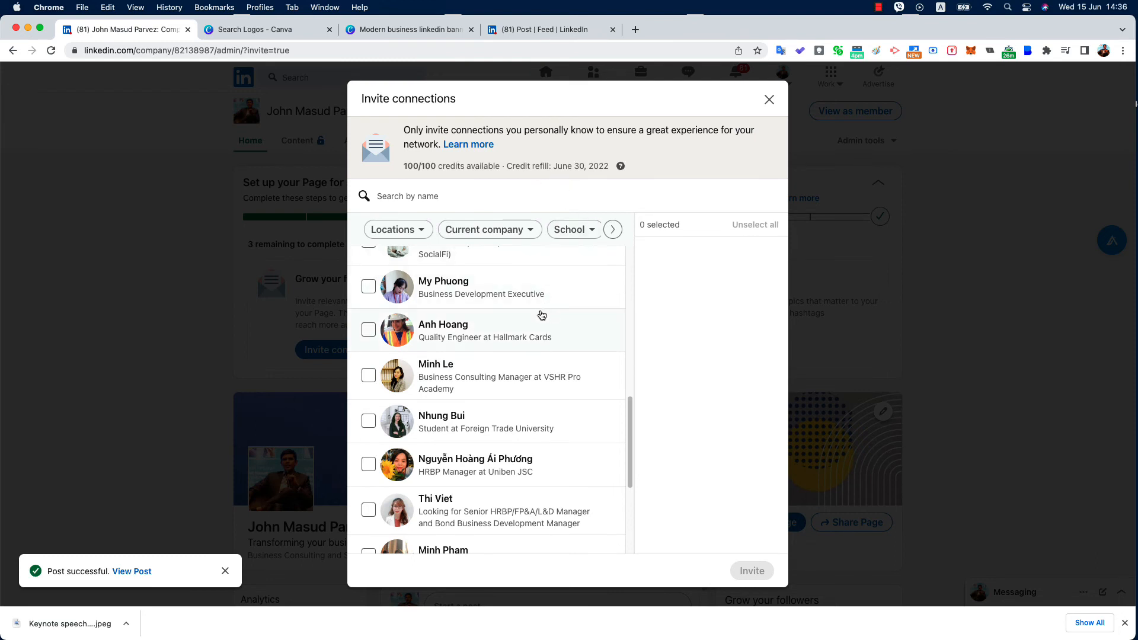
{"action": "scroll", "coordinate": [501, 342], "scroll_direction": "down", "scroll_amount": 4}
{"action": "scroll", "coordinate": [501, 343], "scroll_direction": "down", "scroll_amount": 1}
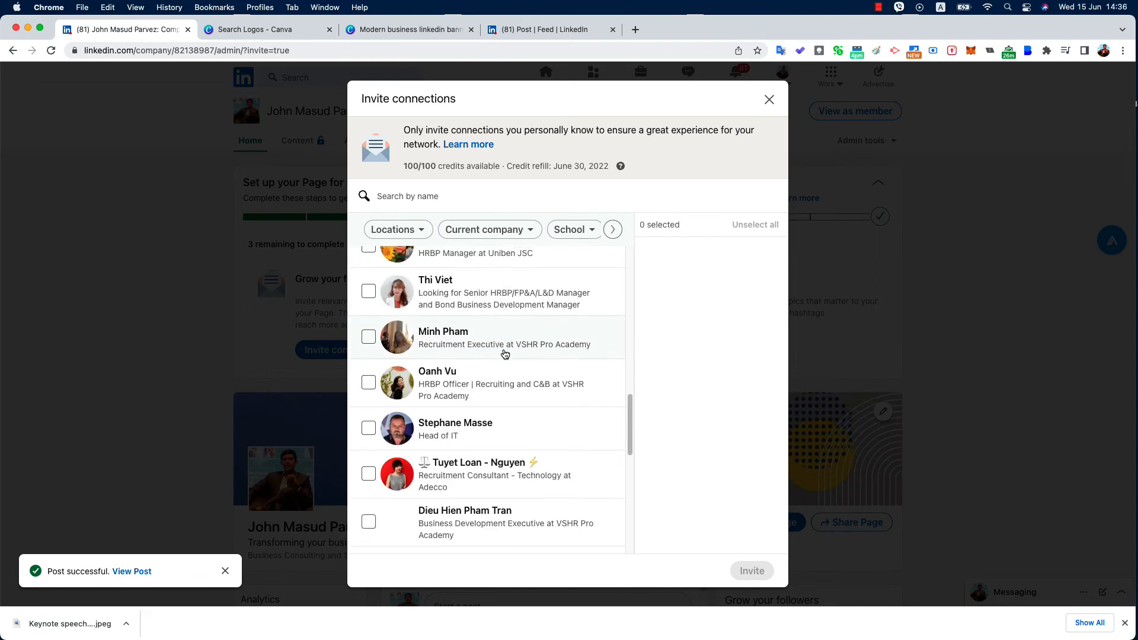
{"action": "left_click", "coordinate": [767, 100]}
{"action": "scroll", "coordinate": [529, 358], "scroll_direction": "down", "scroll_amount": 2}
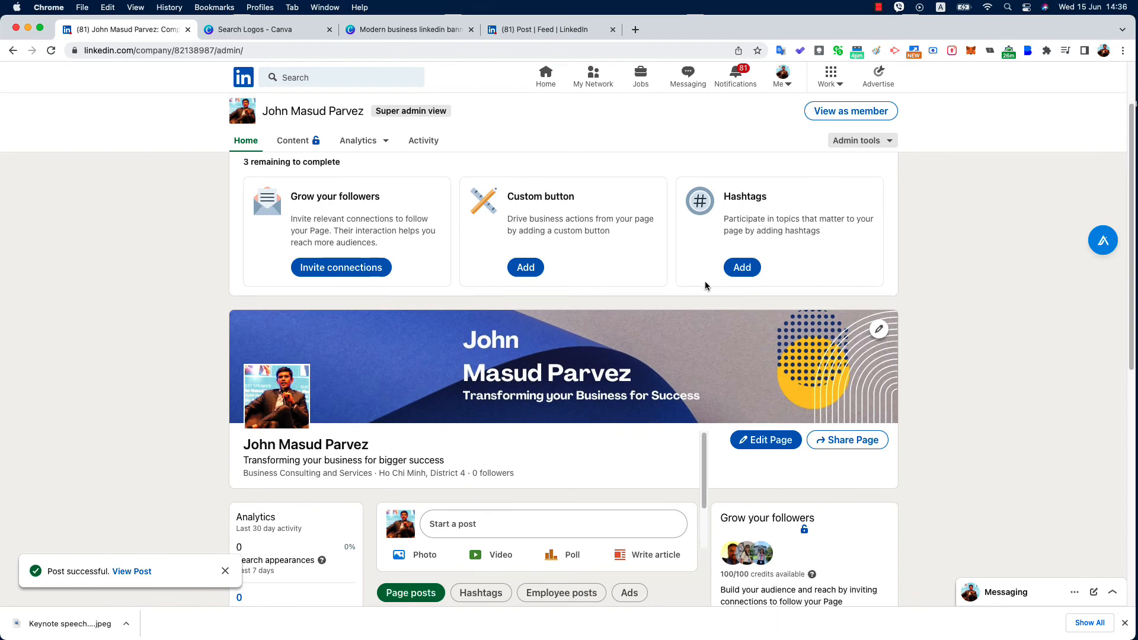
{"action": "scroll", "coordinate": [705, 285], "scroll_direction": "up", "scroll_amount": 2}
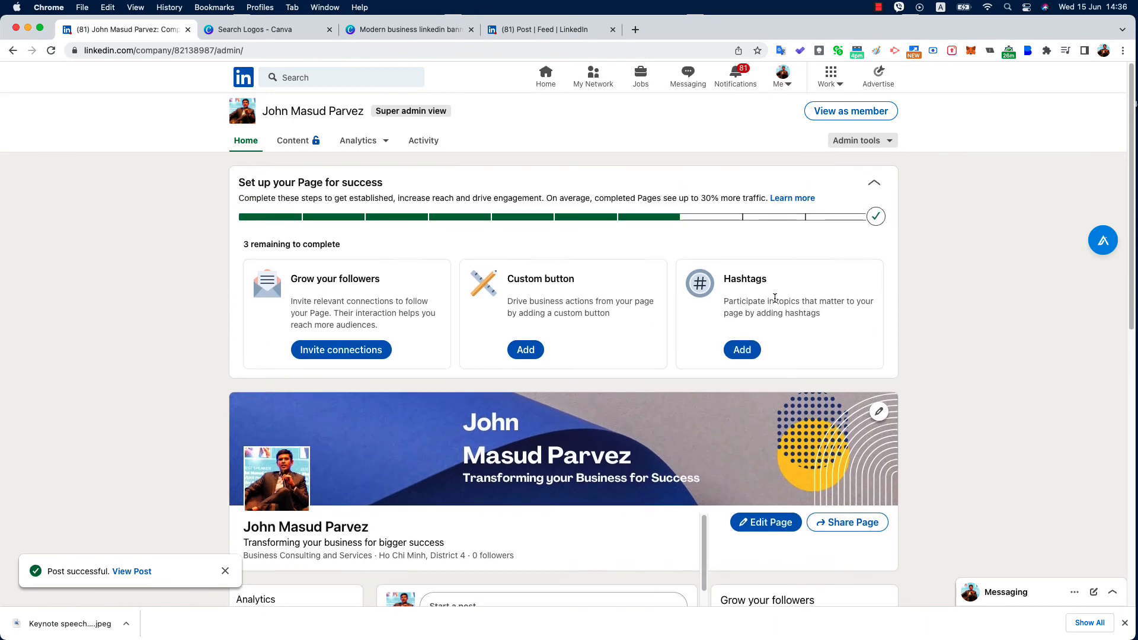
Add the first suggested page-name hashtag, save it, and decline sharing the edit as a post
{"action": "left_click", "coordinate": [740, 352]}
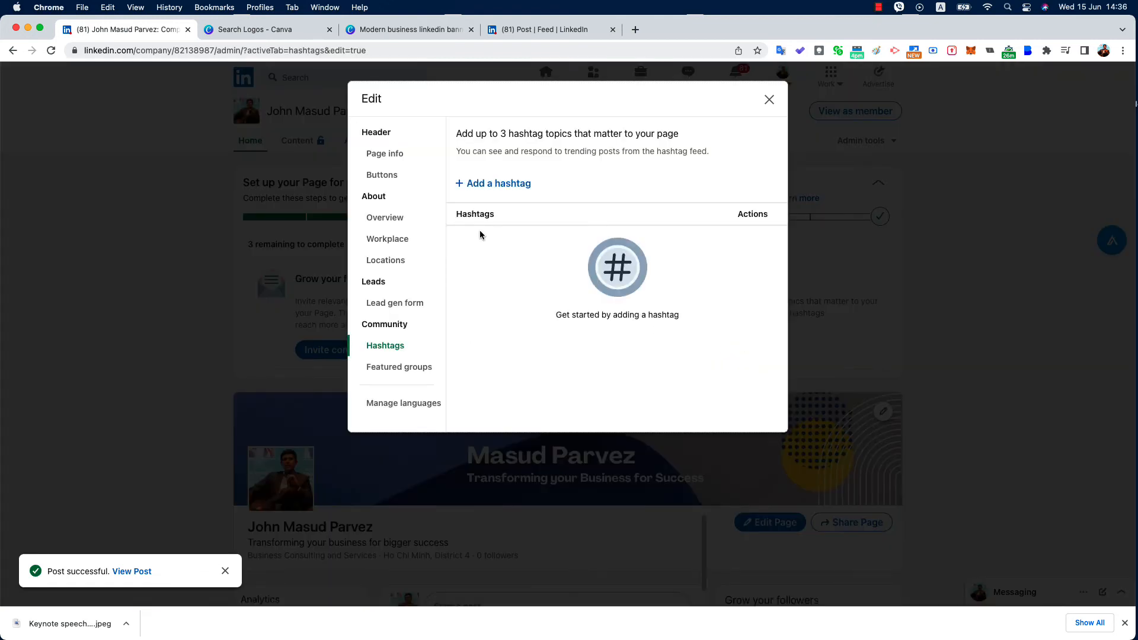
{"action": "left_click", "coordinate": [499, 183]}
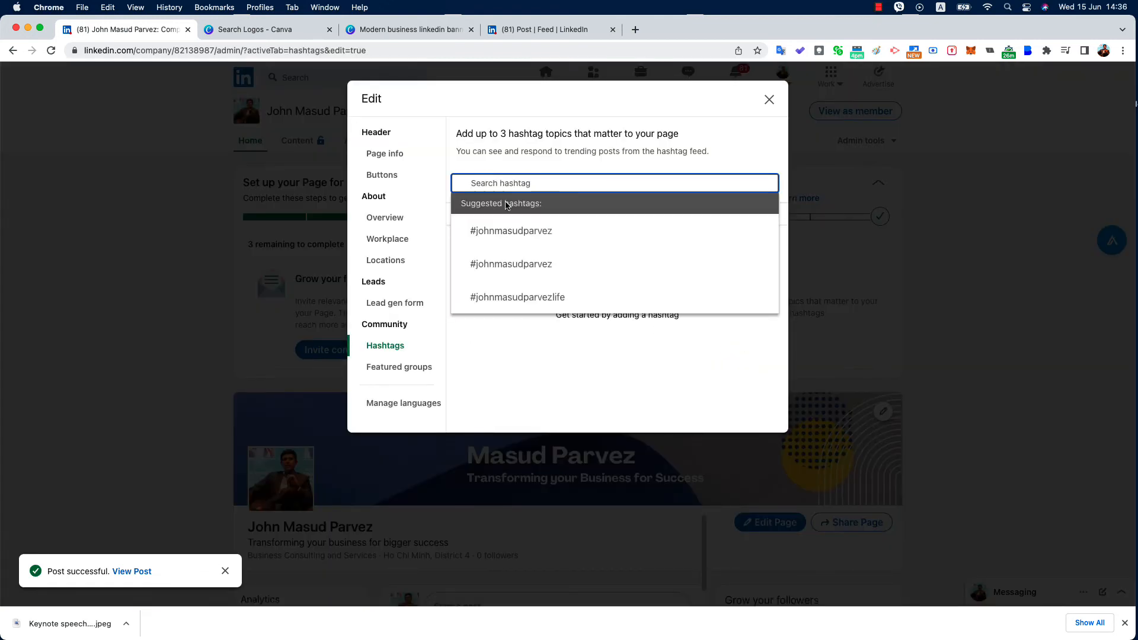
{"action": "left_click", "coordinate": [510, 231]}
{"action": "left_click", "coordinate": [499, 188]}
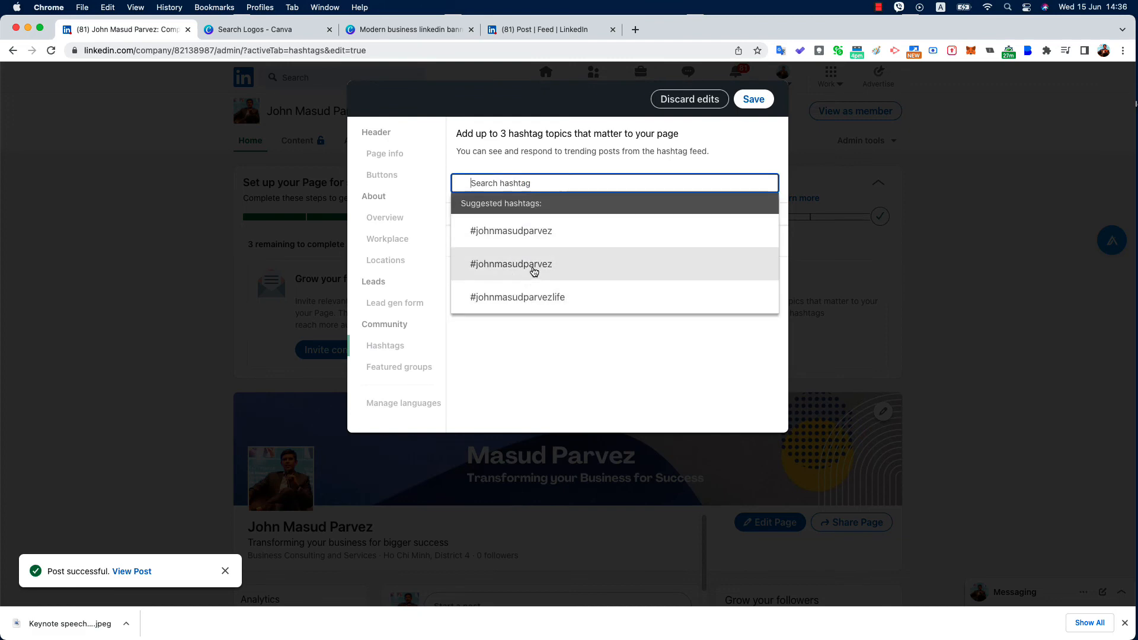
{"action": "left_click", "coordinate": [759, 104]}
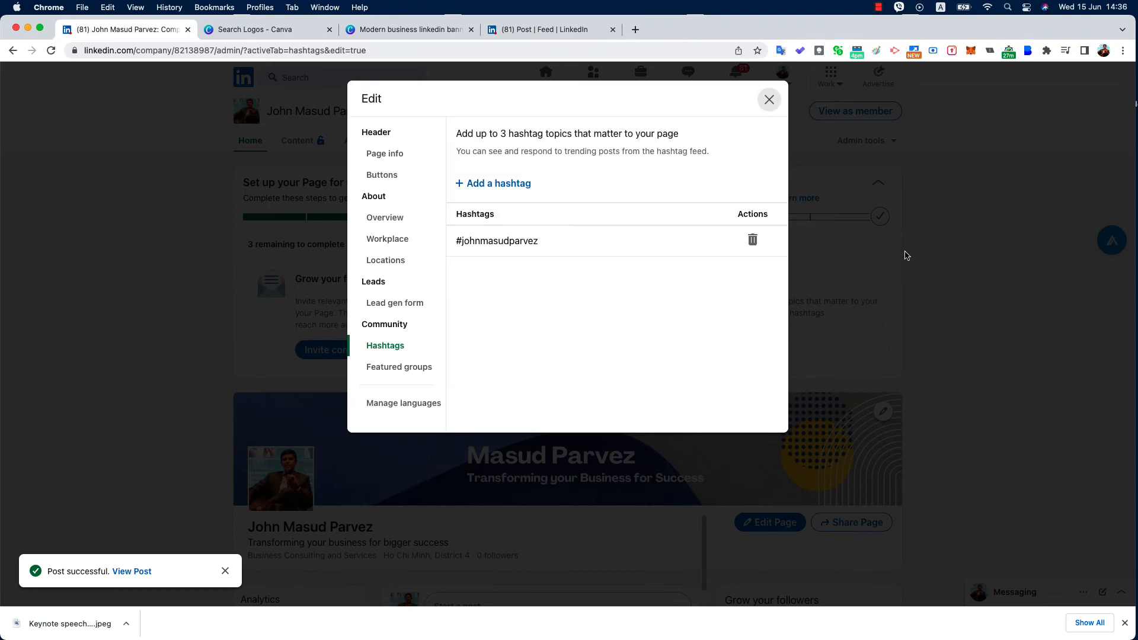
{"action": "left_click", "coordinate": [769, 101]}
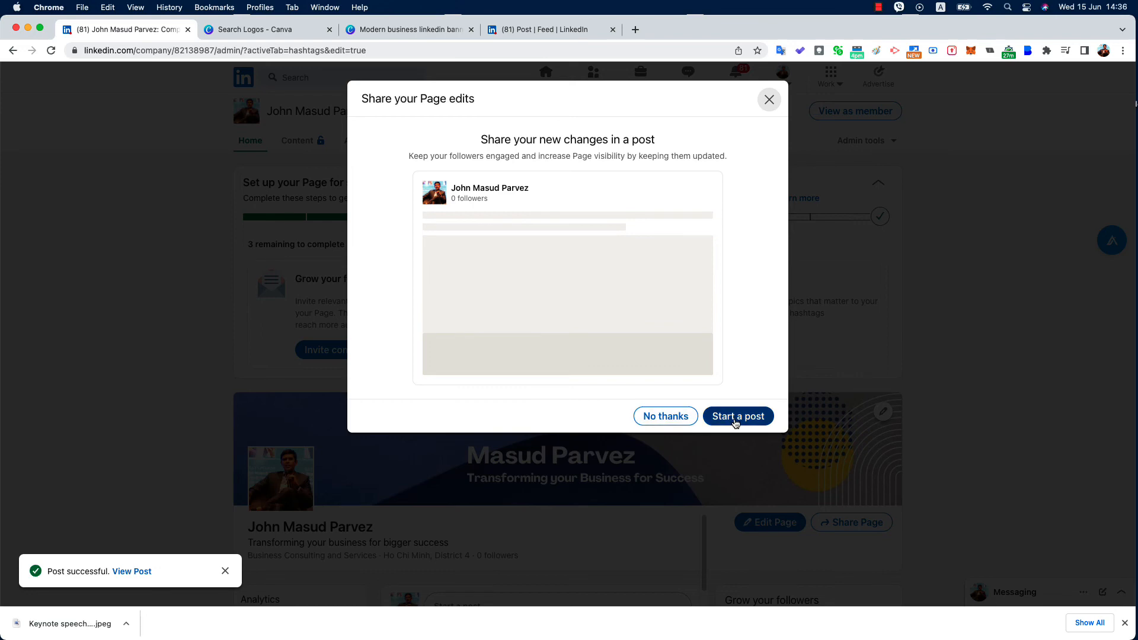
{"action": "left_click", "coordinate": [666, 417]}
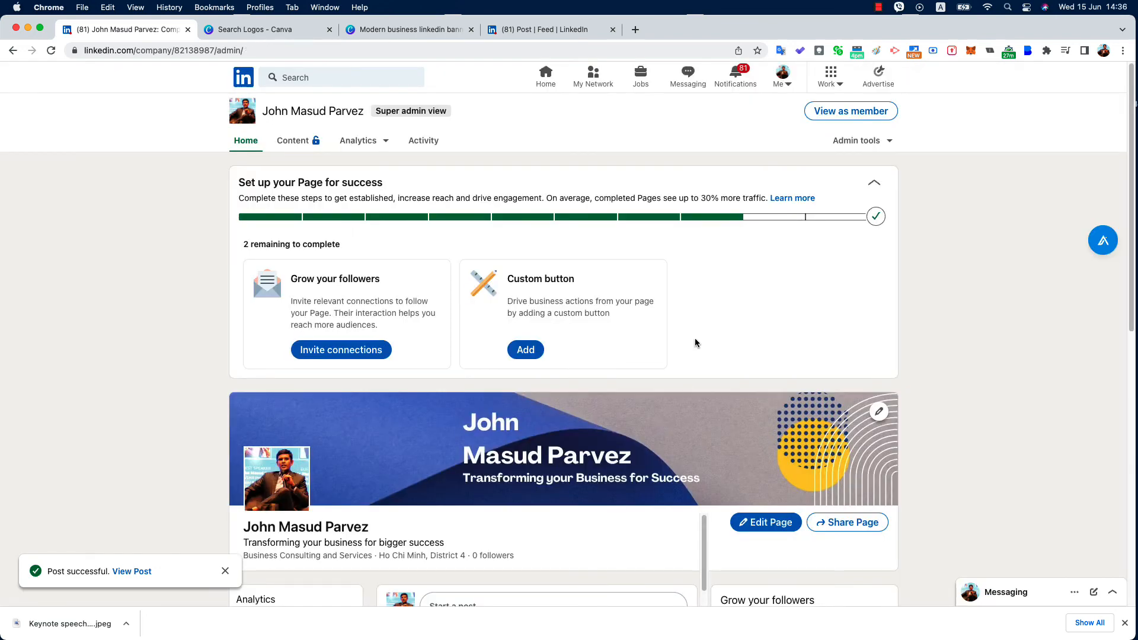
{"action": "scroll", "coordinate": [694, 341], "scroll_direction": "down", "scroll_amount": 2}
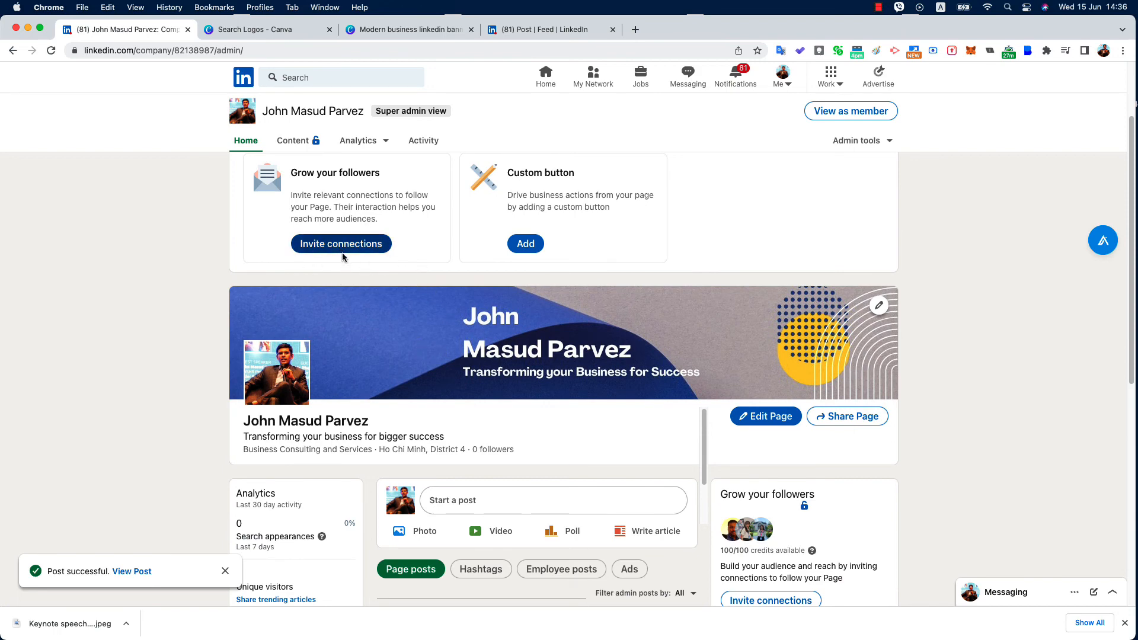
{"action": "left_click", "coordinate": [51, 52]}
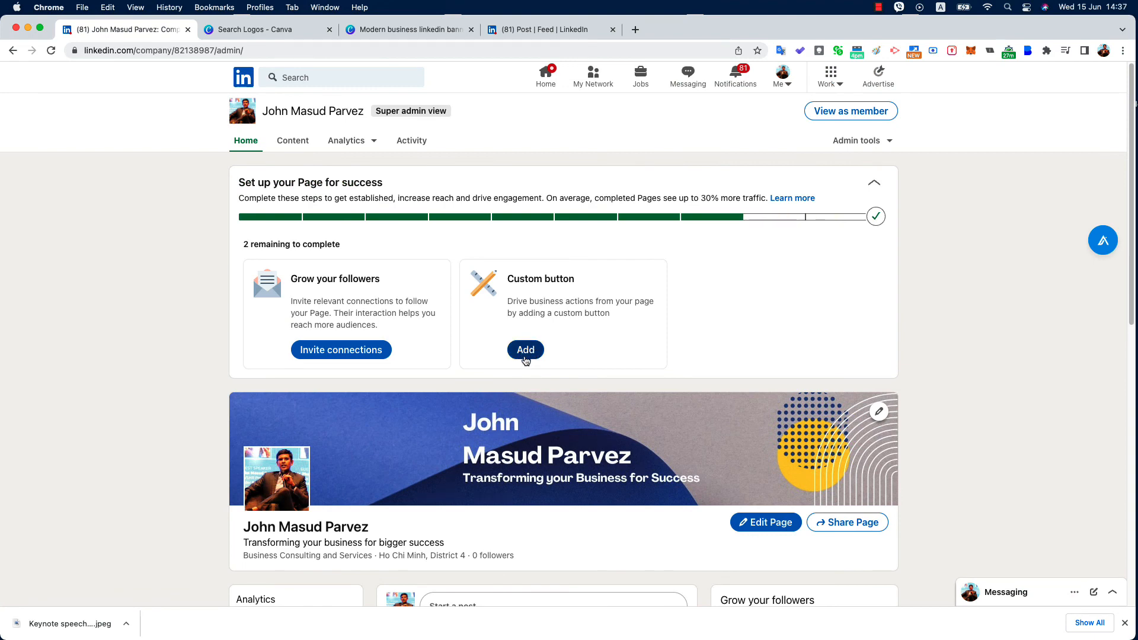
{"action": "left_click", "coordinate": [526, 352]}
{"action": "left_click", "coordinate": [605, 214]}
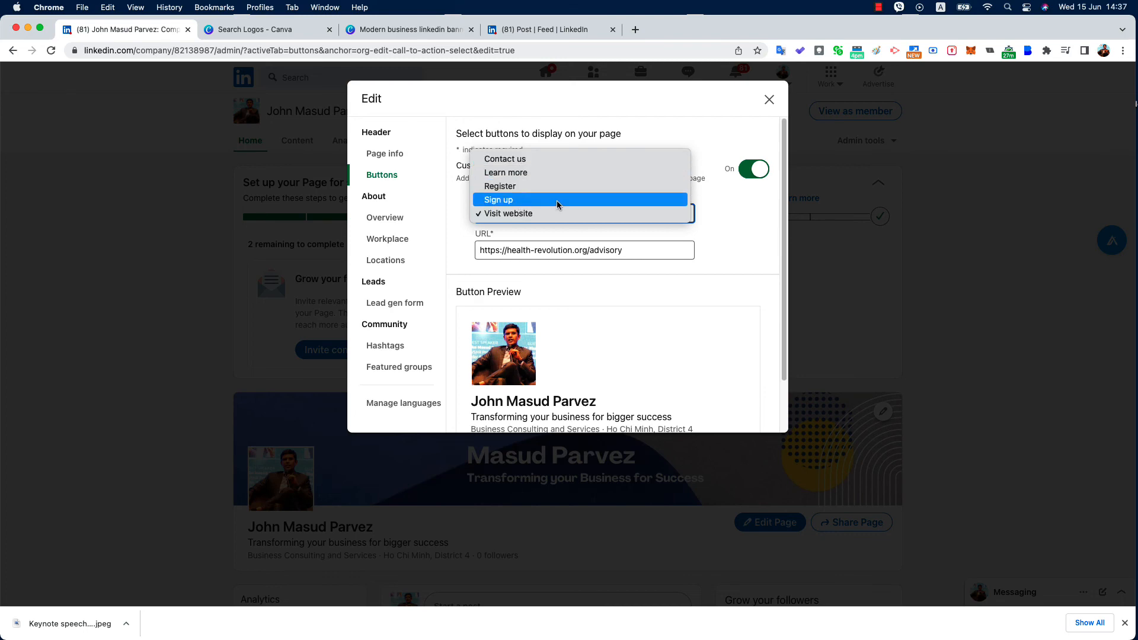
{"action": "left_click", "coordinate": [757, 221]}
{"action": "left_click", "coordinate": [639, 253]}
{"action": "left_click", "coordinate": [588, 213]}
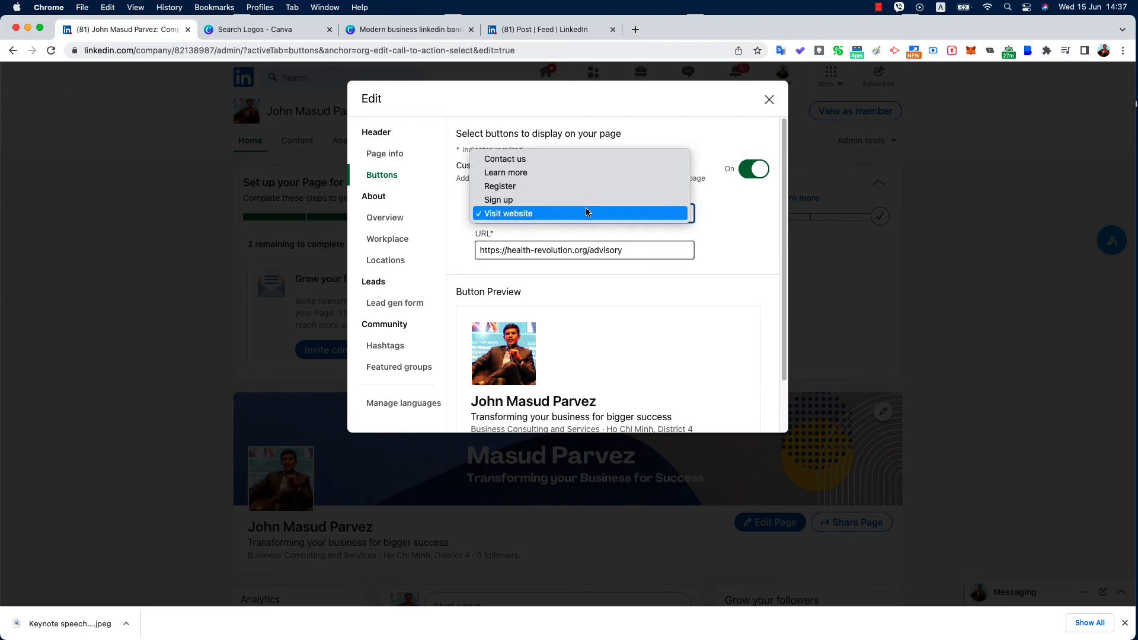
{"action": "left_click", "coordinate": [619, 253]}
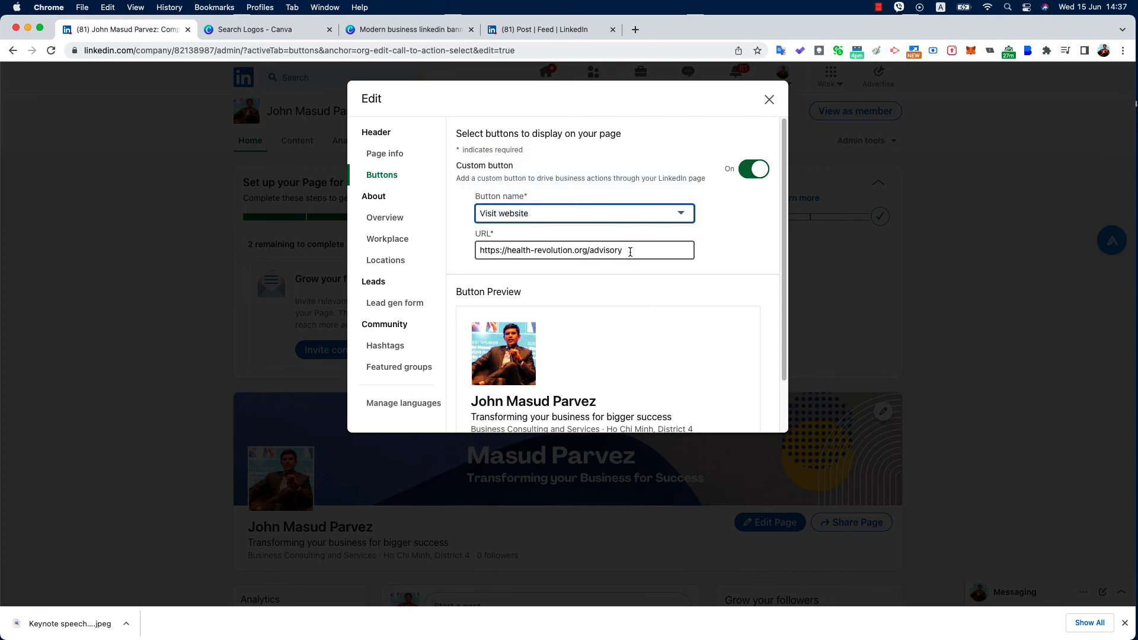
{"action": "left_click", "coordinate": [768, 99]}
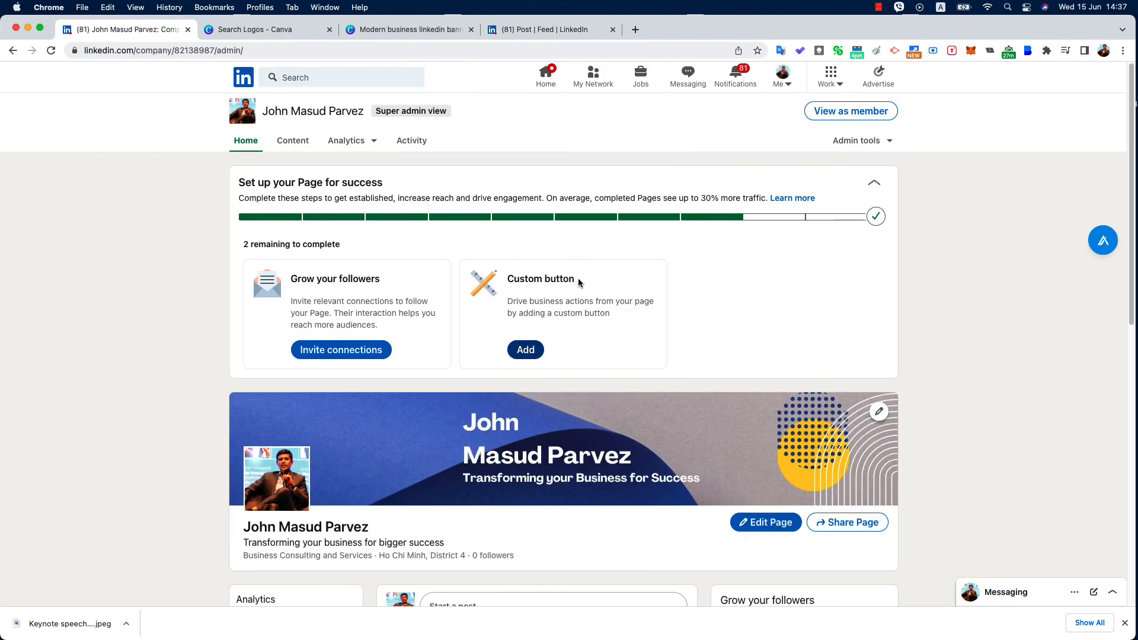
Review the keynote post and hashtag on the admin page, then close Chrome's downloads bar
{"action": "scroll", "coordinate": [355, 315], "scroll_direction": "down", "scroll_amount": 5}
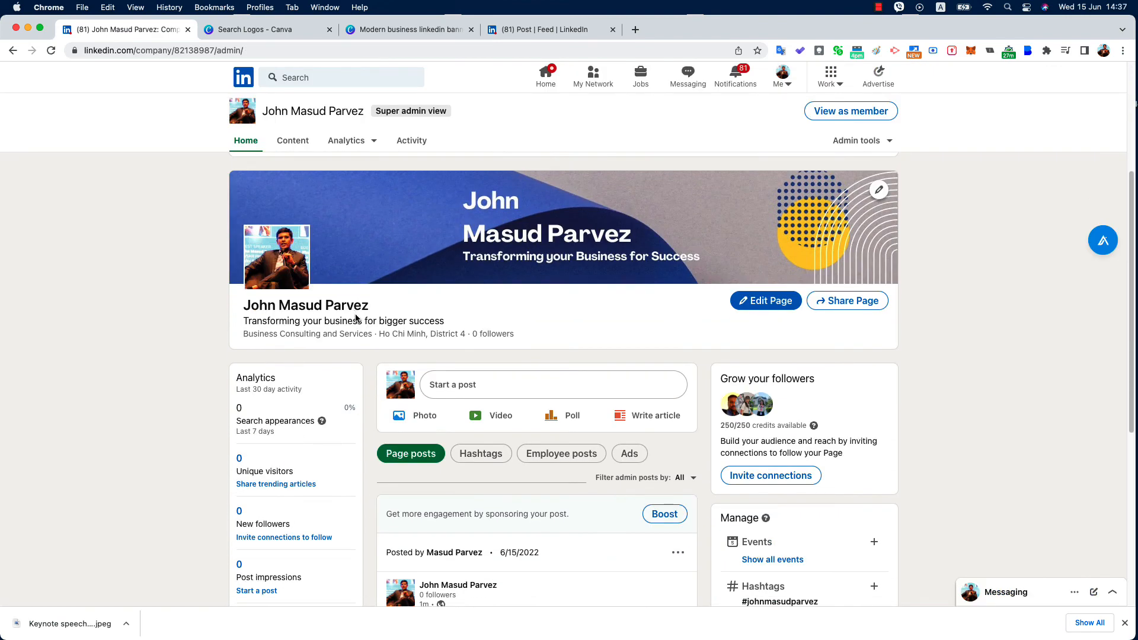
{"action": "scroll", "coordinate": [356, 315], "scroll_direction": "down", "scroll_amount": 5}
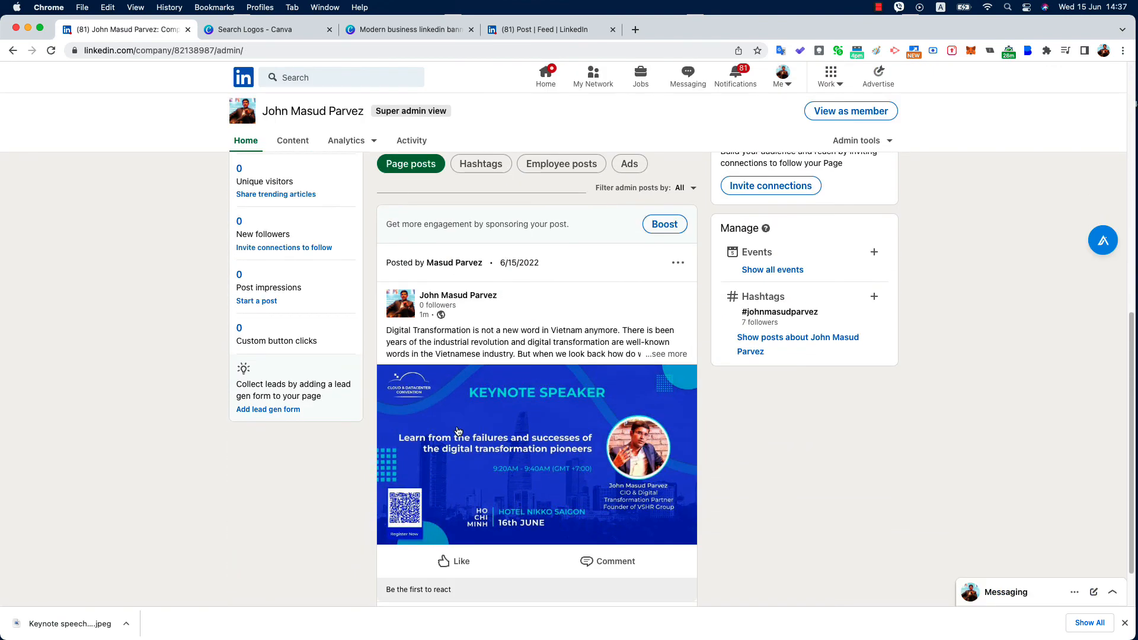
{"action": "scroll", "coordinate": [460, 433], "scroll_direction": "up", "scroll_amount": 2}
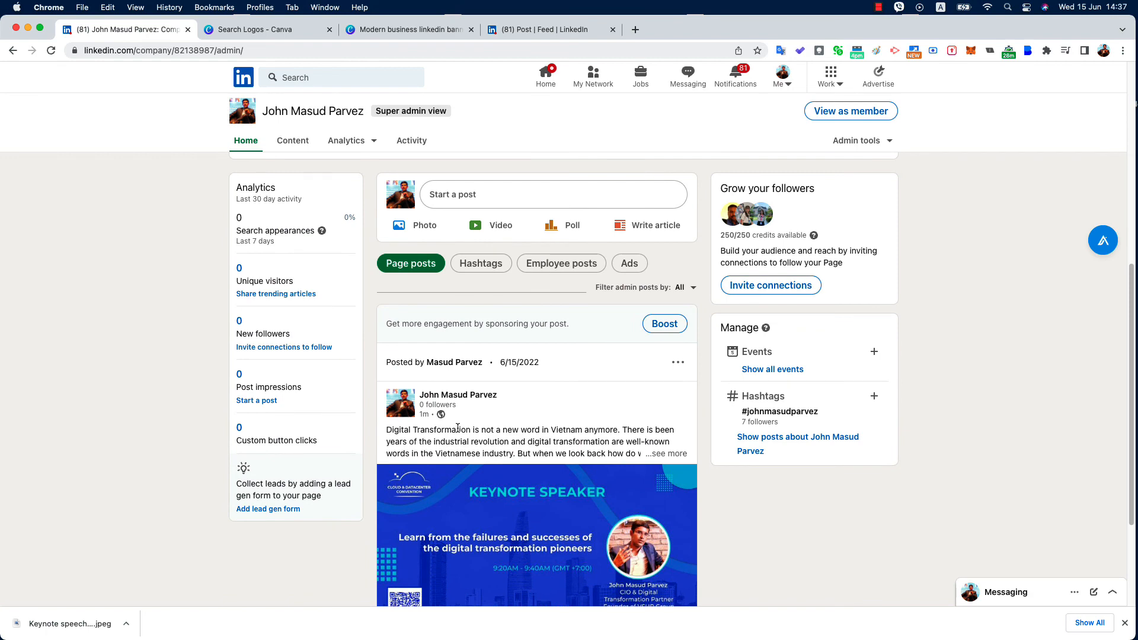
{"action": "scroll", "coordinate": [486, 418], "scroll_direction": "up", "scroll_amount": 2}
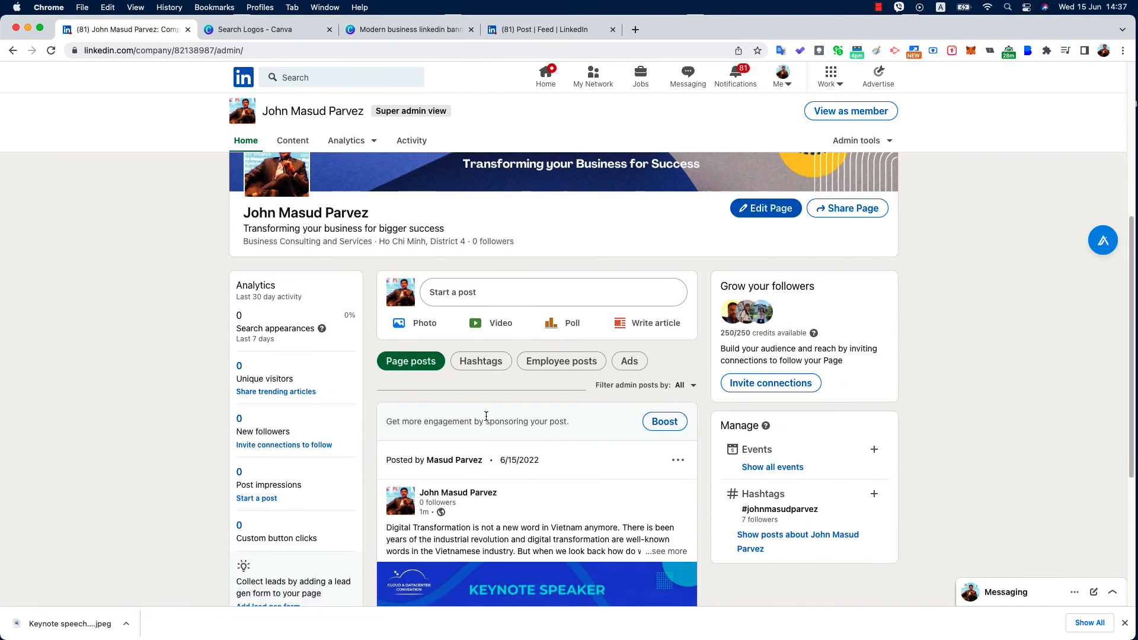
{"action": "scroll", "coordinate": [461, 384], "scroll_direction": "up", "scroll_amount": 1}
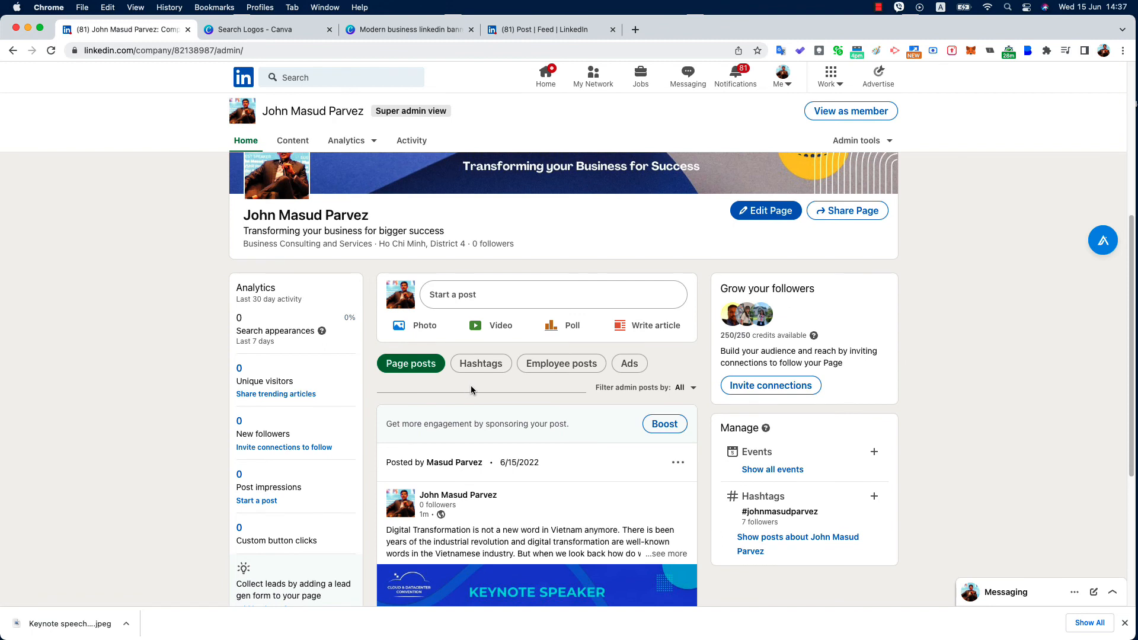
{"action": "scroll", "coordinate": [465, 397], "scroll_direction": "up", "scroll_amount": 1}
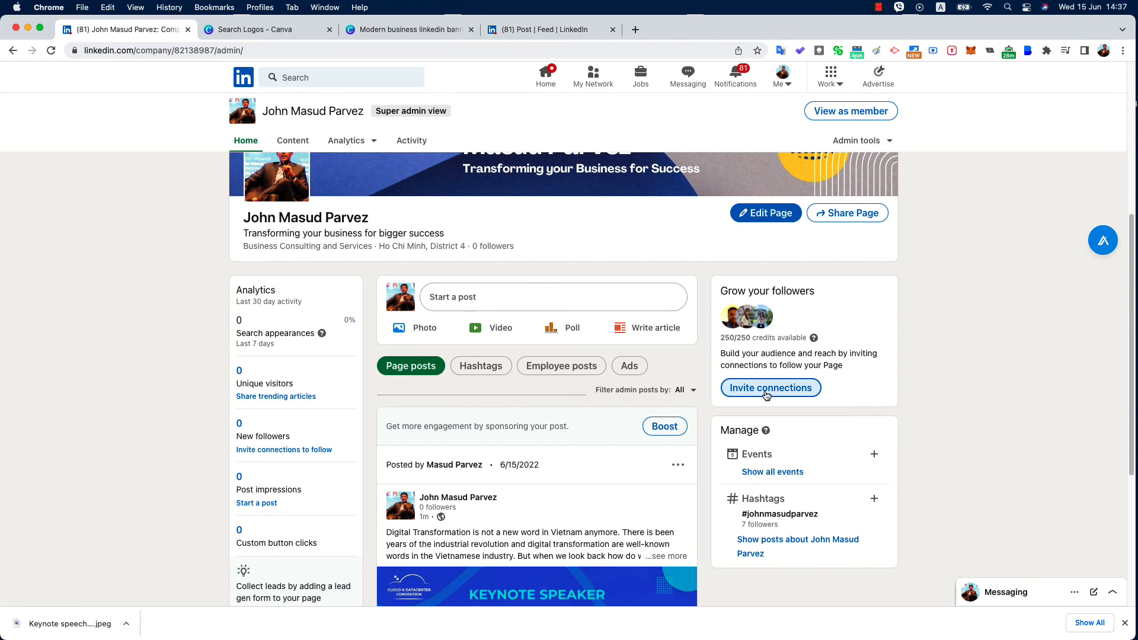
{"action": "scroll", "coordinate": [759, 395], "scroll_direction": "up", "scroll_amount": 5}
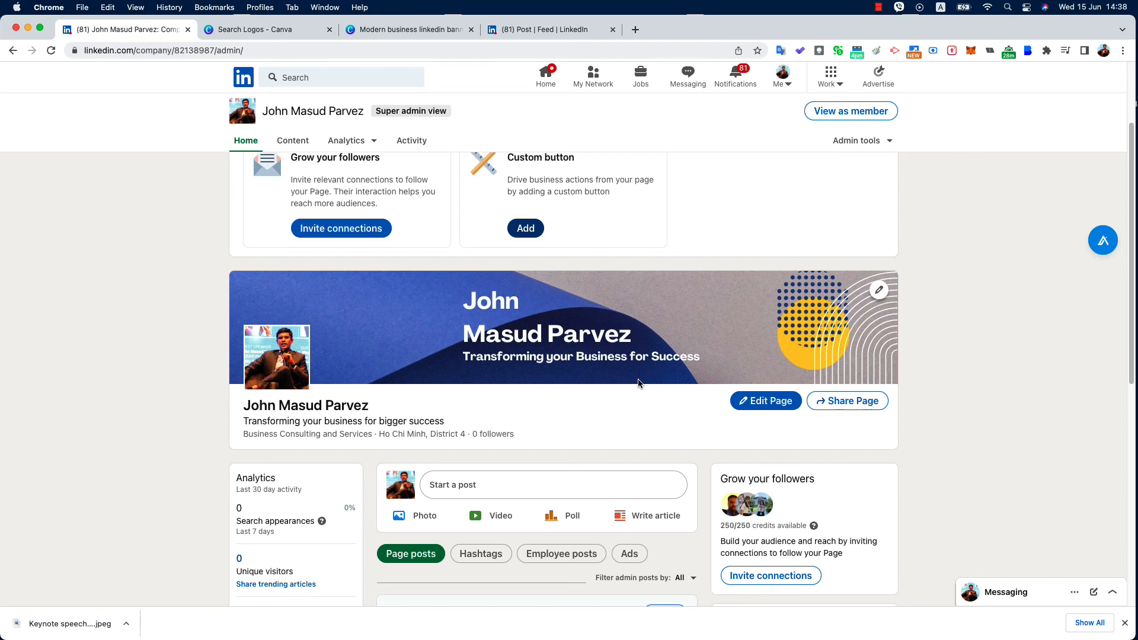
{"action": "left_click", "coordinate": [1122, 621]}
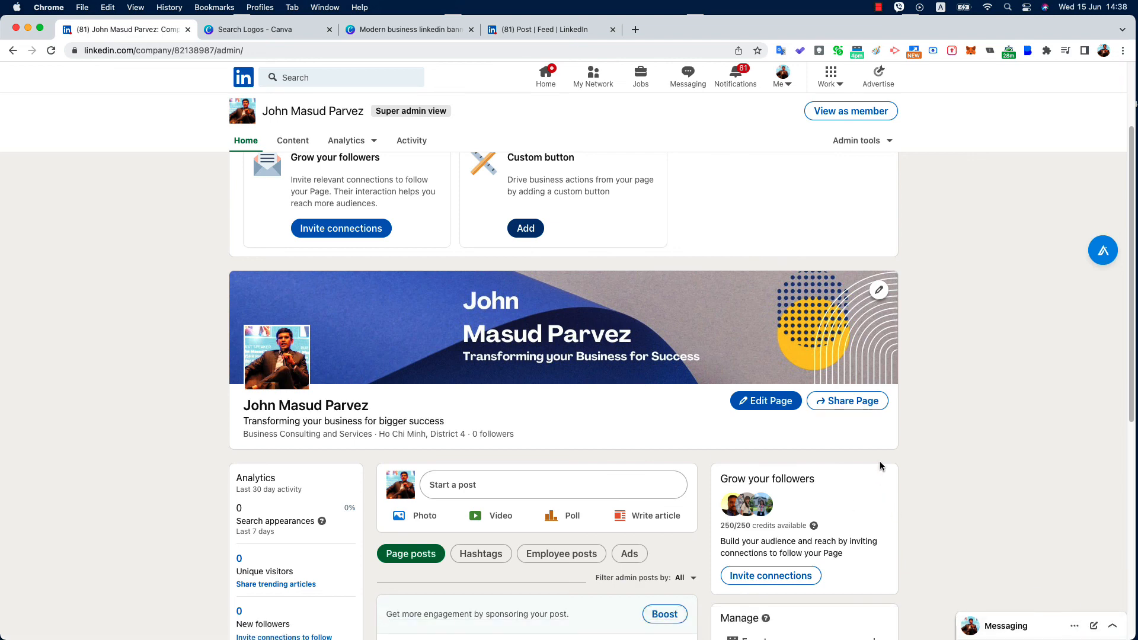